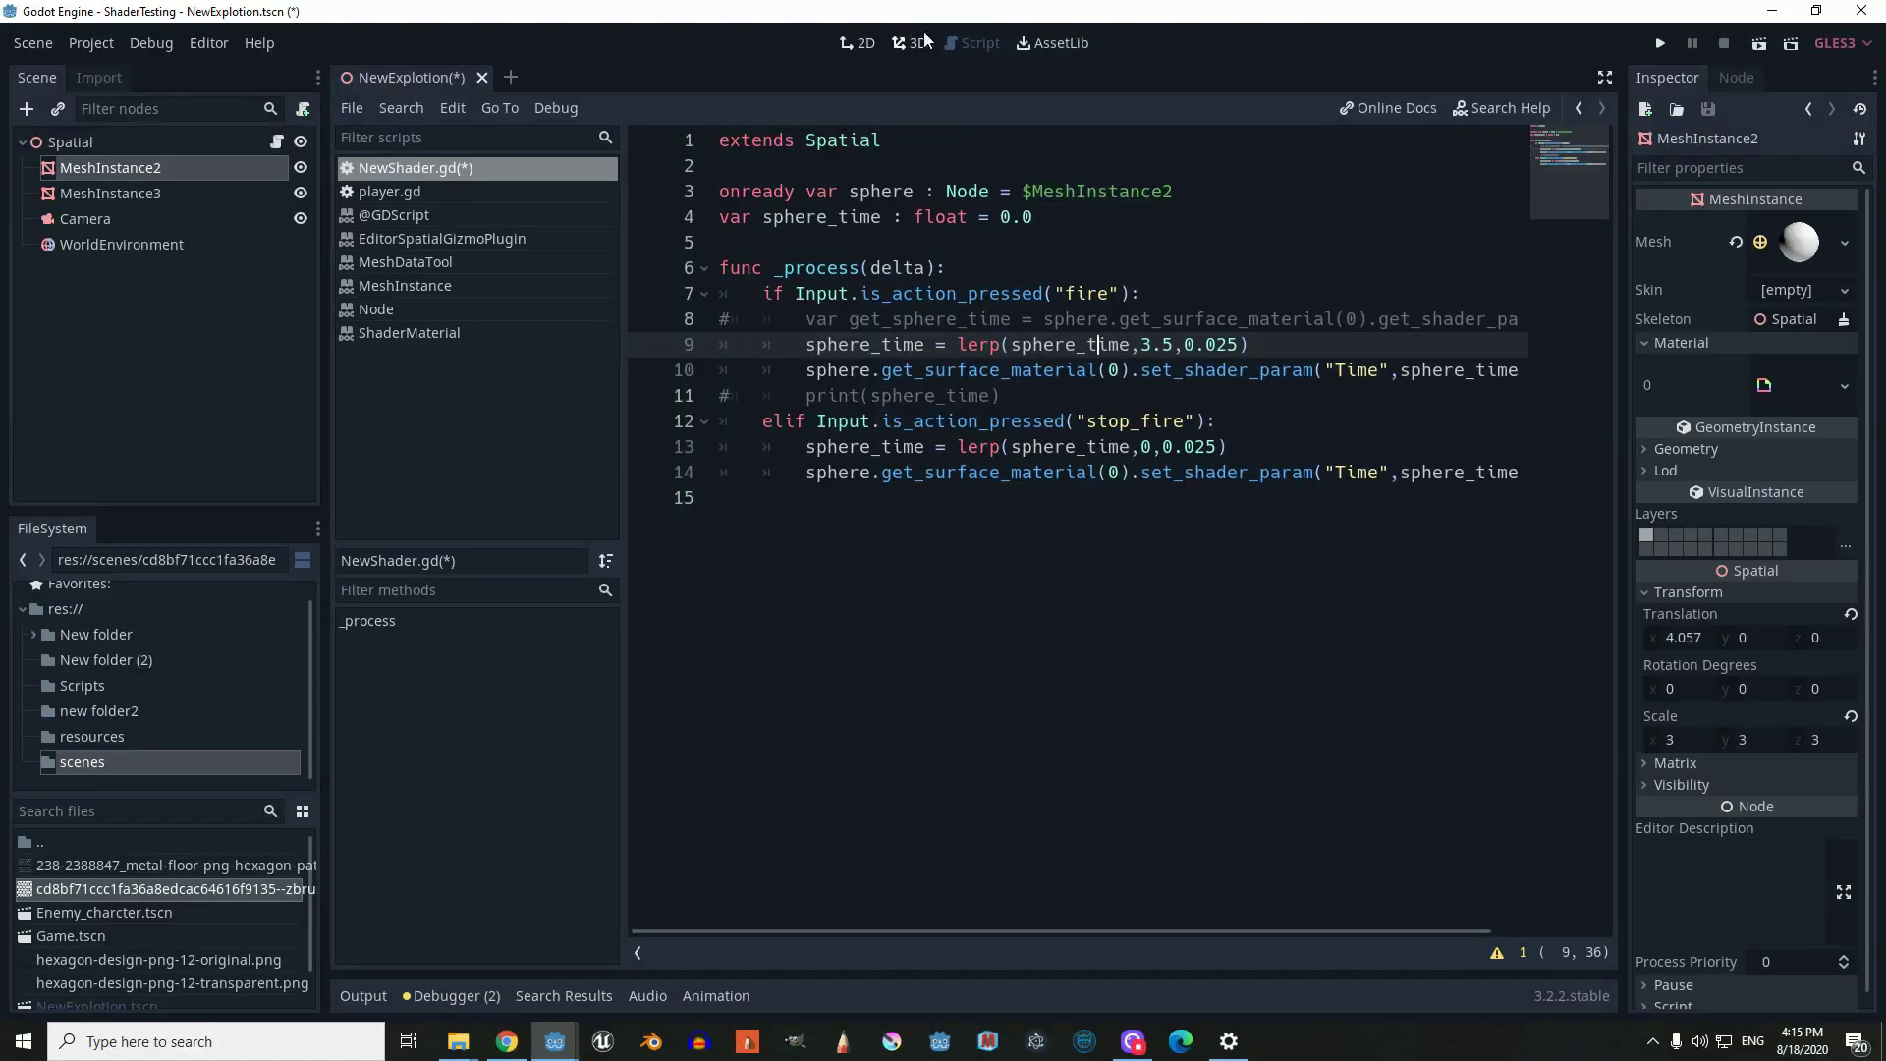
Test-run the NewExplosion scene from the 3D view, then close the ShaderTesting game window
{"action": "left_click", "coordinate": [922, 45]}
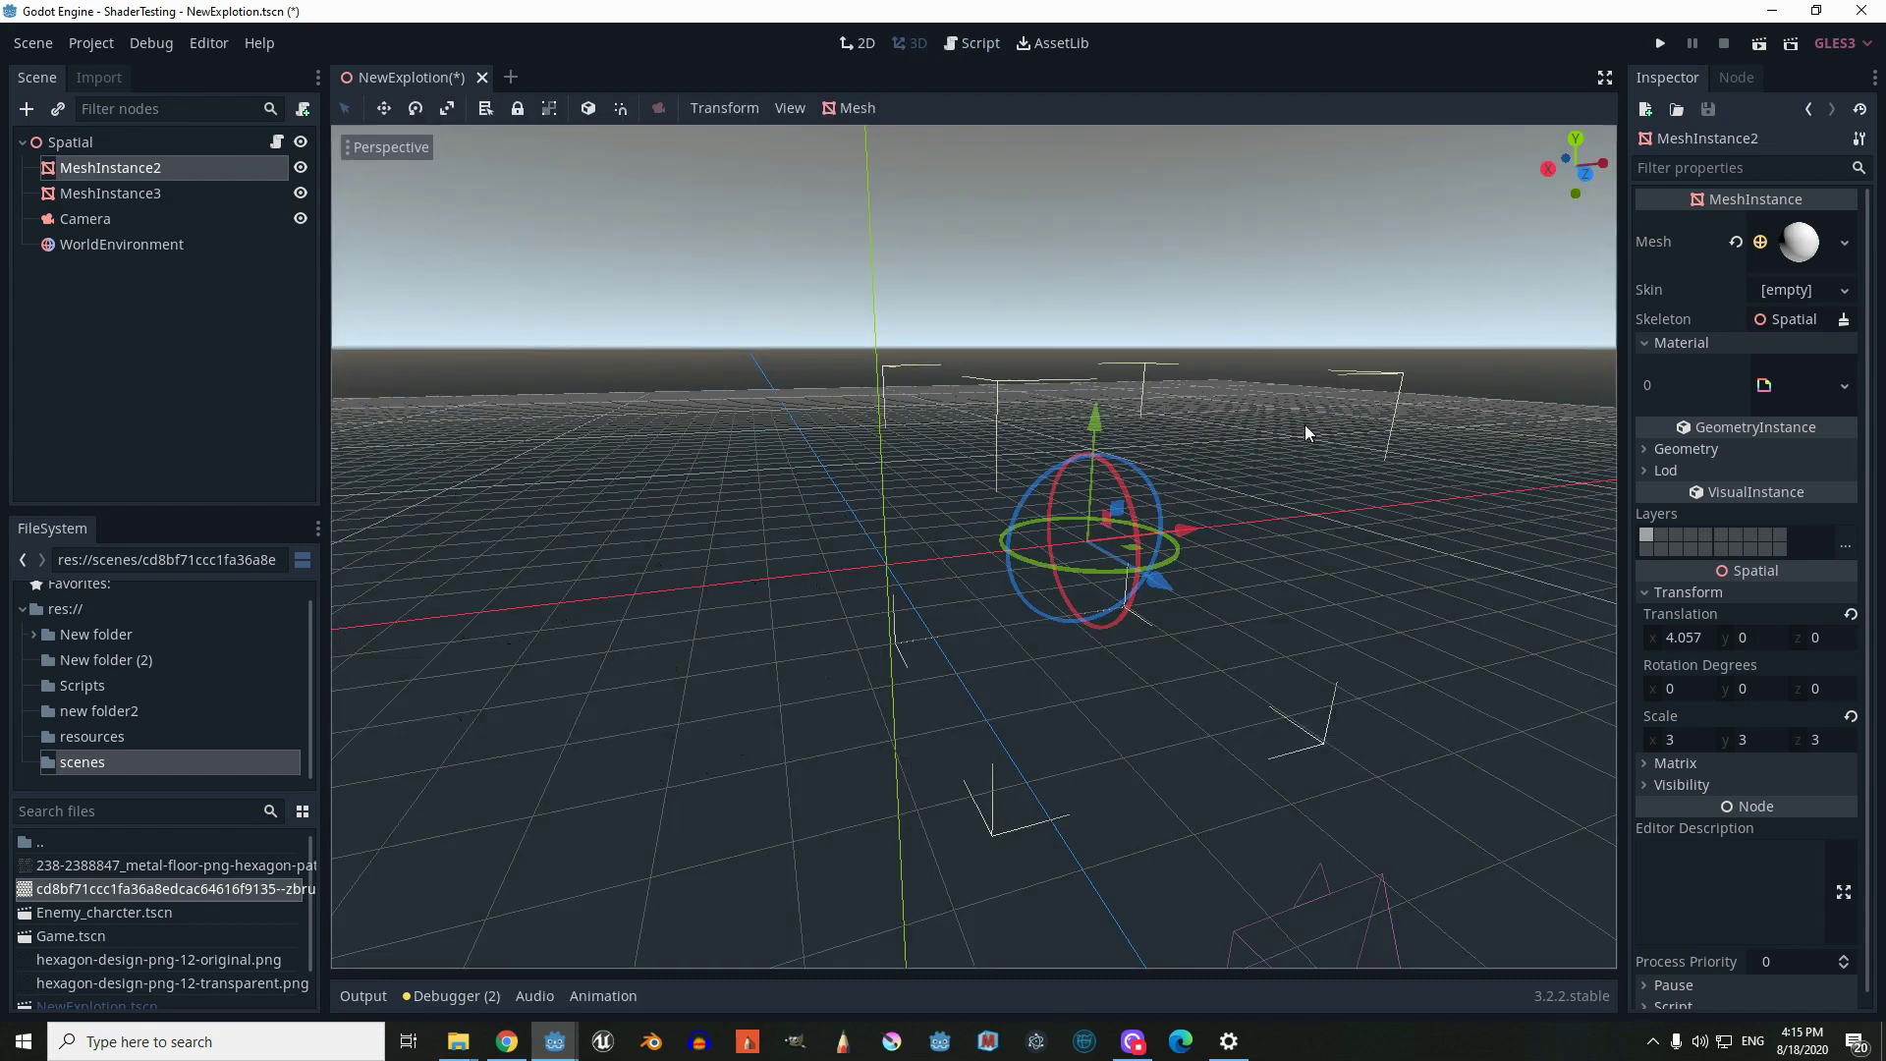
{"action": "left_click", "coordinate": [1659, 44]}
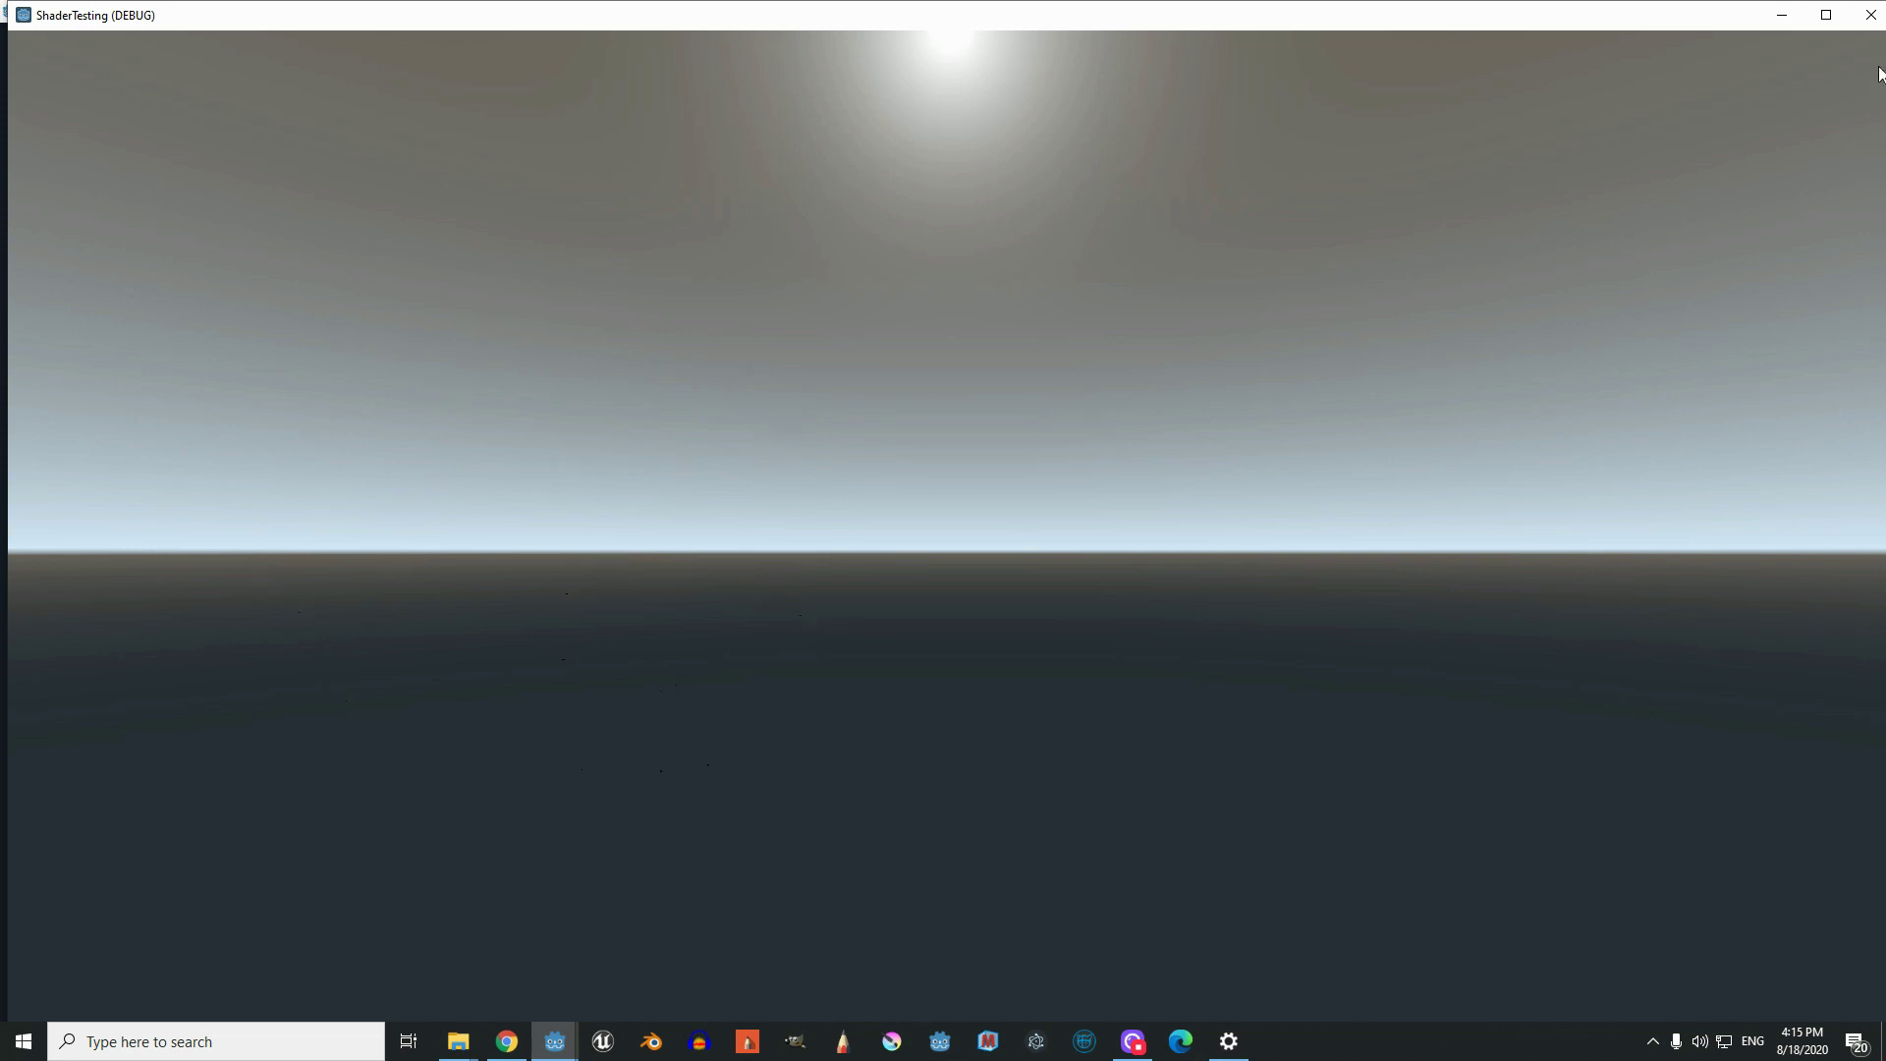
{"action": "left_click", "coordinate": [1883, 30]}
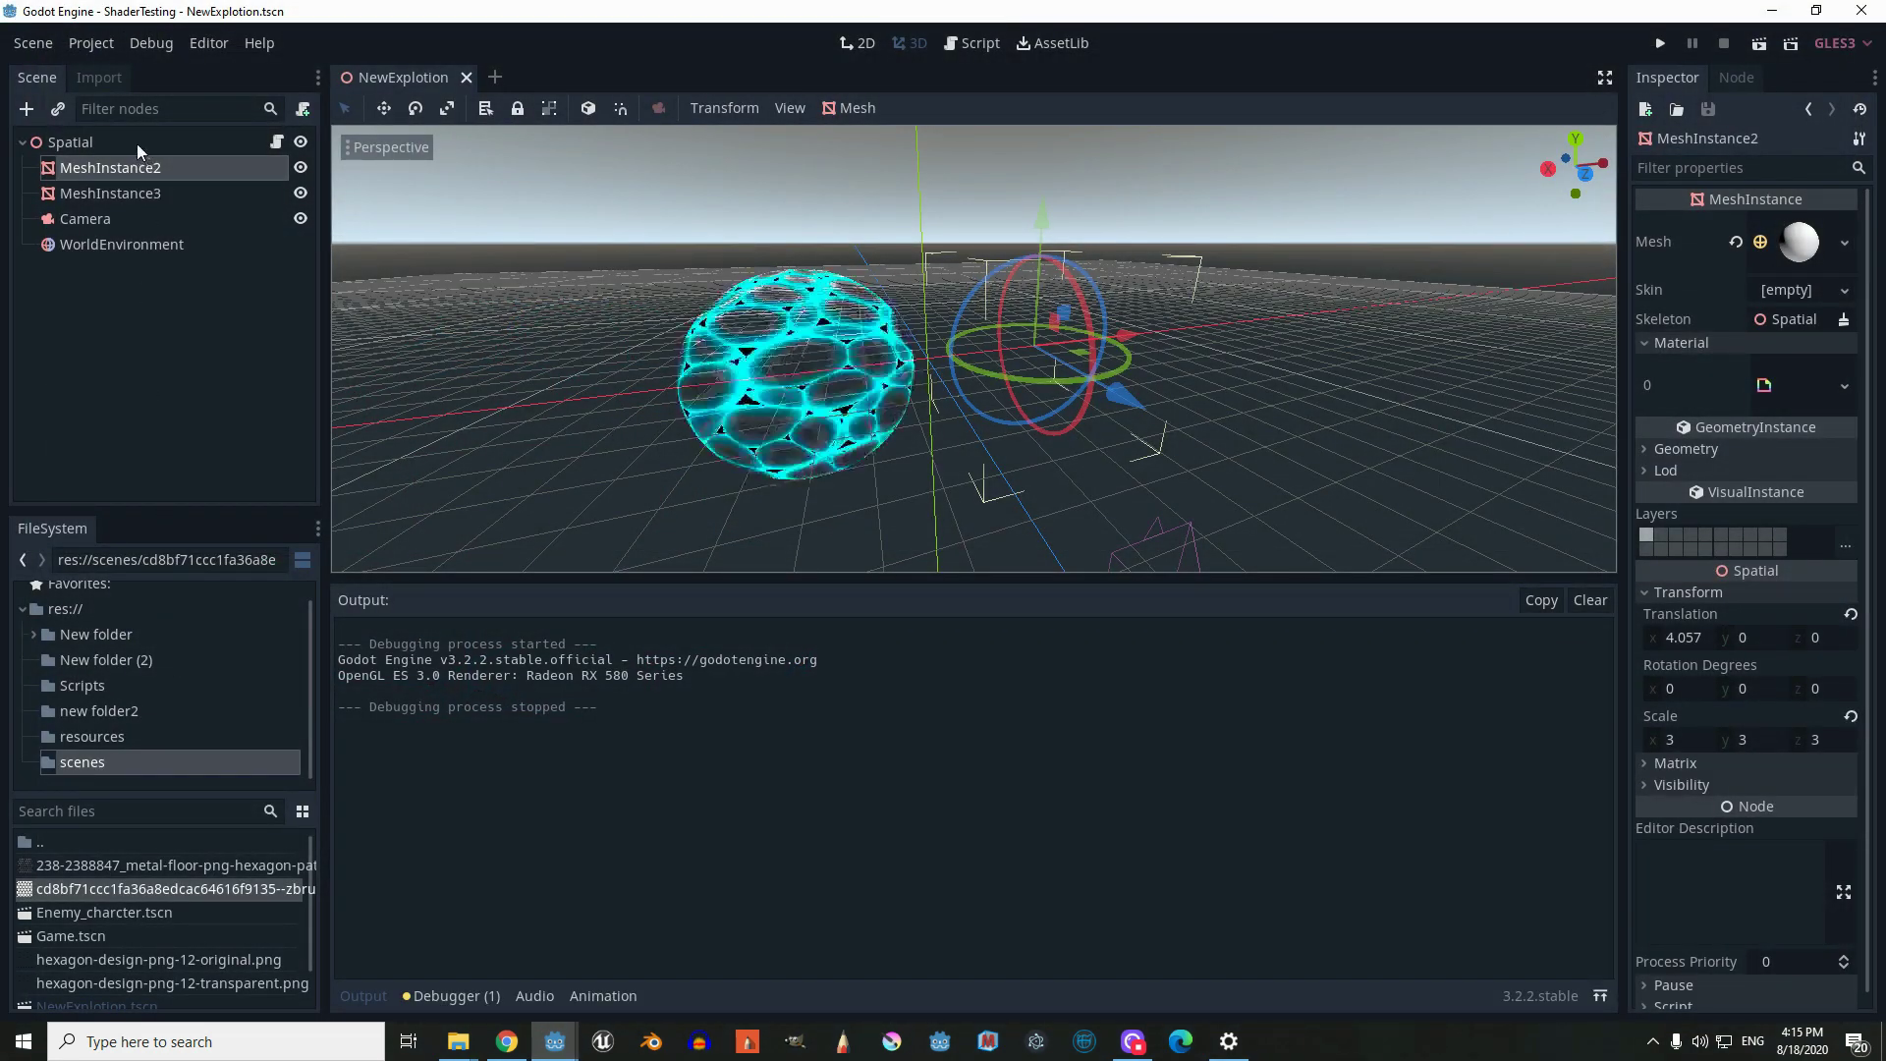
Select MeshInstance2 and open its PlasmaExplotion.tres material in the visual shader editor
{"action": "left_click", "coordinate": [93, 148]}
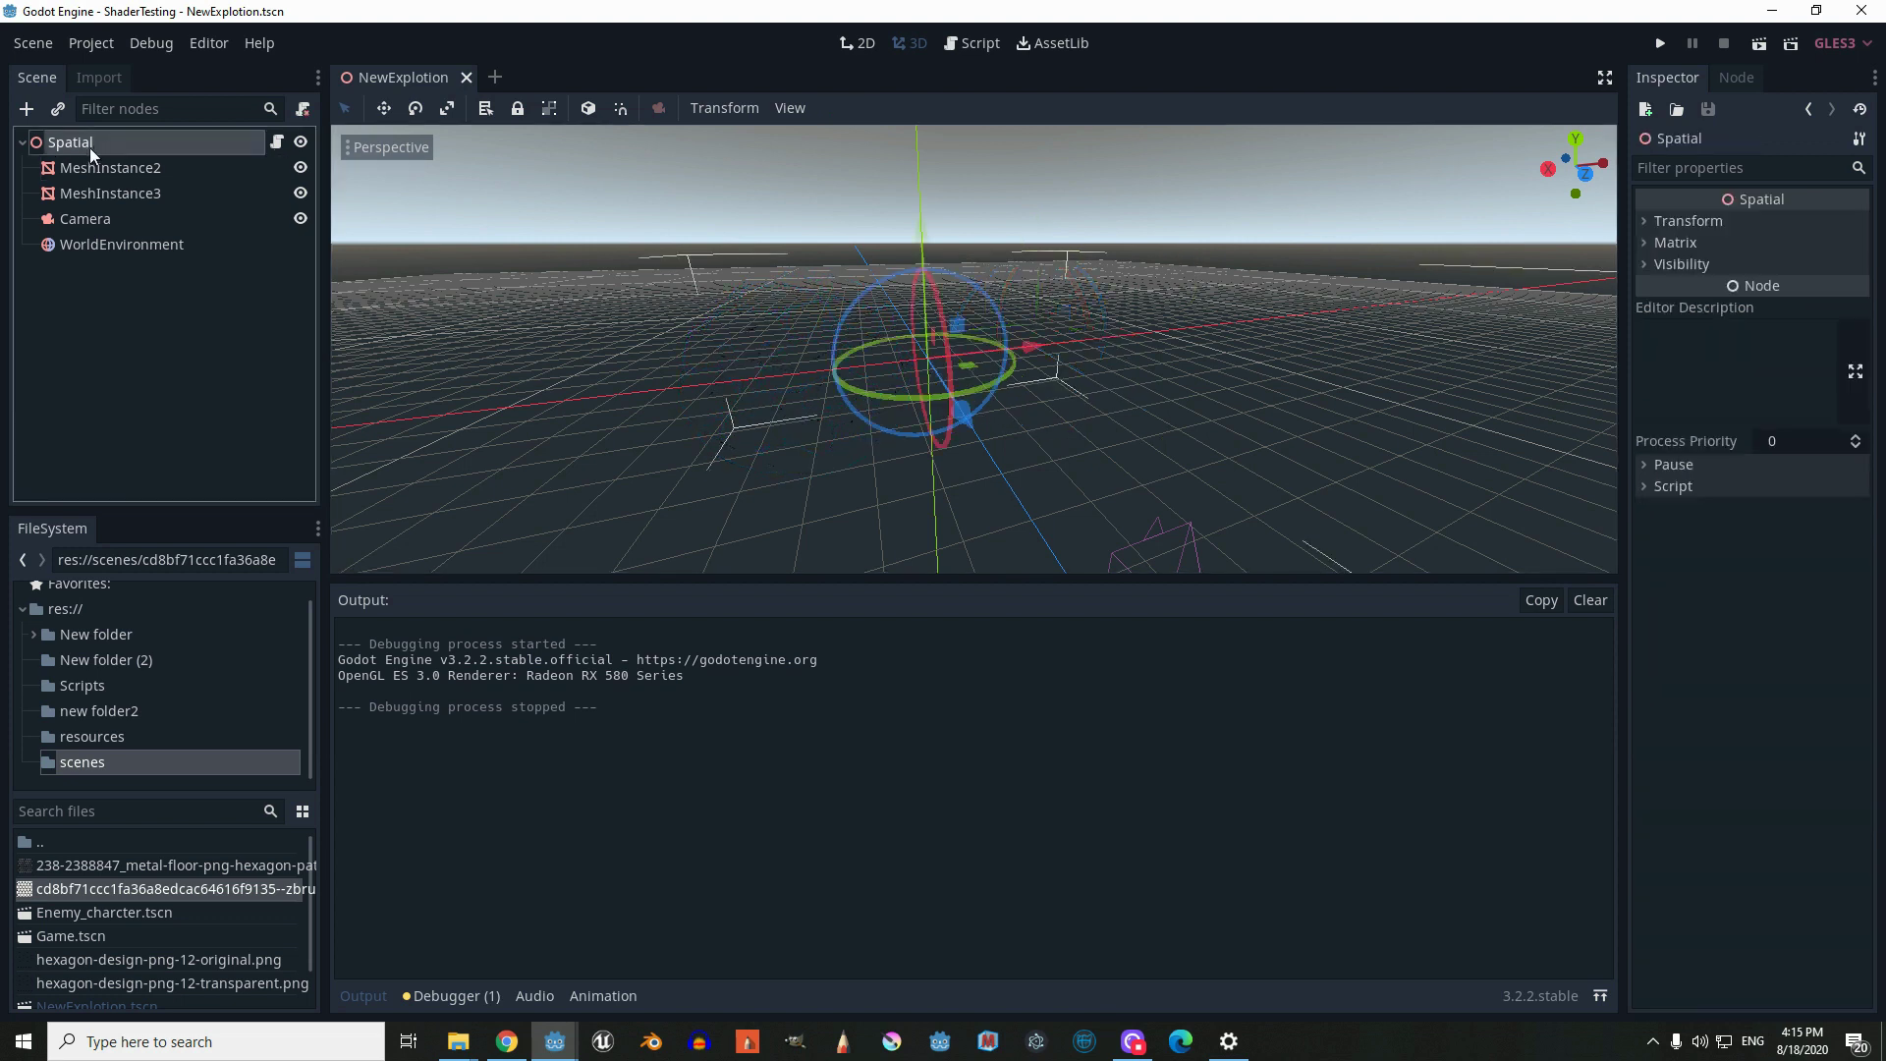
{"action": "left_click", "coordinate": [169, 169]}
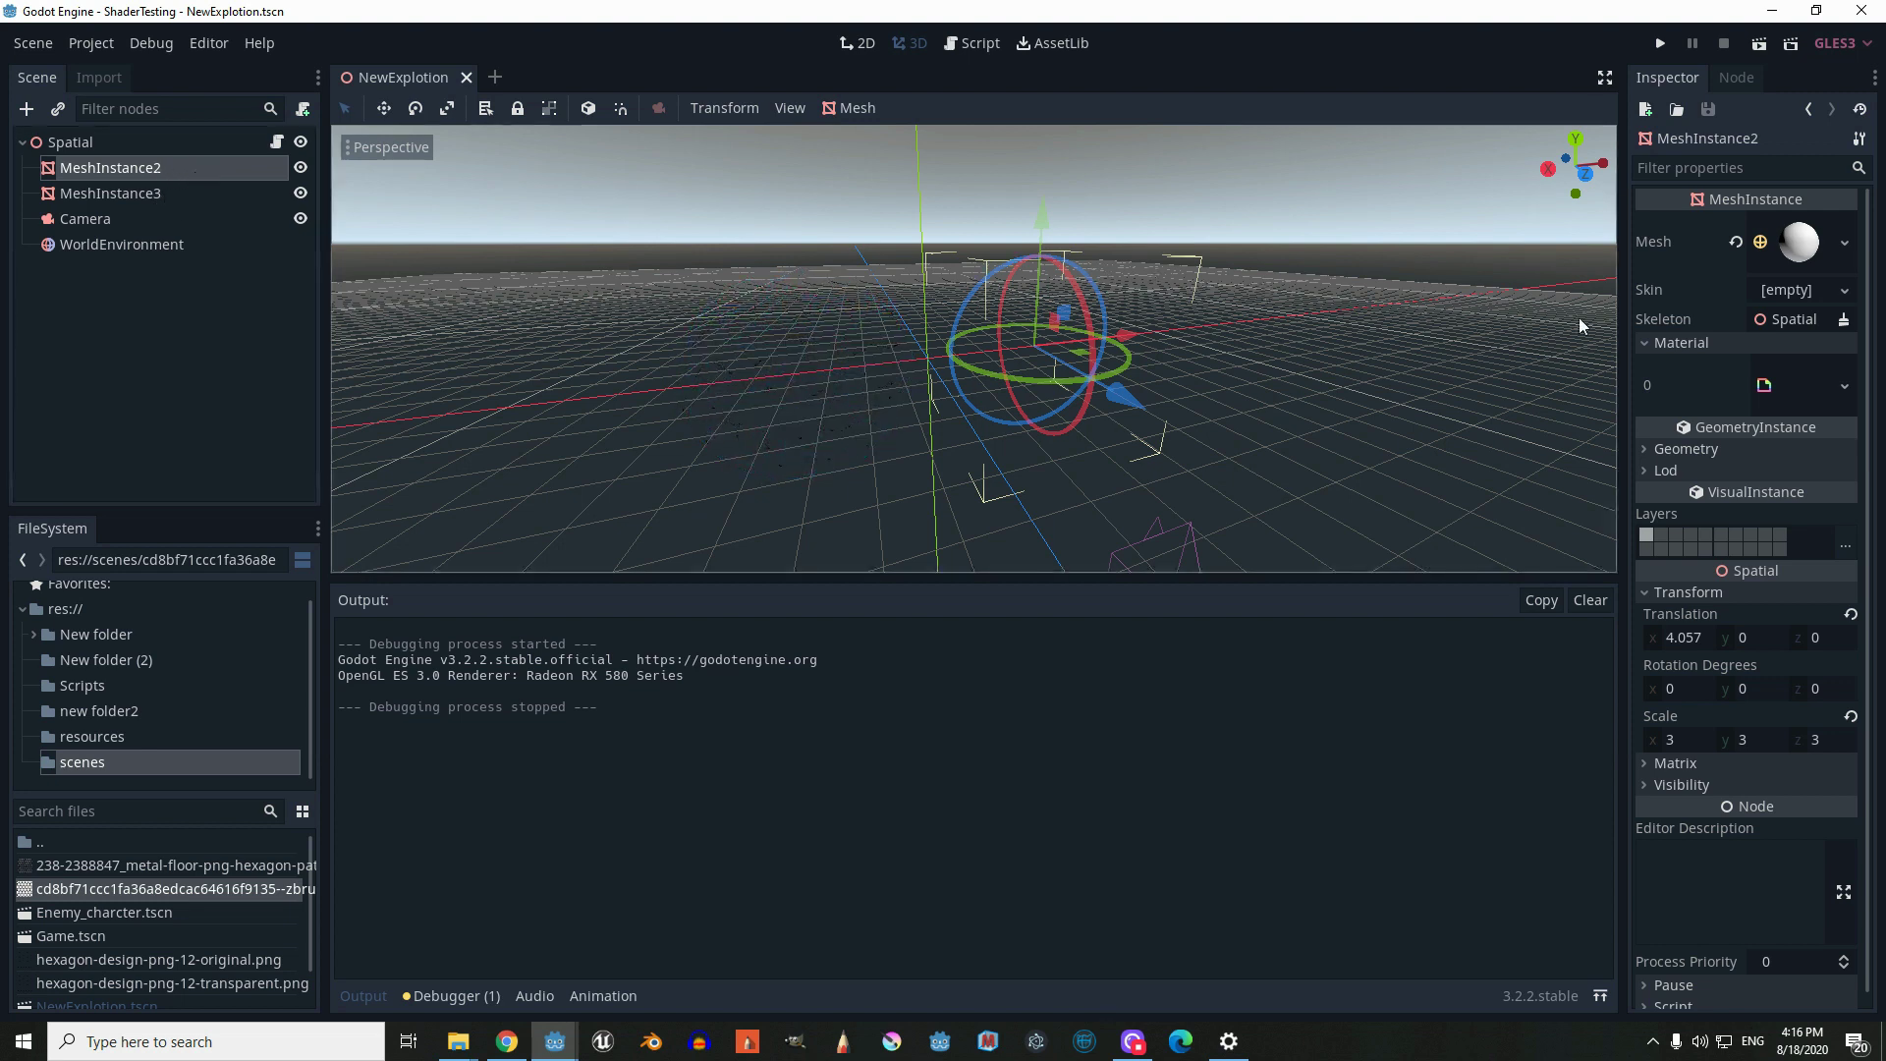
{"action": "left_click", "coordinate": [1845, 248]}
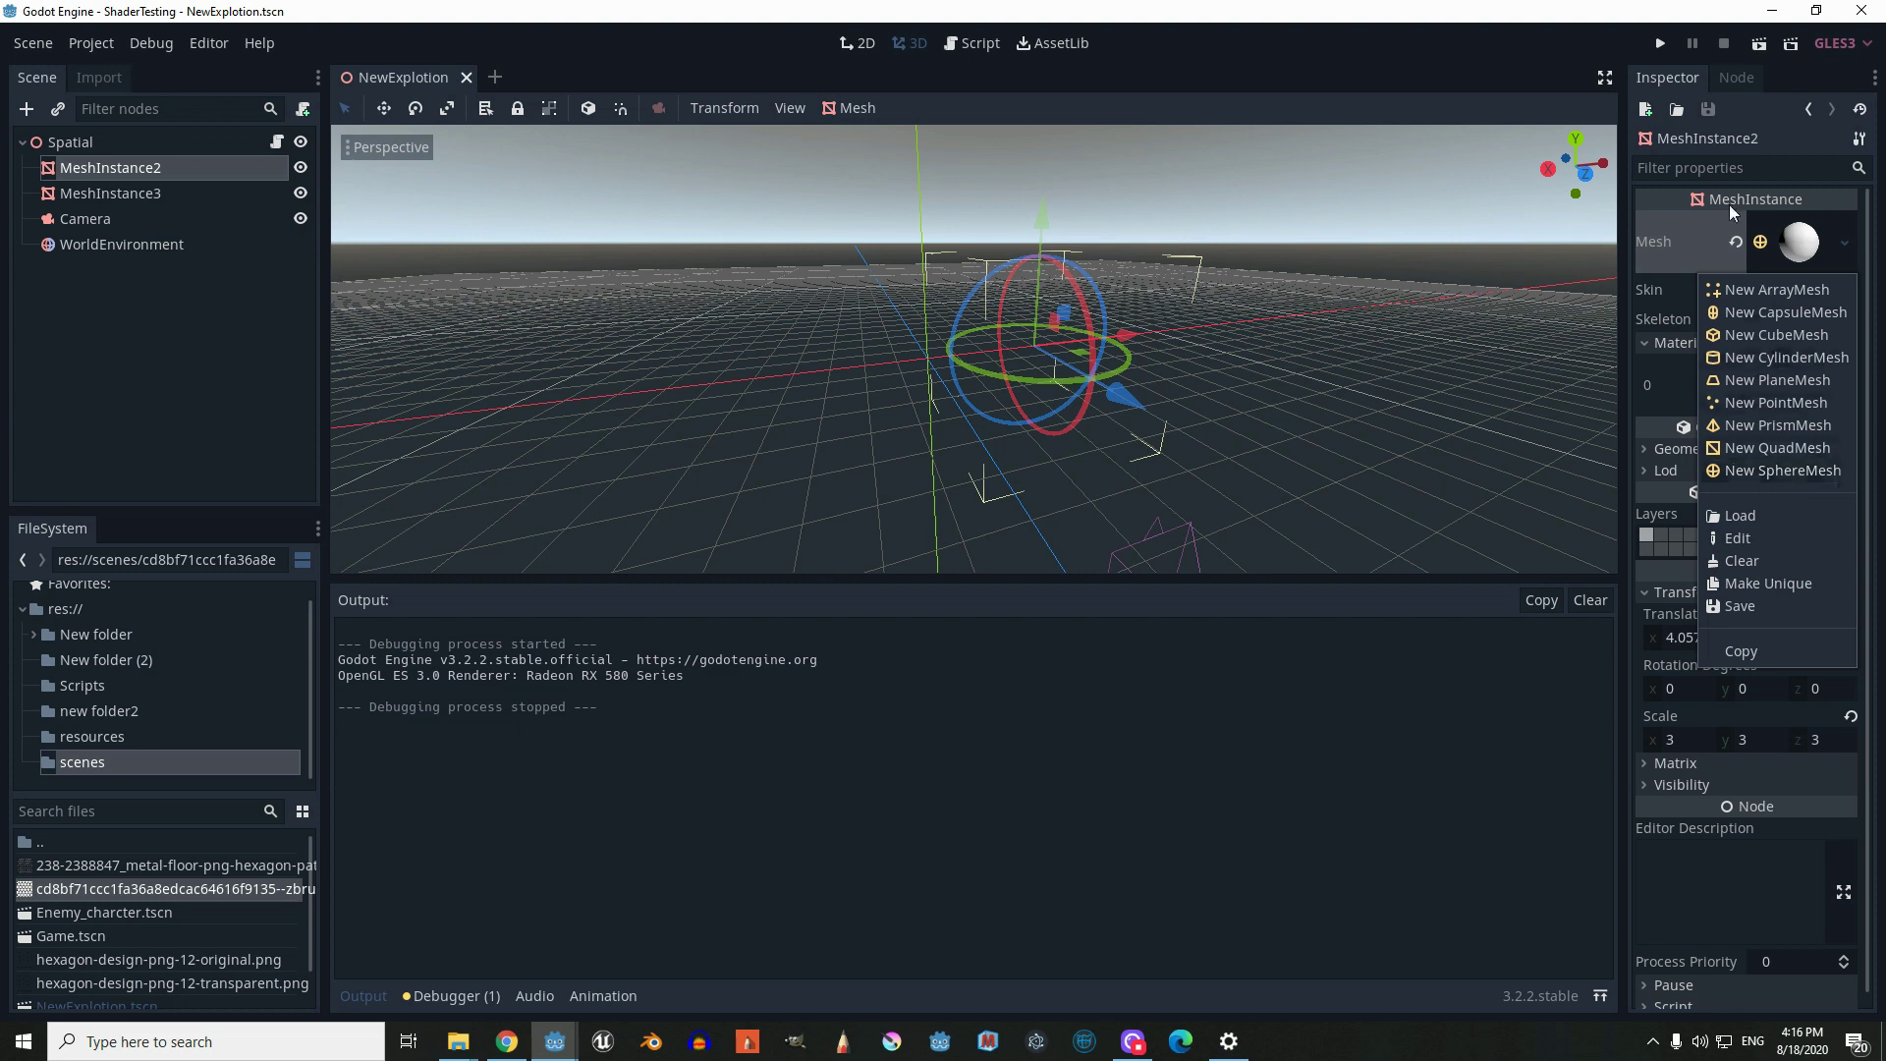
{"action": "left_click", "coordinate": [1535, 51]}
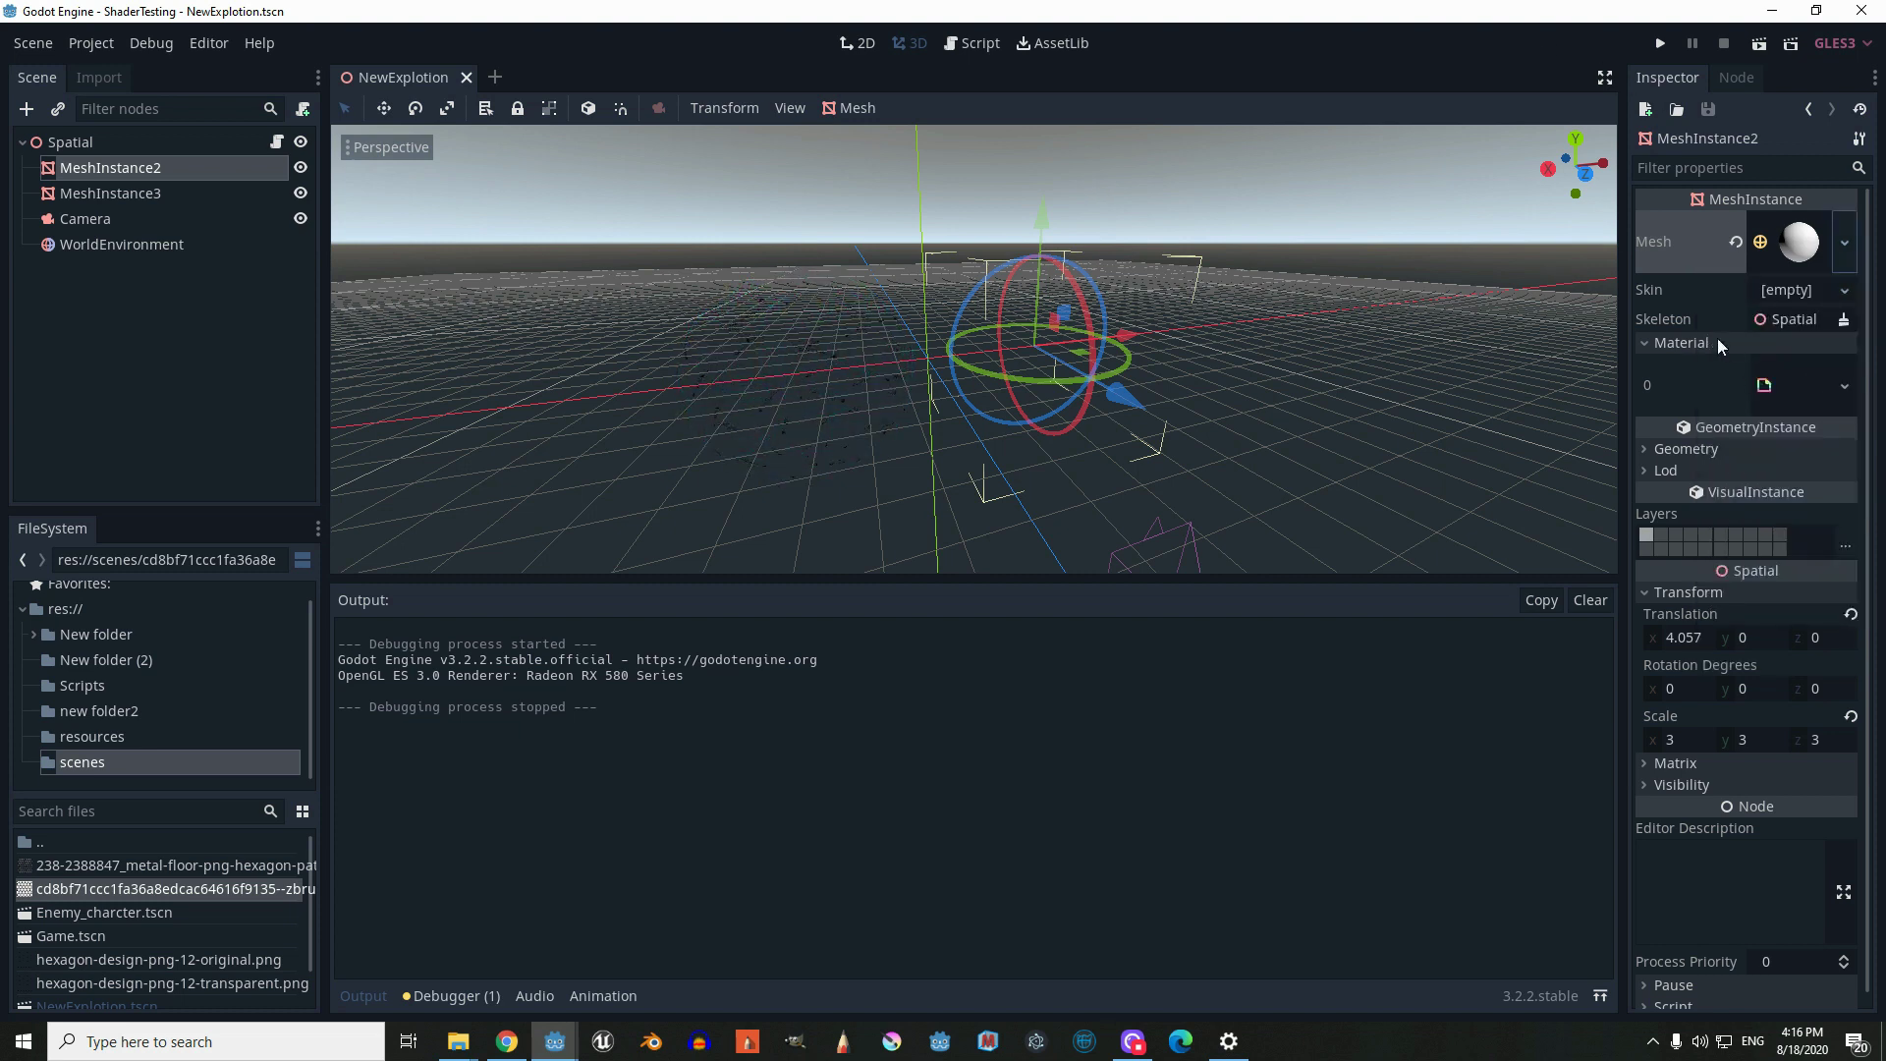
{"action": "left_click", "coordinate": [1842, 387]}
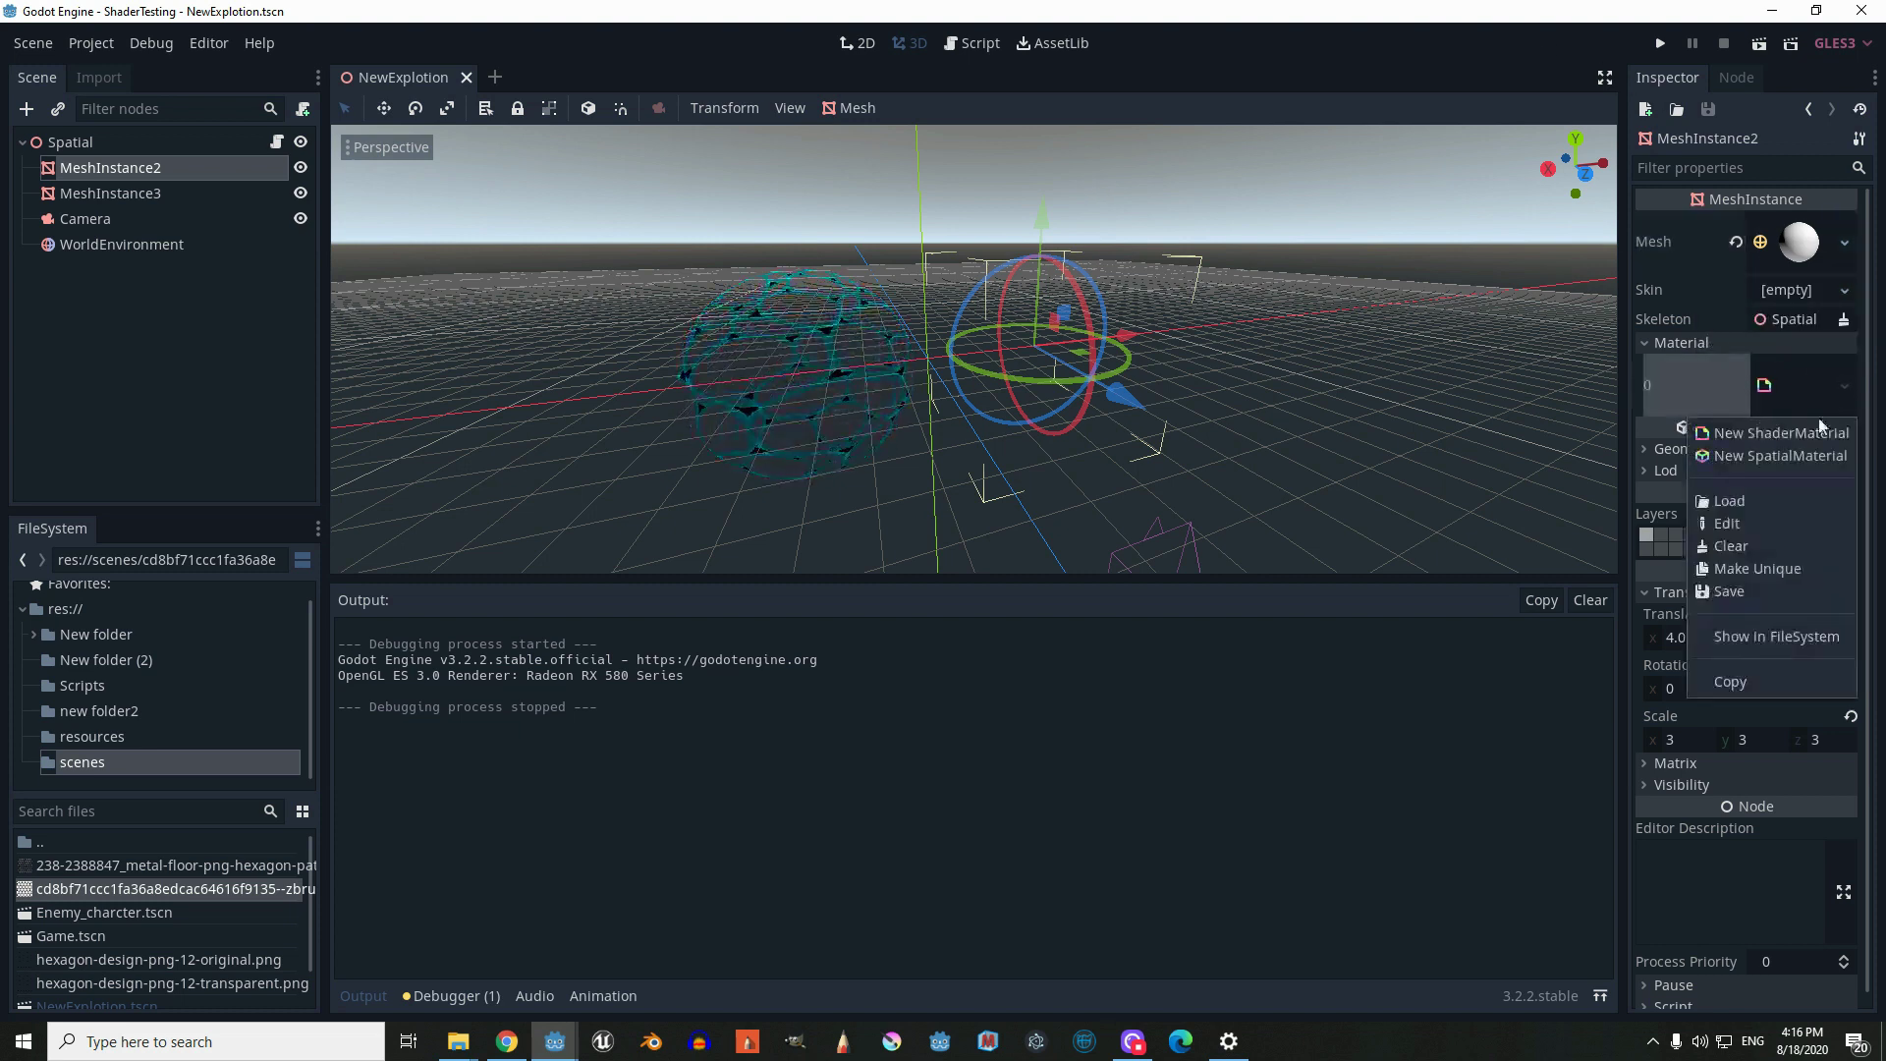
{"action": "left_click", "coordinate": [1794, 383]}
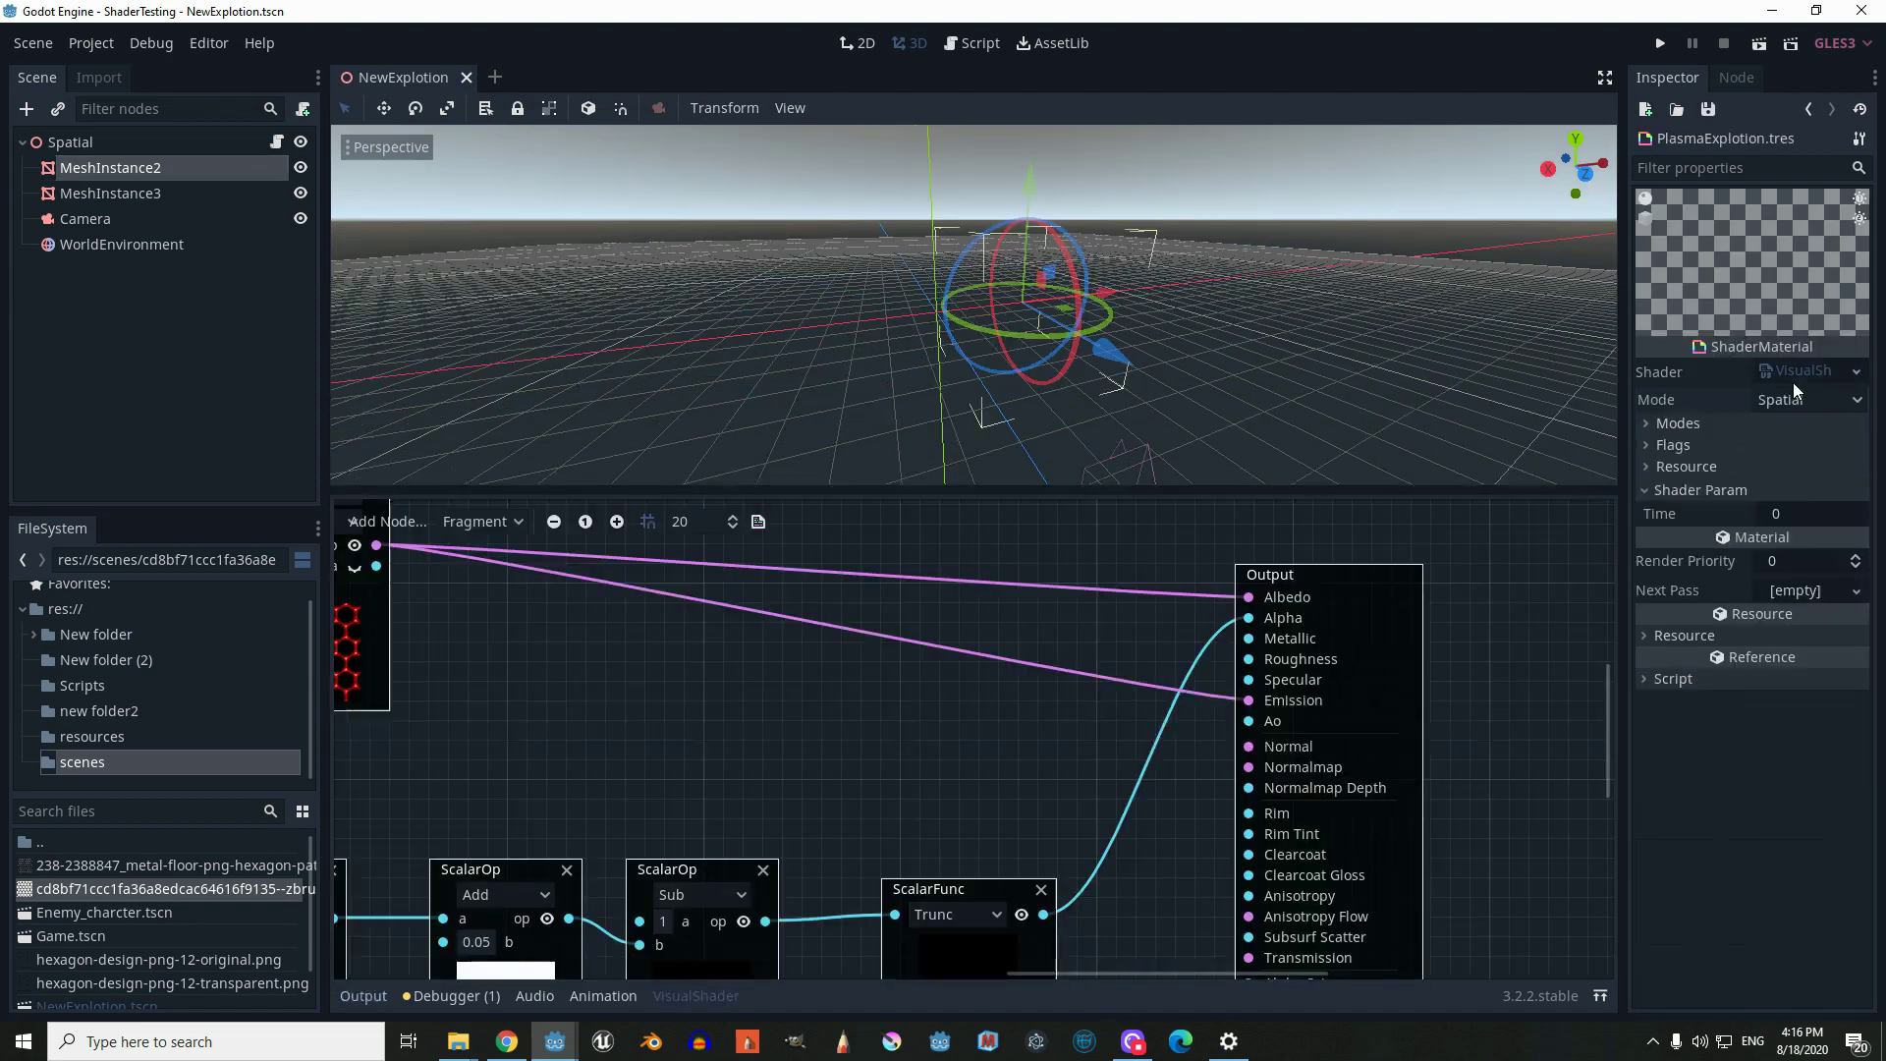
Pan the shader graph over to the uv and Texture nodes
{"action": "left_click", "coordinate": [1855, 372]}
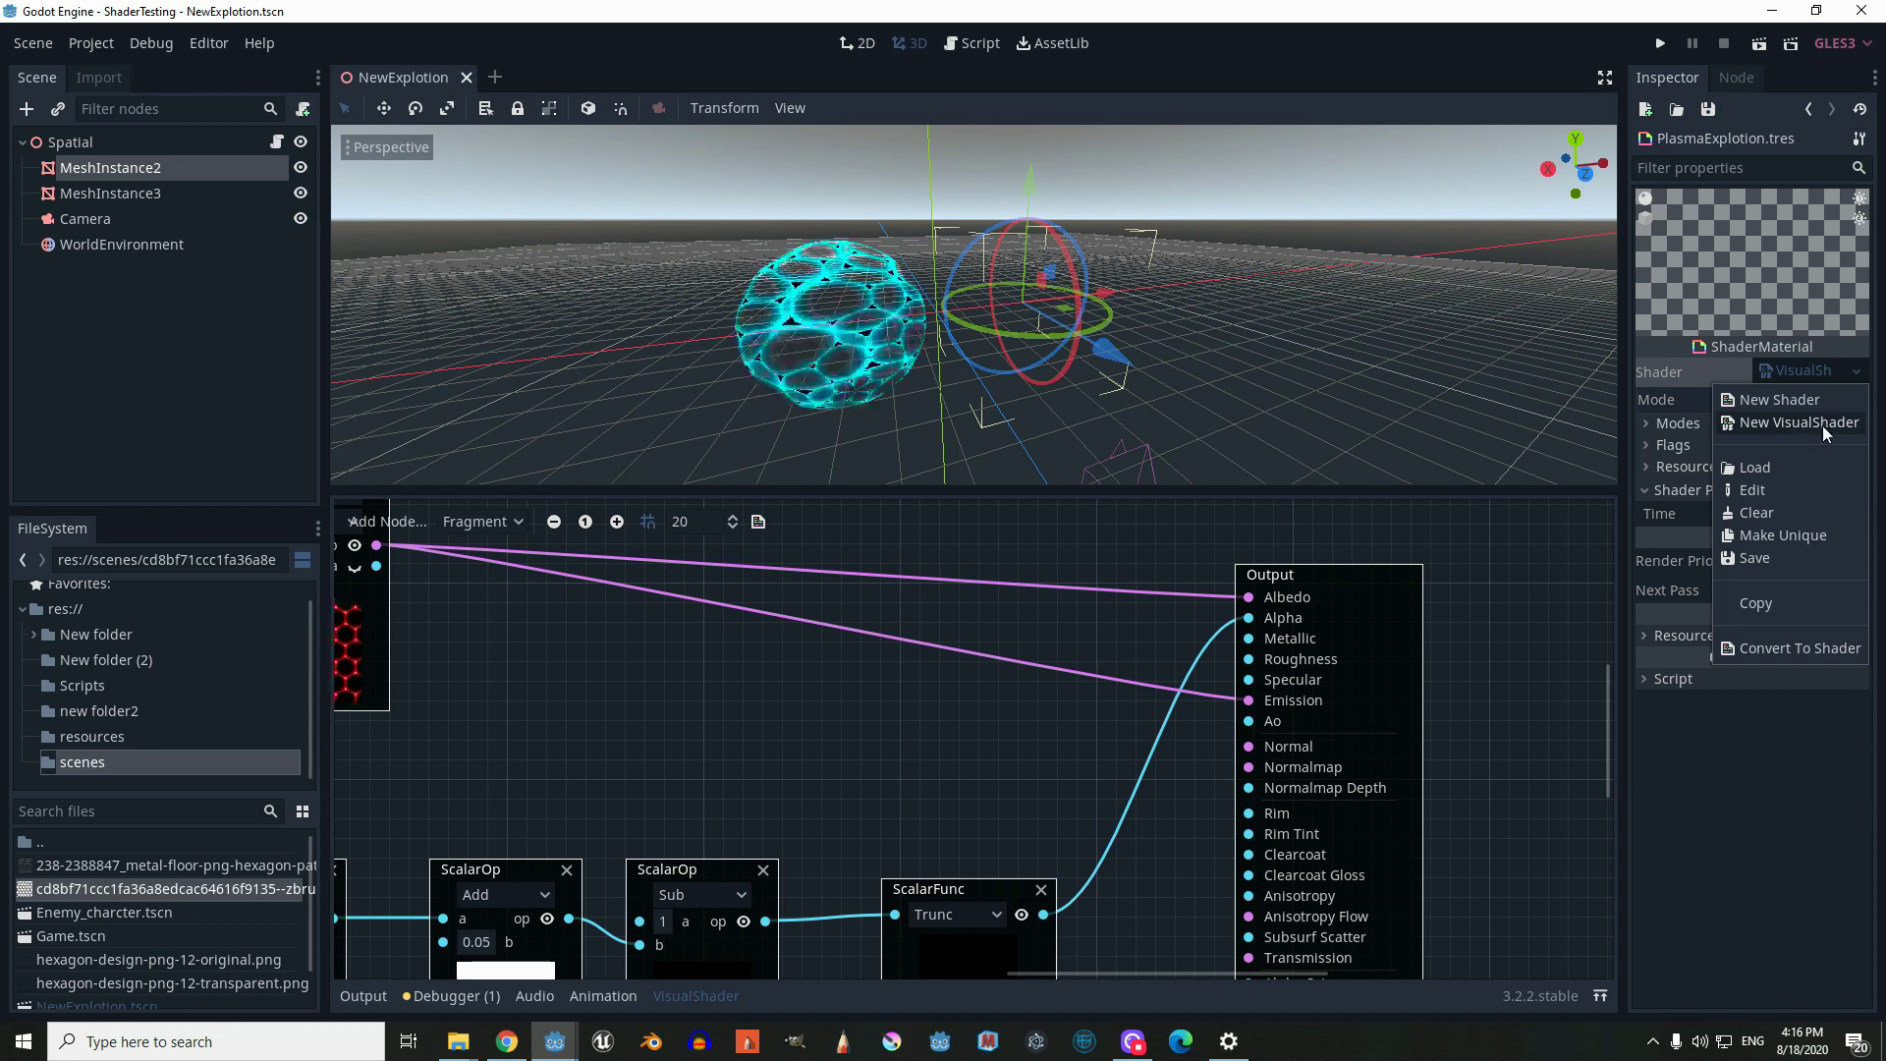
{"action": "left_click", "coordinate": [975, 670]}
{"action": "mouse_move", "coordinate": [535, 678]}
{"action": "middle_mouse_down"}
{"action": "mouse_move", "coordinate": [1093, 649]}
{"action": "mouse_move", "coordinate": [1256, 619]}
{"action": "middle_mouse_up"}
{"action": "middle_click_drag", "start_coordinate": [855, 705], "coordinate": [1514, 680]}
{"action": "middle_click_drag", "start_coordinate": [1125, 801], "coordinate": [1226, 857]}
{"action": "scroll", "coordinate": [1228, 865], "scroll_direction": "left", "scroll_amount": 6, "text": "shift"}
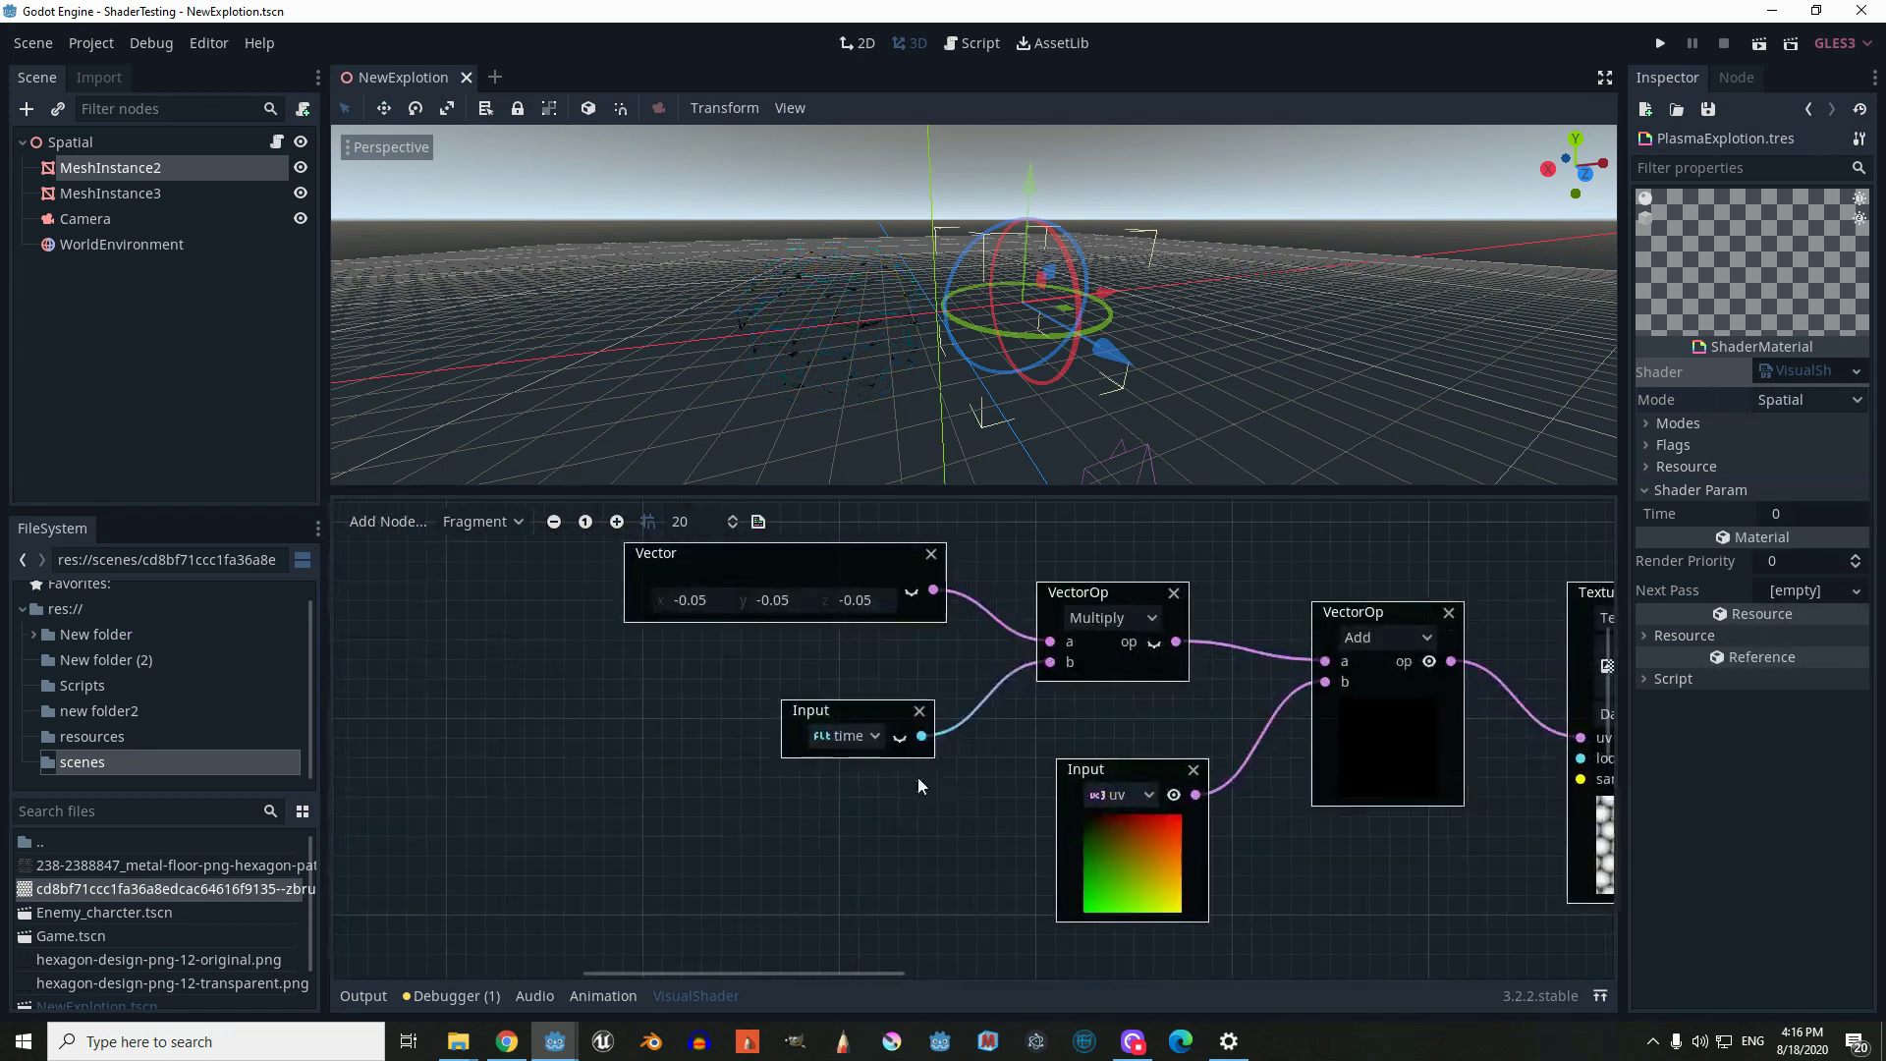
{"action": "scroll", "coordinate": [918, 776], "scroll_direction": "up", "scroll_amount": 5}
Add a VectorConstant node (0, 0, 0) found with a 'vecto' search
{"action": "right_click", "coordinate": [1147, 556]}
{"action": "type", "text": "text"}
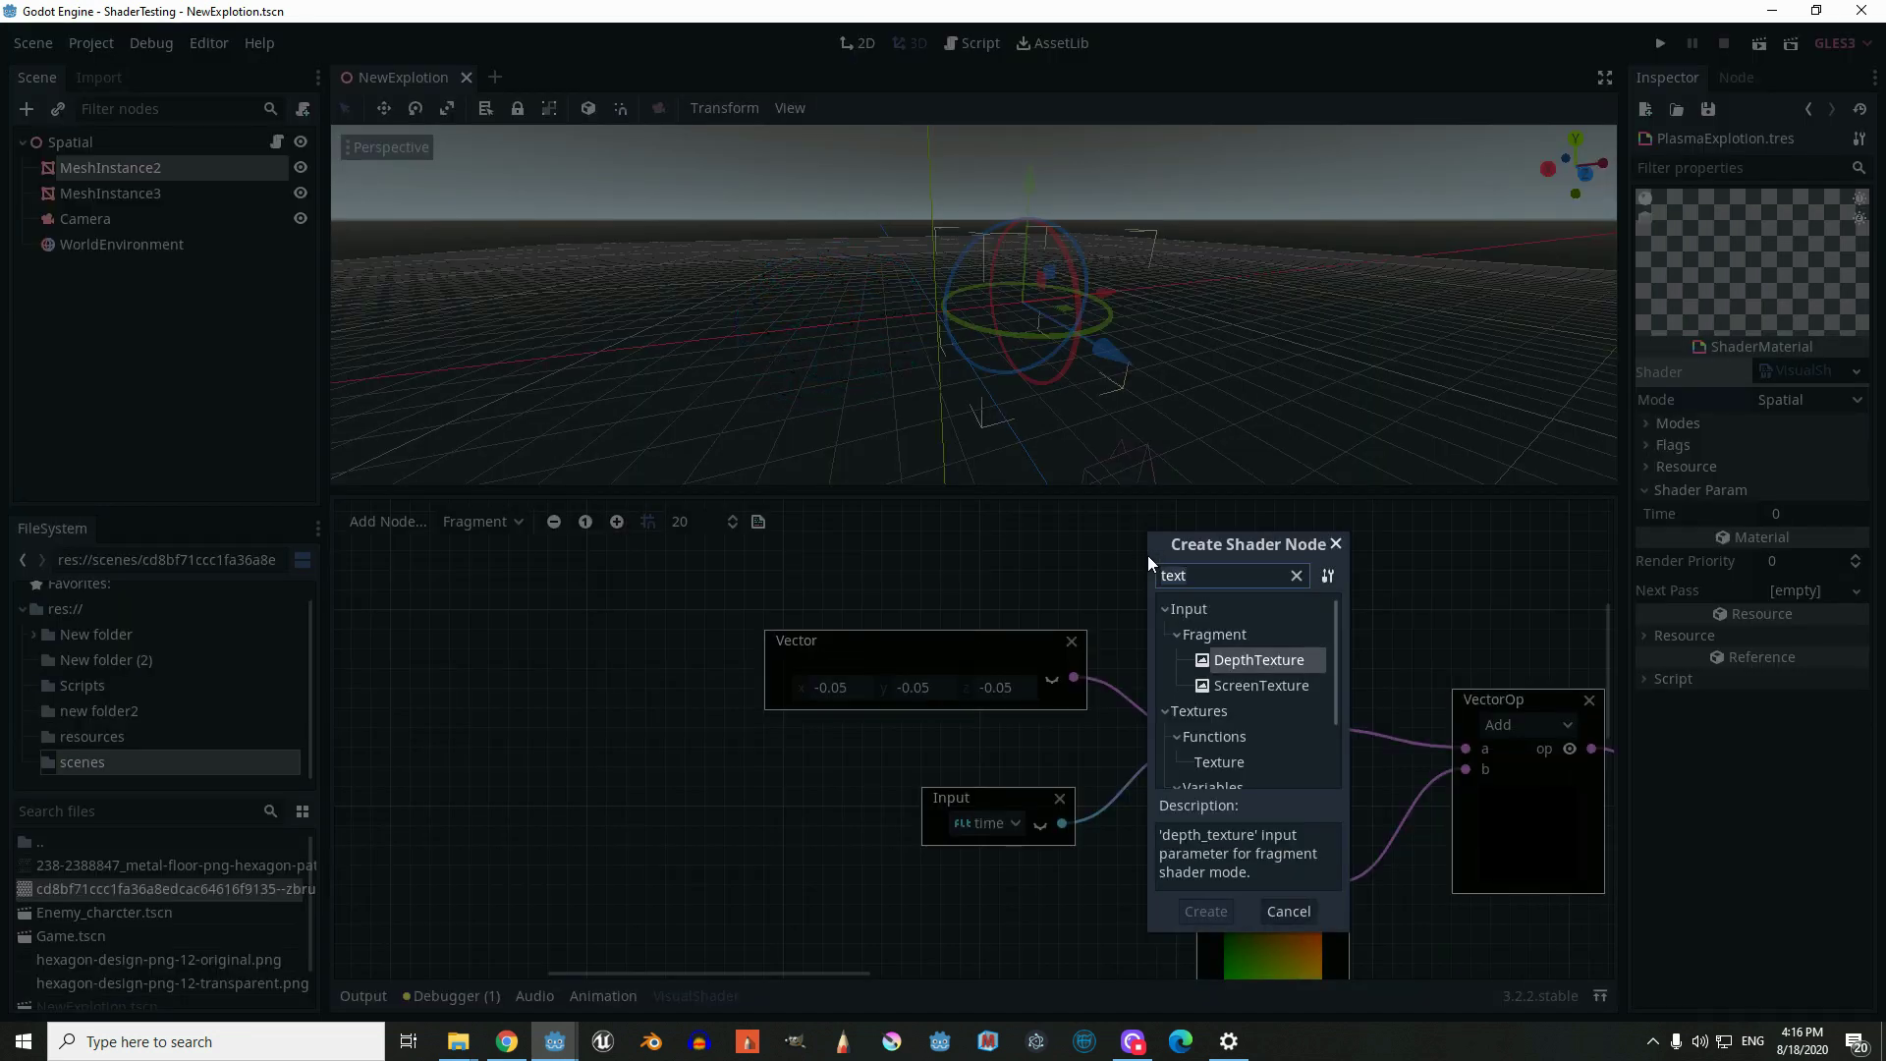
{"action": "key", "text": "BackSpace"}
{"action": "key", "text": "BackSpace"}
{"action": "key", "text": "BackSpace"}
{"action": "key", "text": "BackSpace"}
{"action": "type", "text": "vecti"}
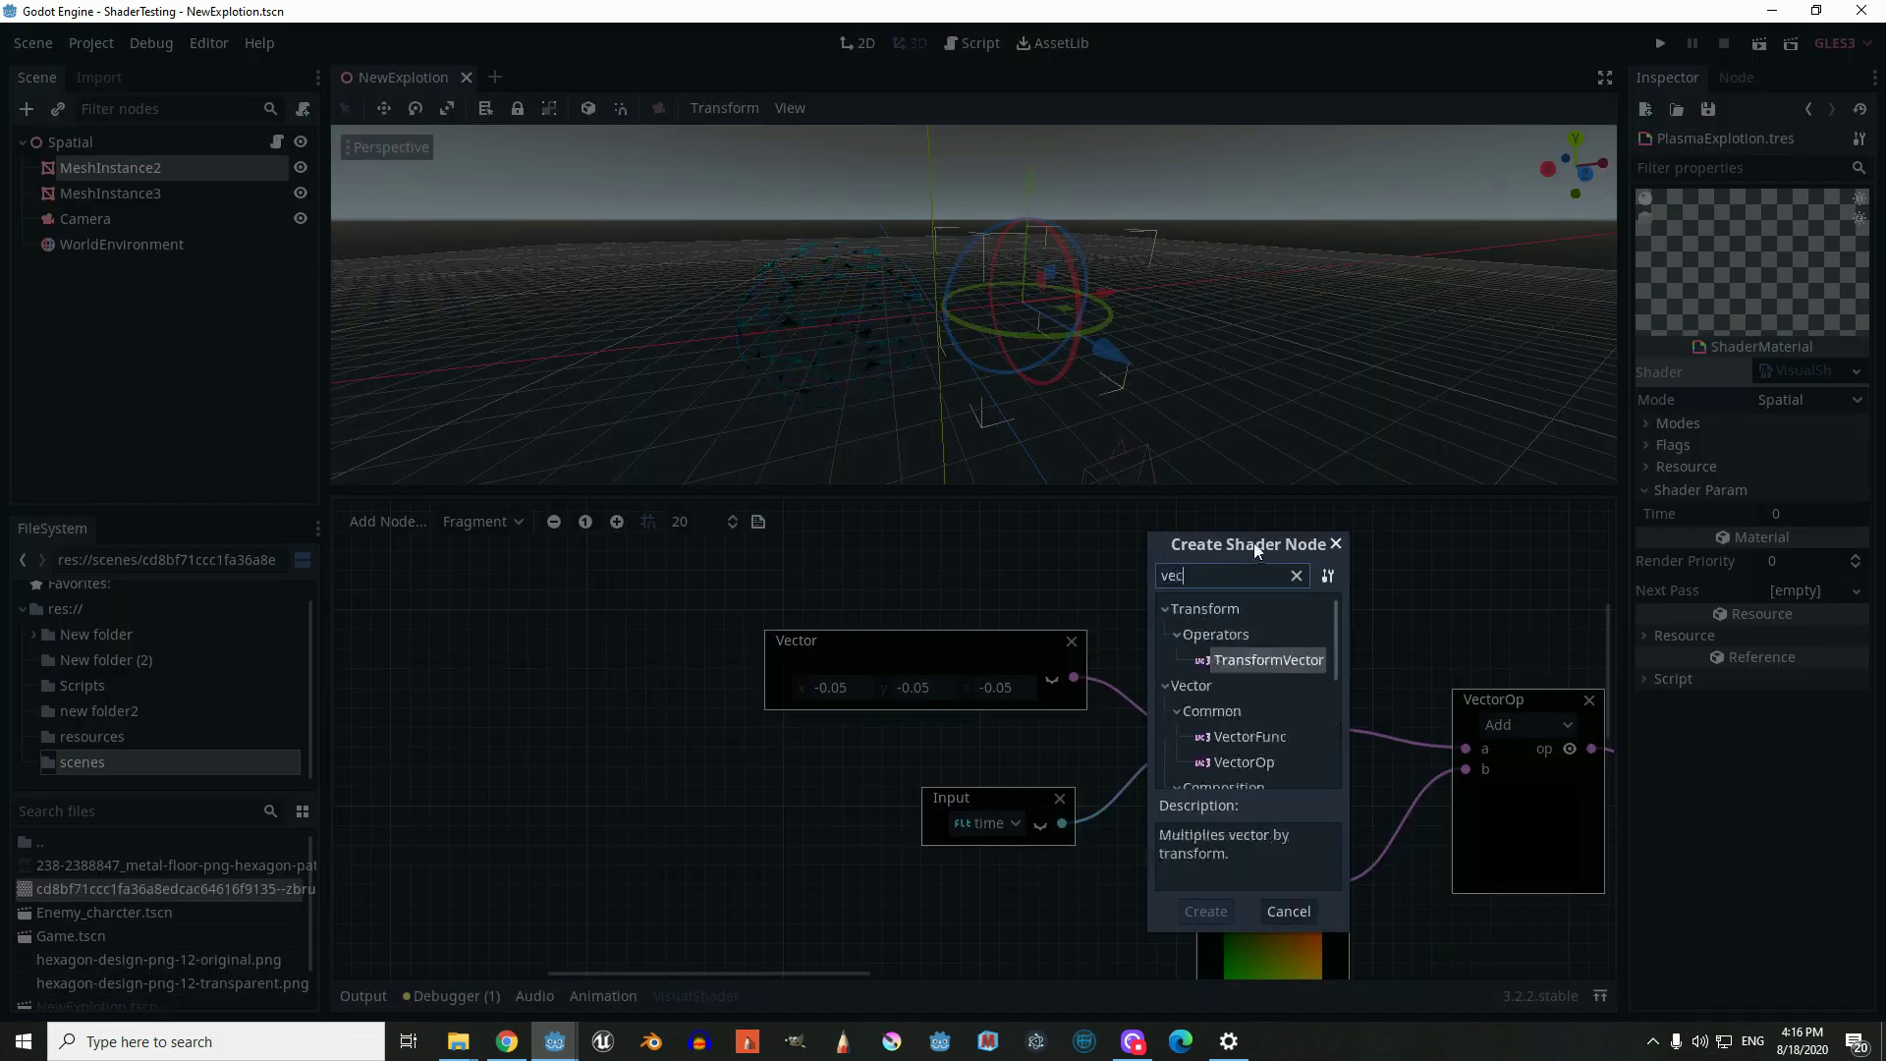
{"action": "key", "text": "BackSpace"}
{"action": "type", "text": "o"}
{"action": "scroll", "coordinate": [1252, 715], "scroll_direction": "down", "scroll_amount": 1}
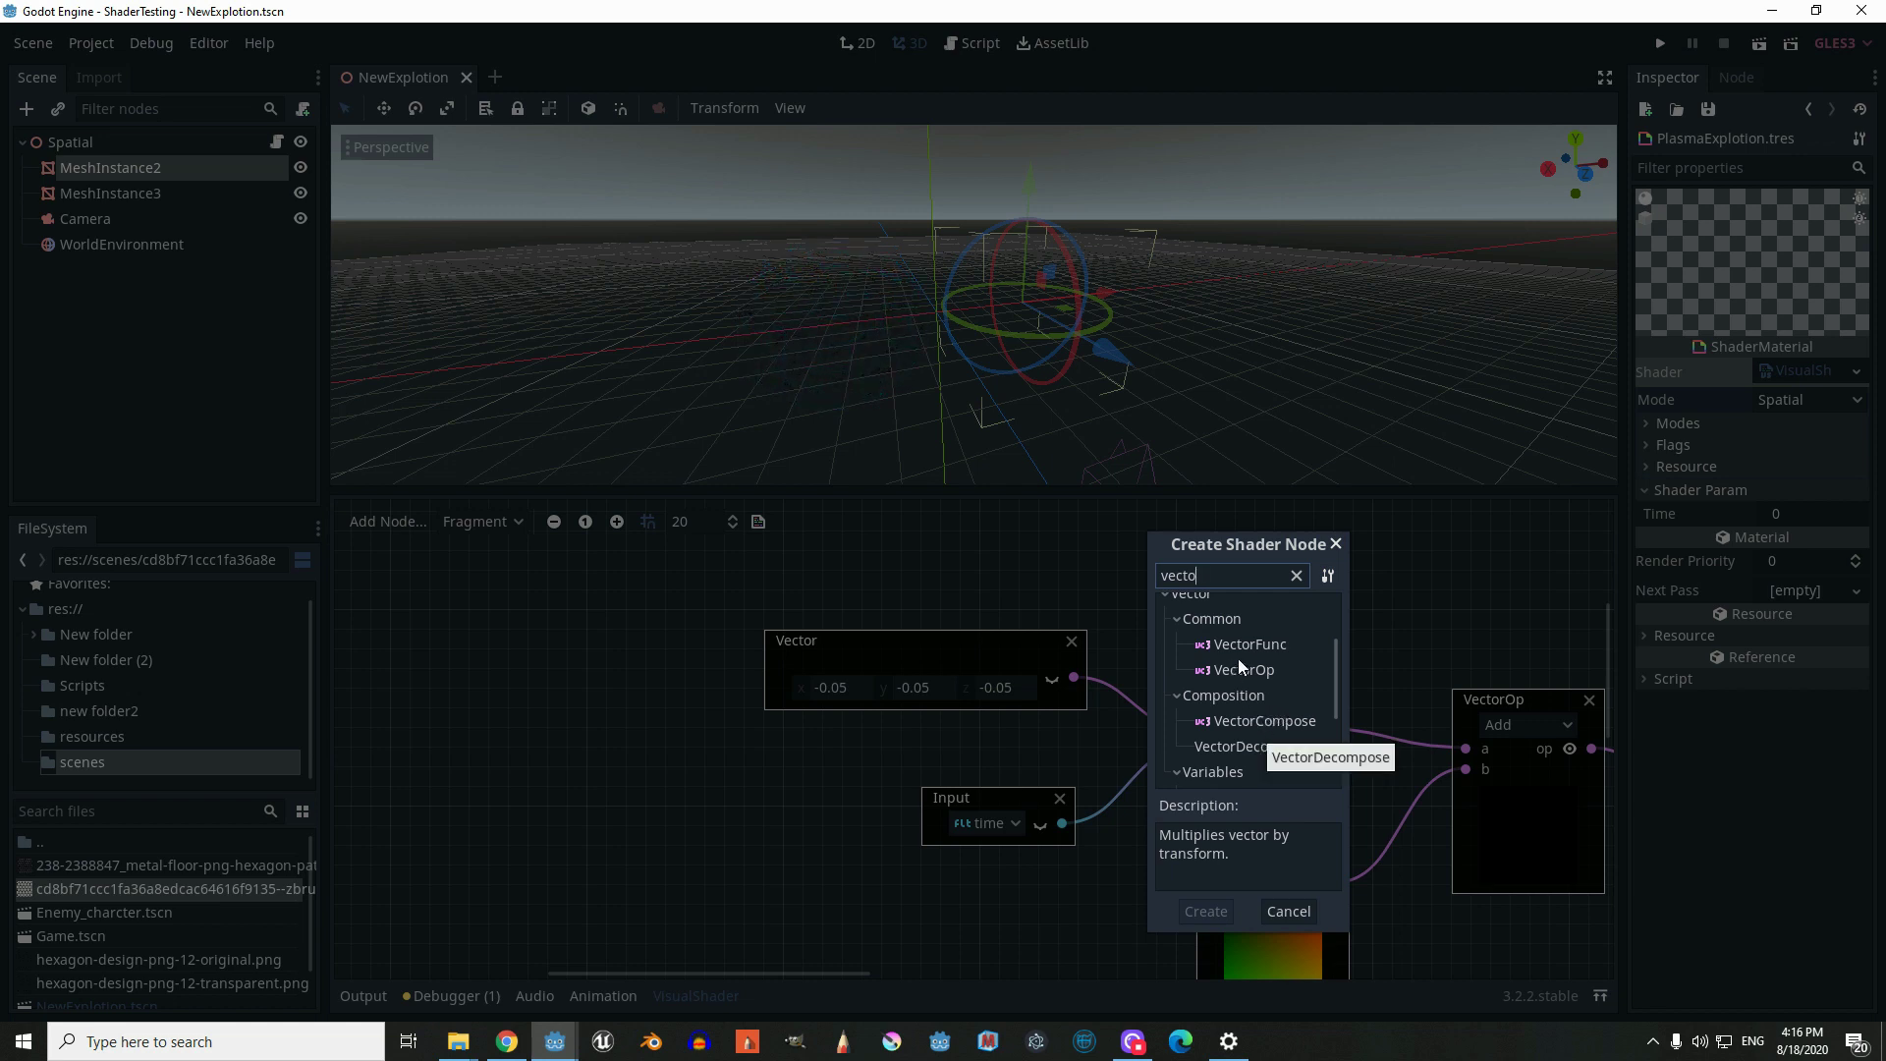
{"action": "scroll", "coordinate": [1244, 668], "scroll_direction": "down", "scroll_amount": 2}
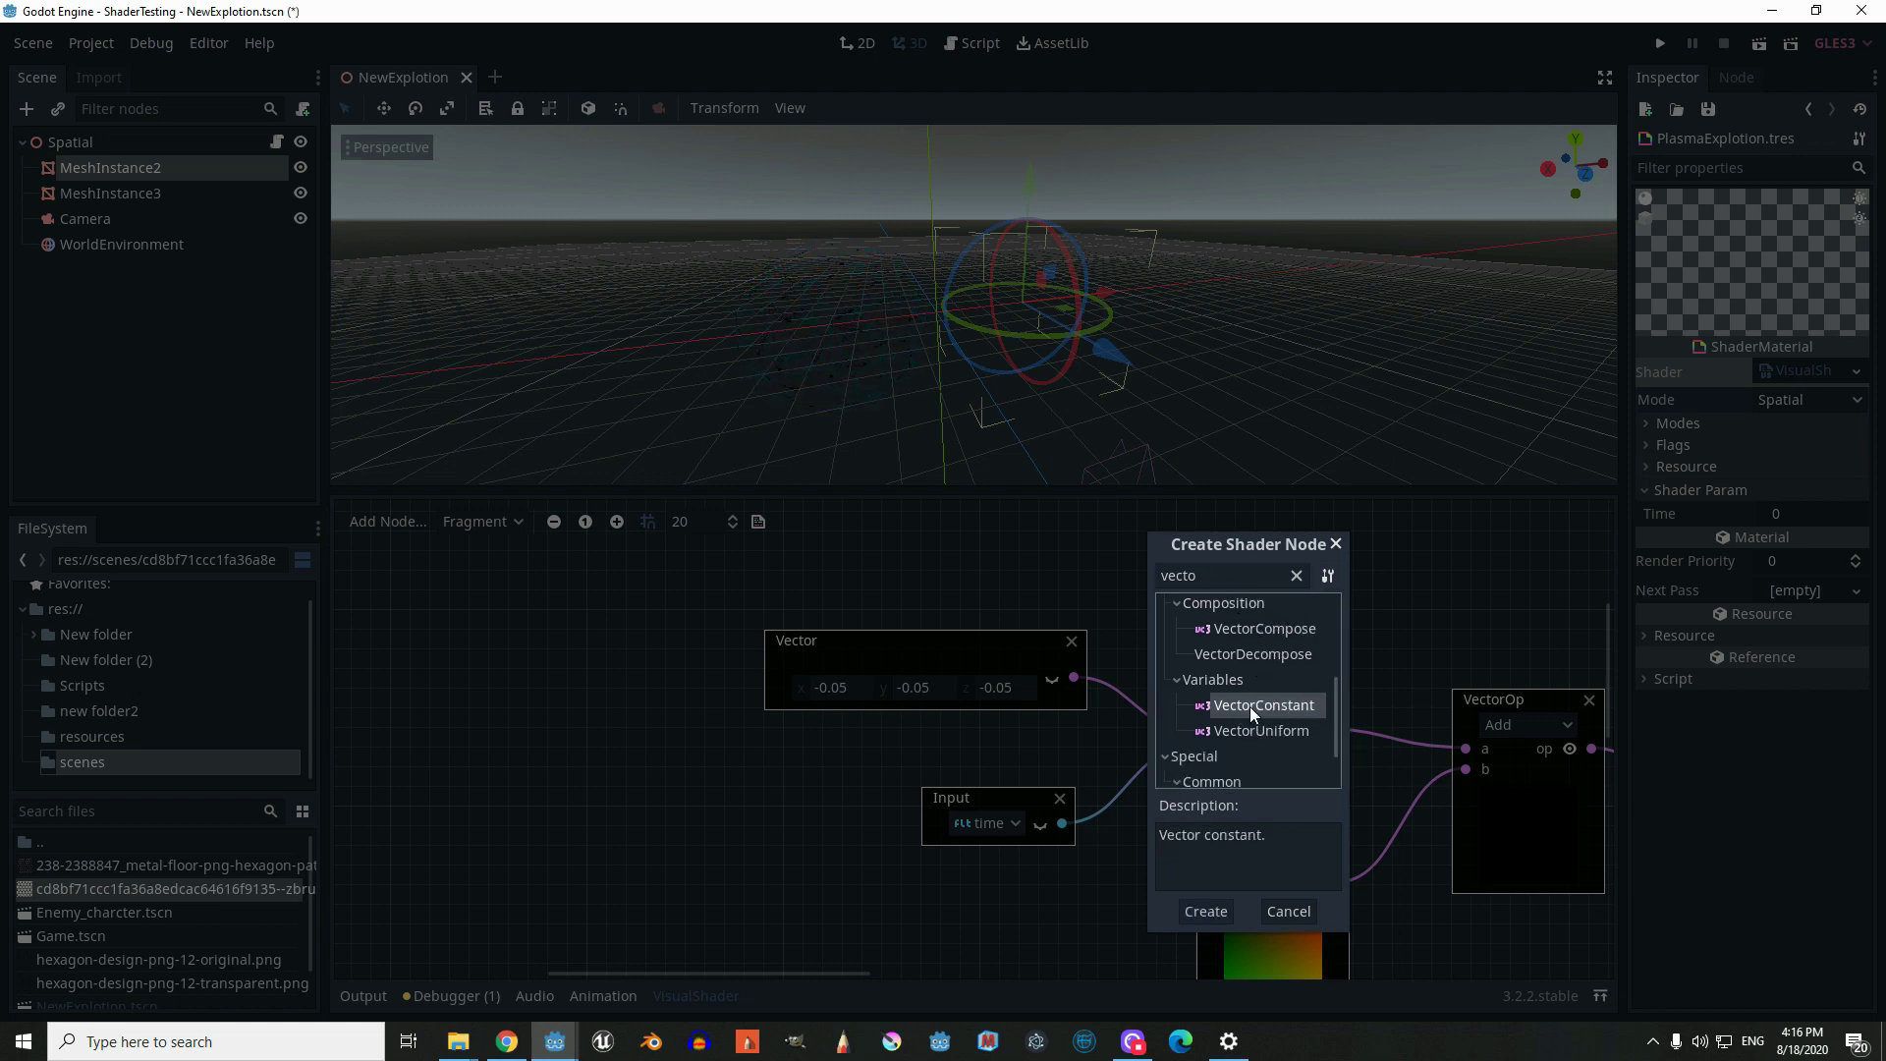
{"action": "double_click", "coordinate": [1250, 705]}
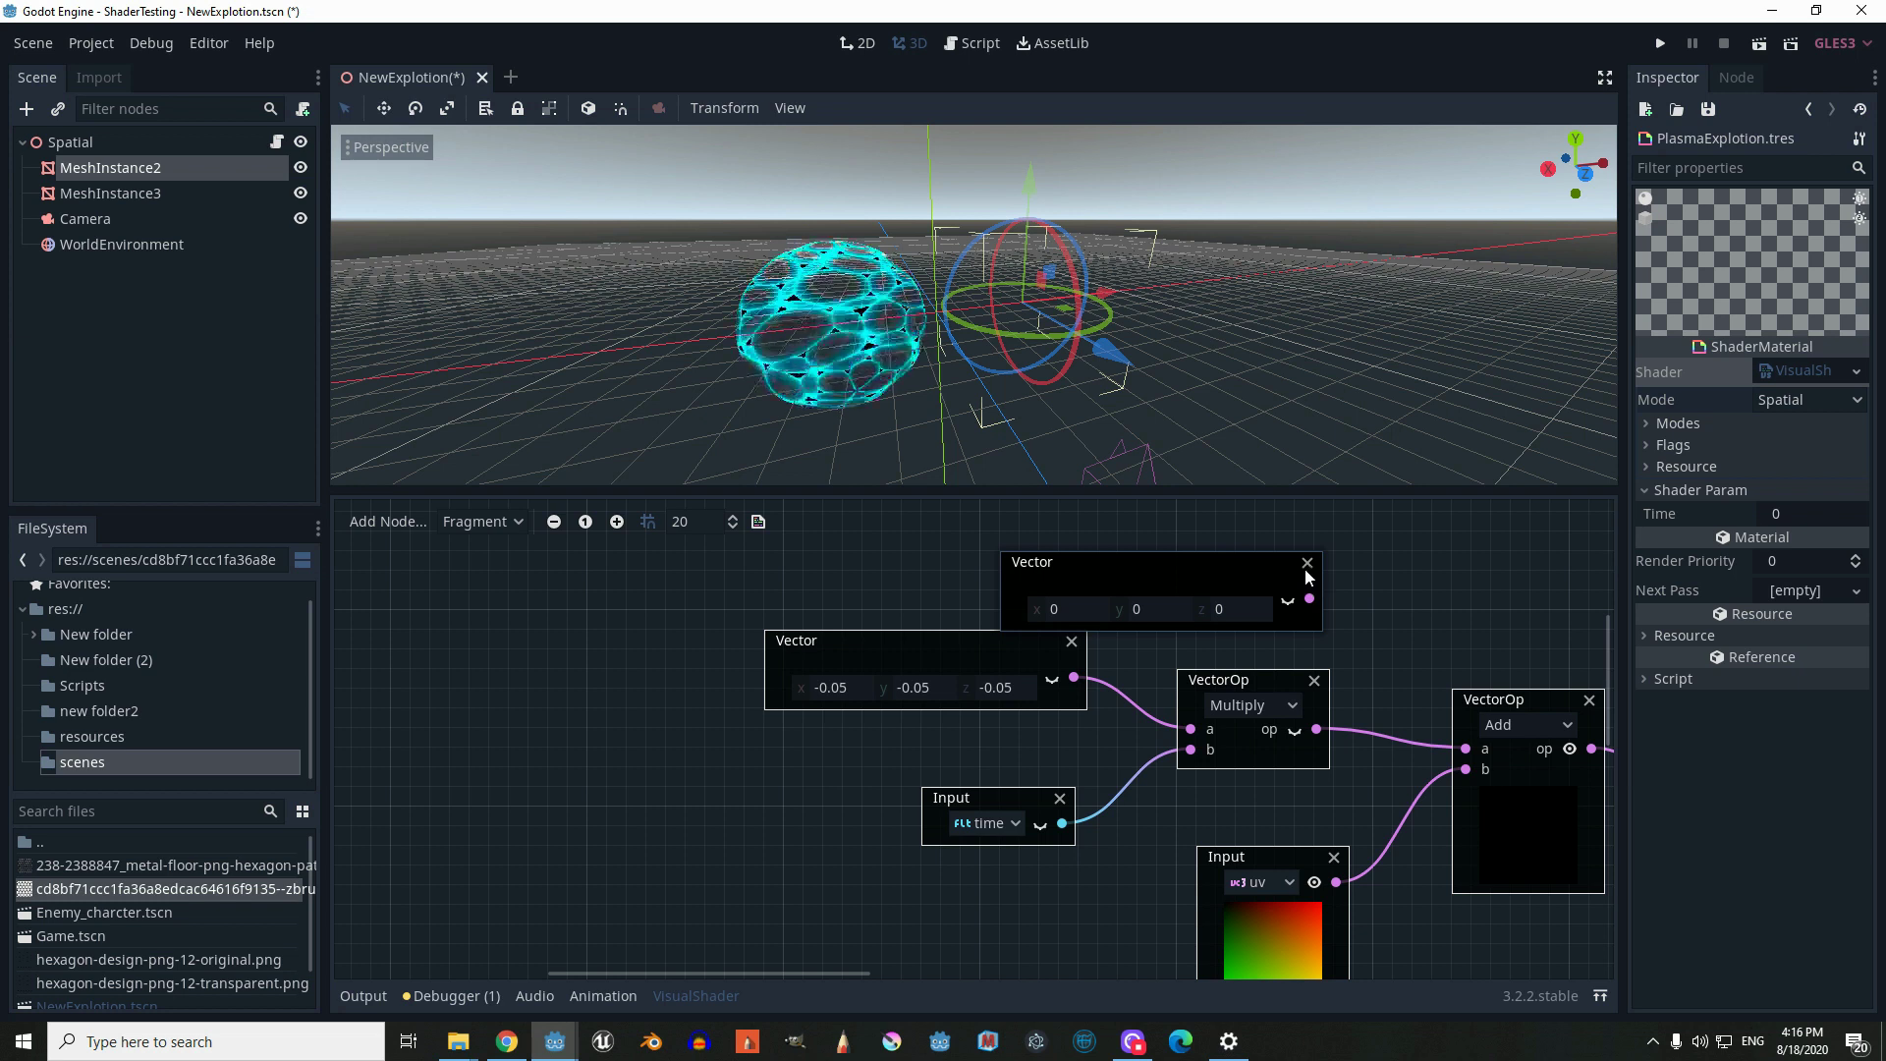
Delete the new zero Vector node and nudge the -0.05 Vector and Multiply nodes
{"action": "left_click", "coordinate": [1307, 563]}
{"action": "left_click_drag", "start_coordinate": [918, 635], "coordinate": [947, 631]}
{"action": "middle_click_drag", "start_coordinate": [1187, 675], "coordinate": [1019, 666]}
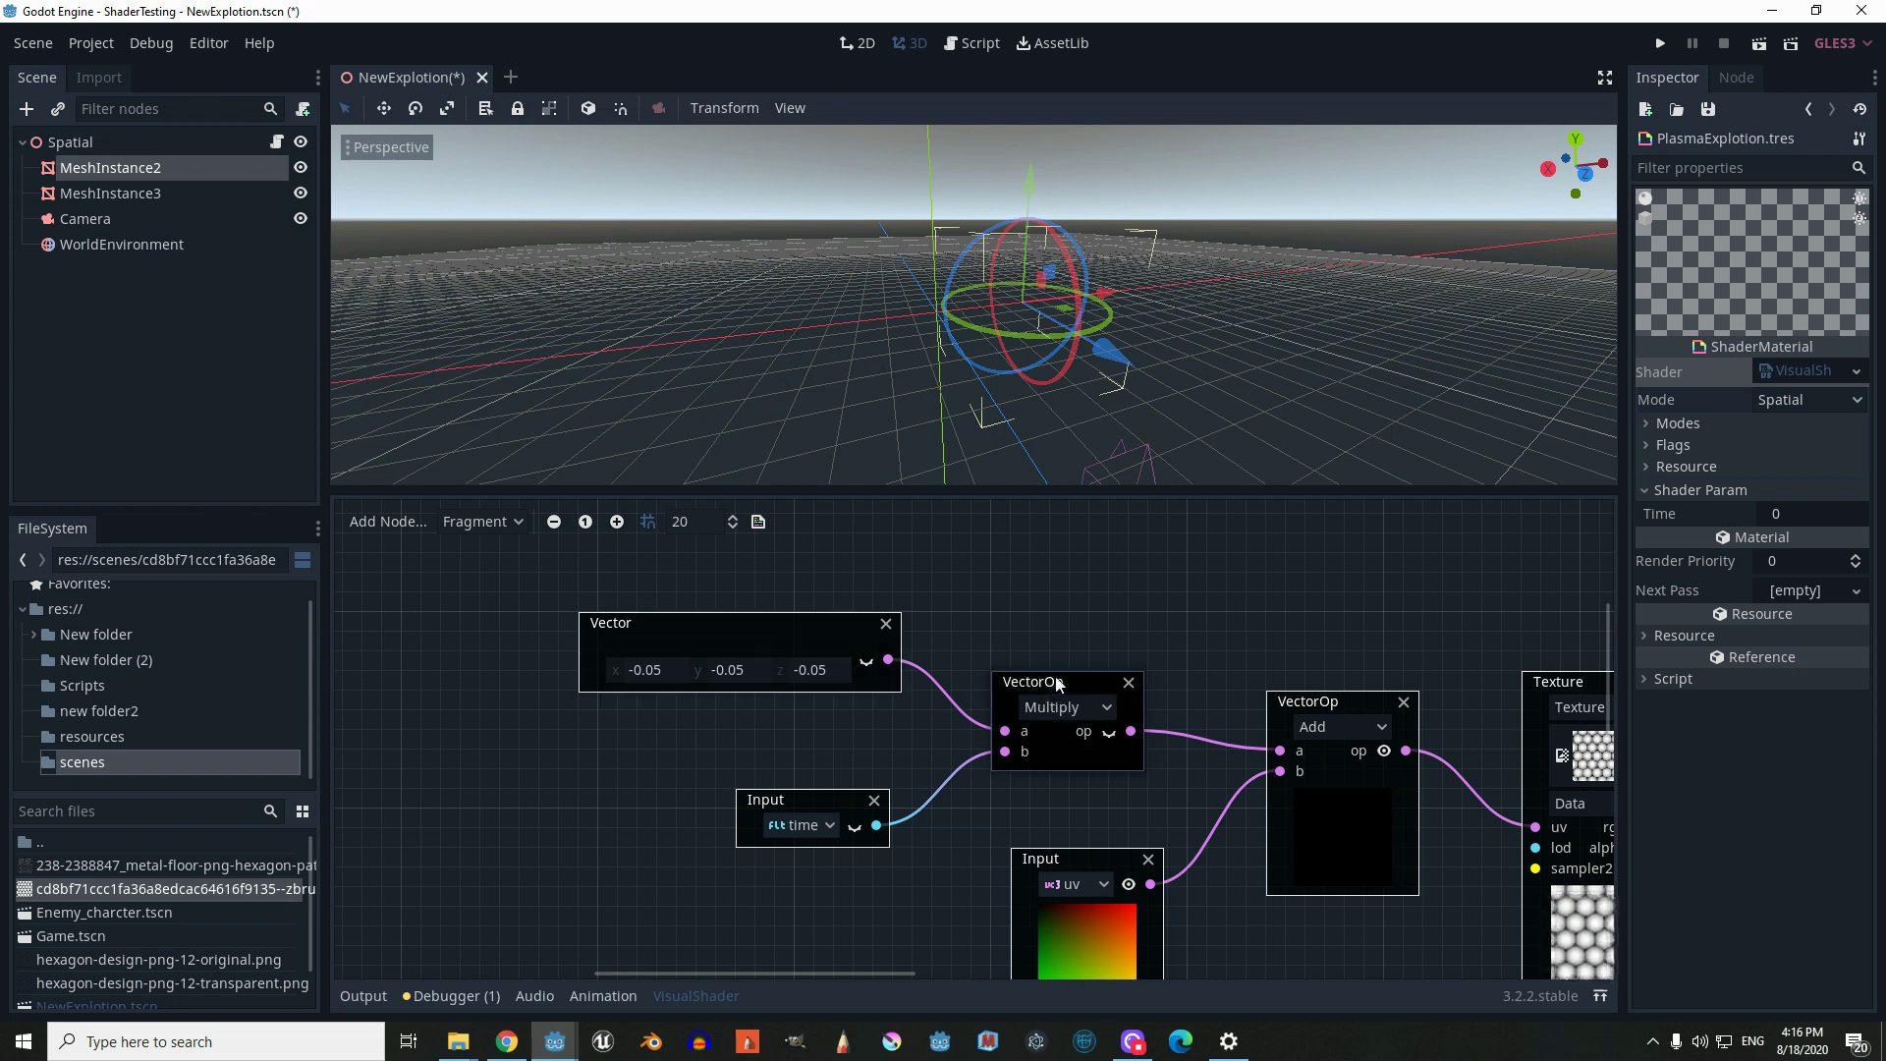
{"action": "mouse_move", "coordinate": [1067, 686]}
{"action": "left_mouse_down"}
{"action": "mouse_move", "coordinate": [1081, 676]}
{"action": "mouse_move", "coordinate": [1067, 686]}
{"action": "left_mouse_up"}
Add an Input time node from a 'tim' search, then delete the duplicate
{"action": "right_click", "coordinate": [823, 737]}
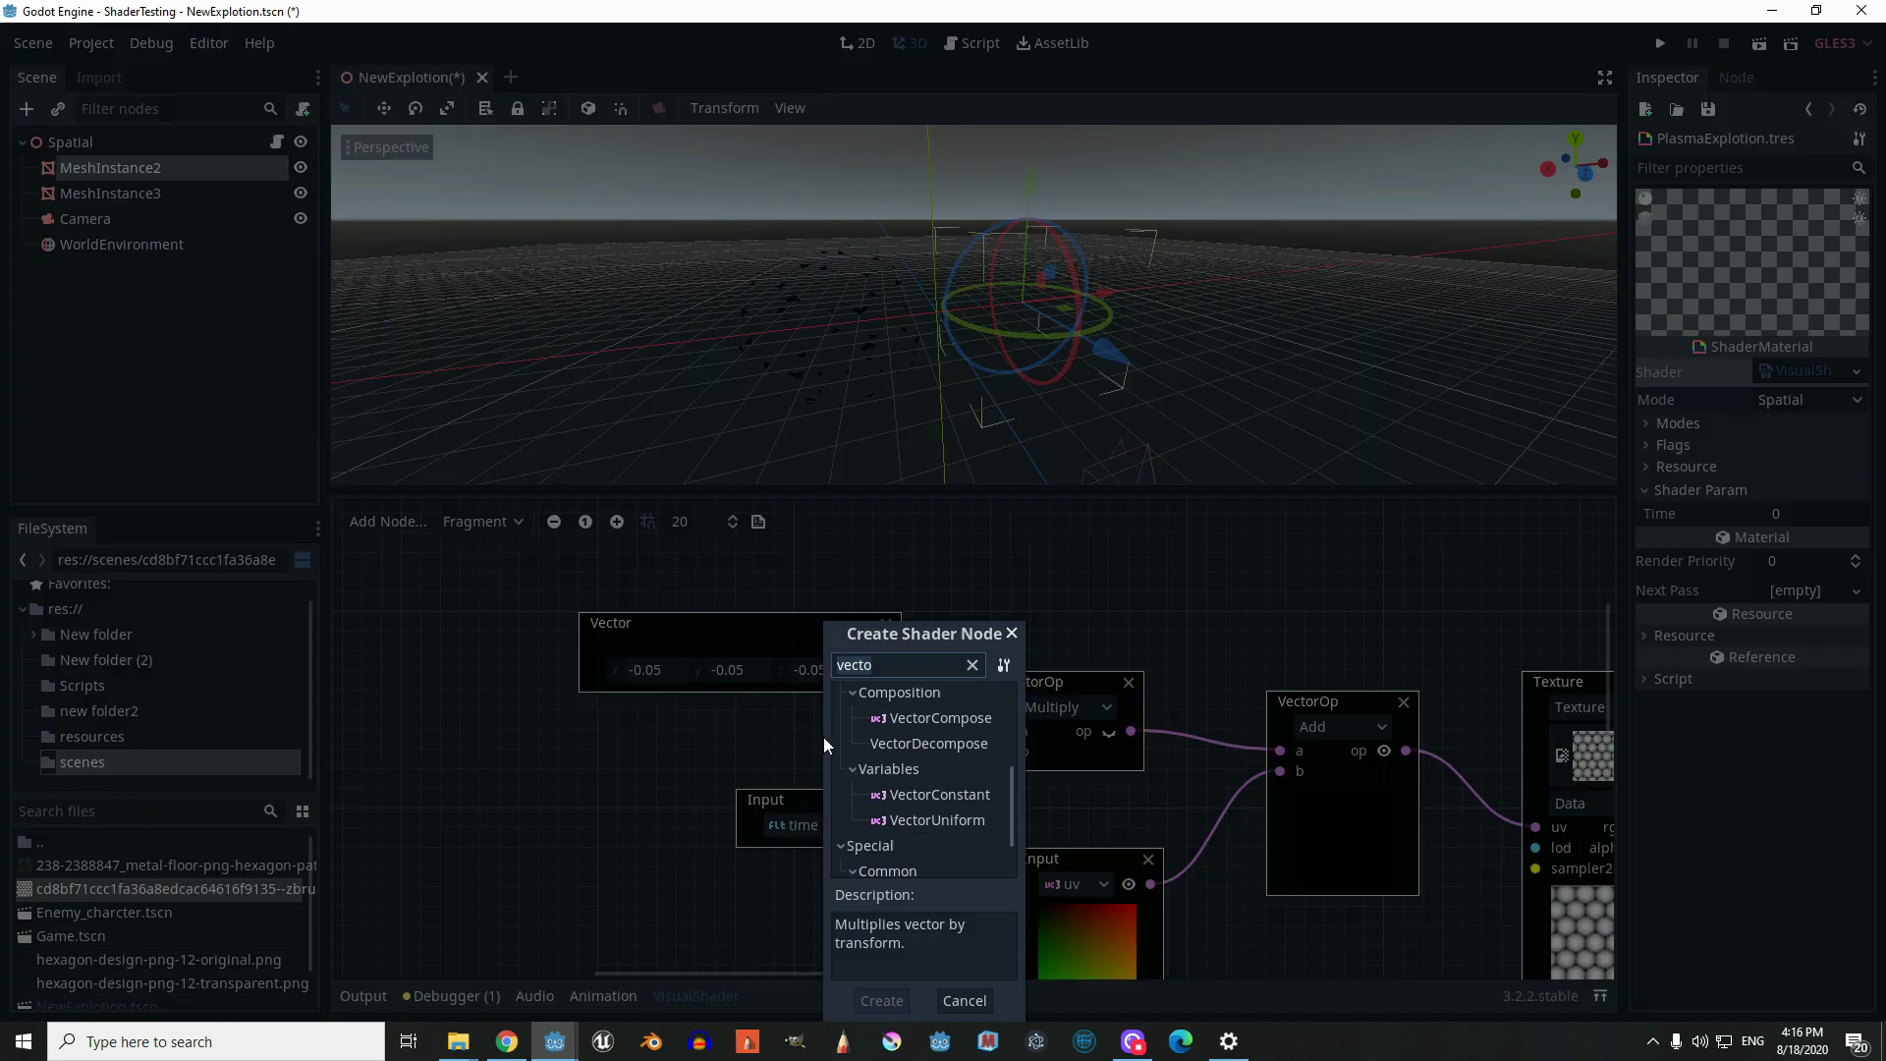
{"action": "key", "text": "BackSpace"}
{"action": "key", "text": "BackSpace"}
{"action": "key", "text": "BackSpace"}
{"action": "key", "text": "BackSpace"}
{"action": "key", "text": "BackSpace"}
{"action": "type", "text": "tim"}
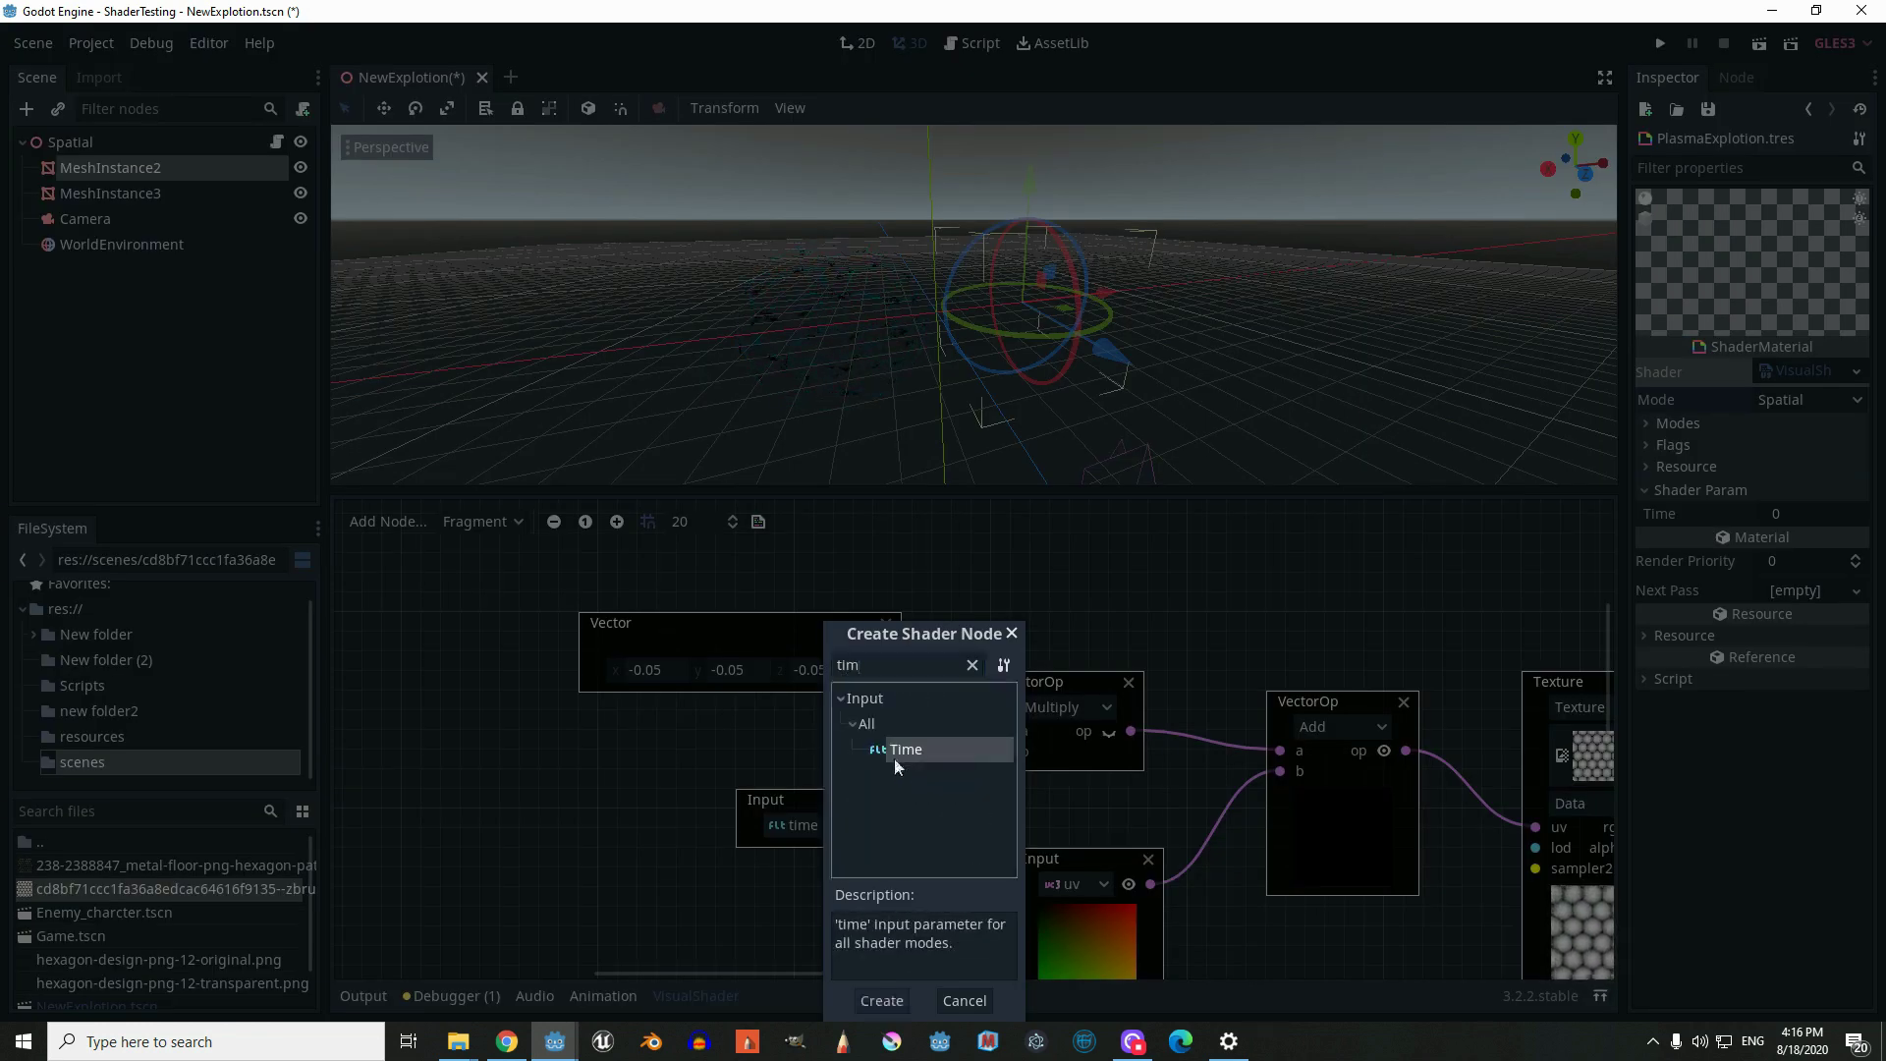
{"action": "double_click", "coordinate": [894, 752]}
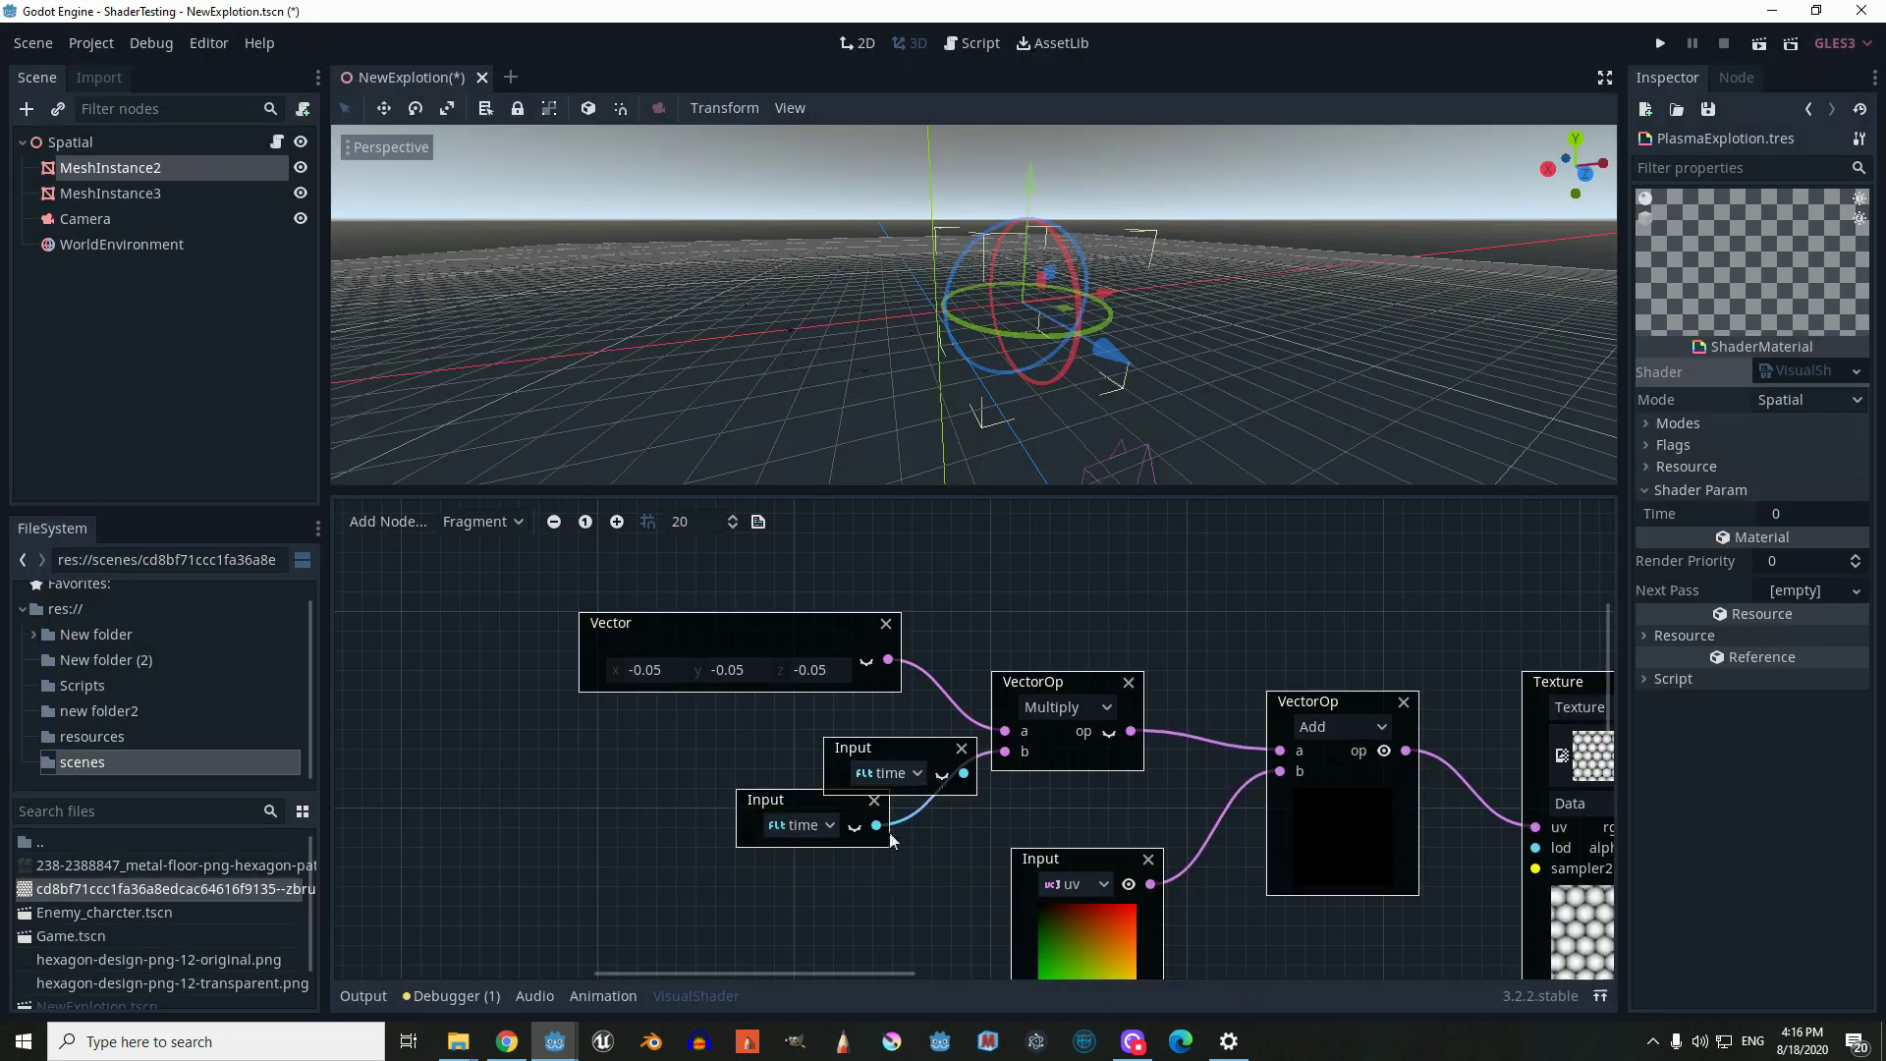
{"action": "left_click", "coordinate": [910, 740]}
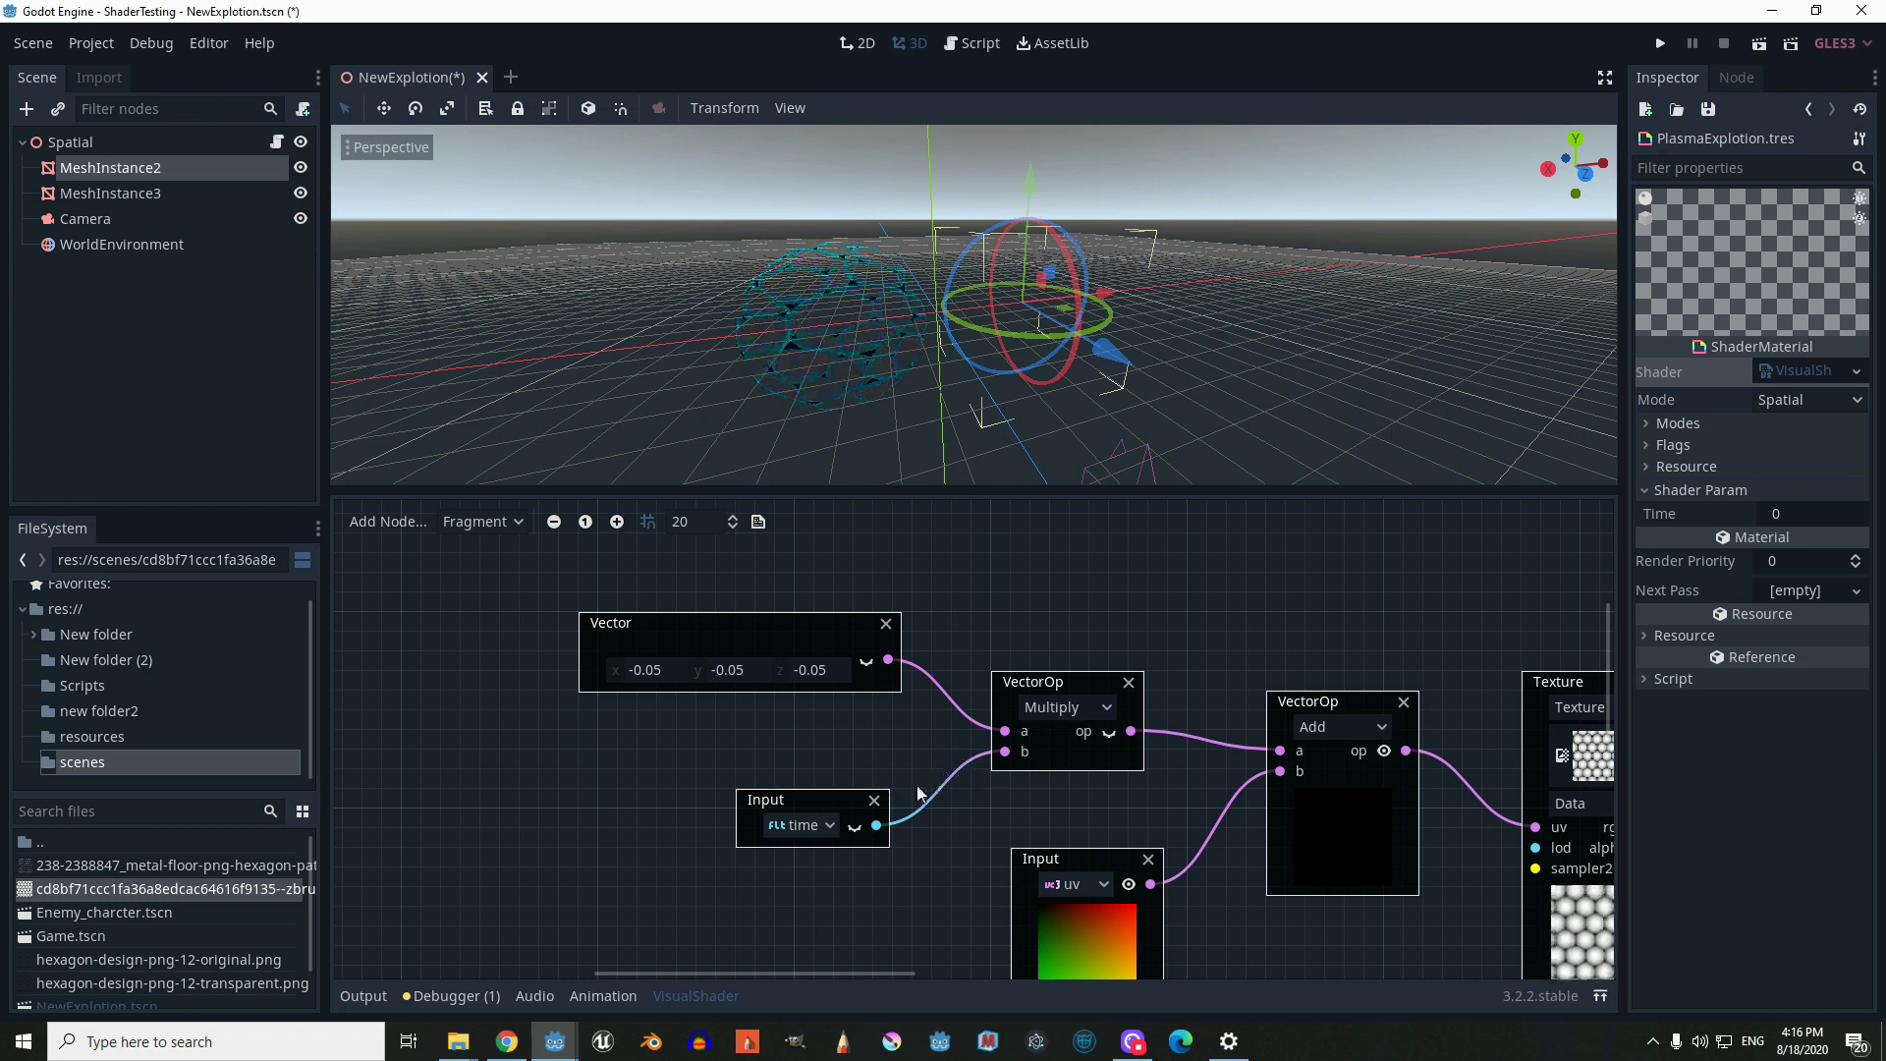
Align the Multiply and uv Input nodes ahead of the Texture node
{"action": "middle_click_drag", "start_coordinate": [1105, 770], "coordinate": [1022, 769]}
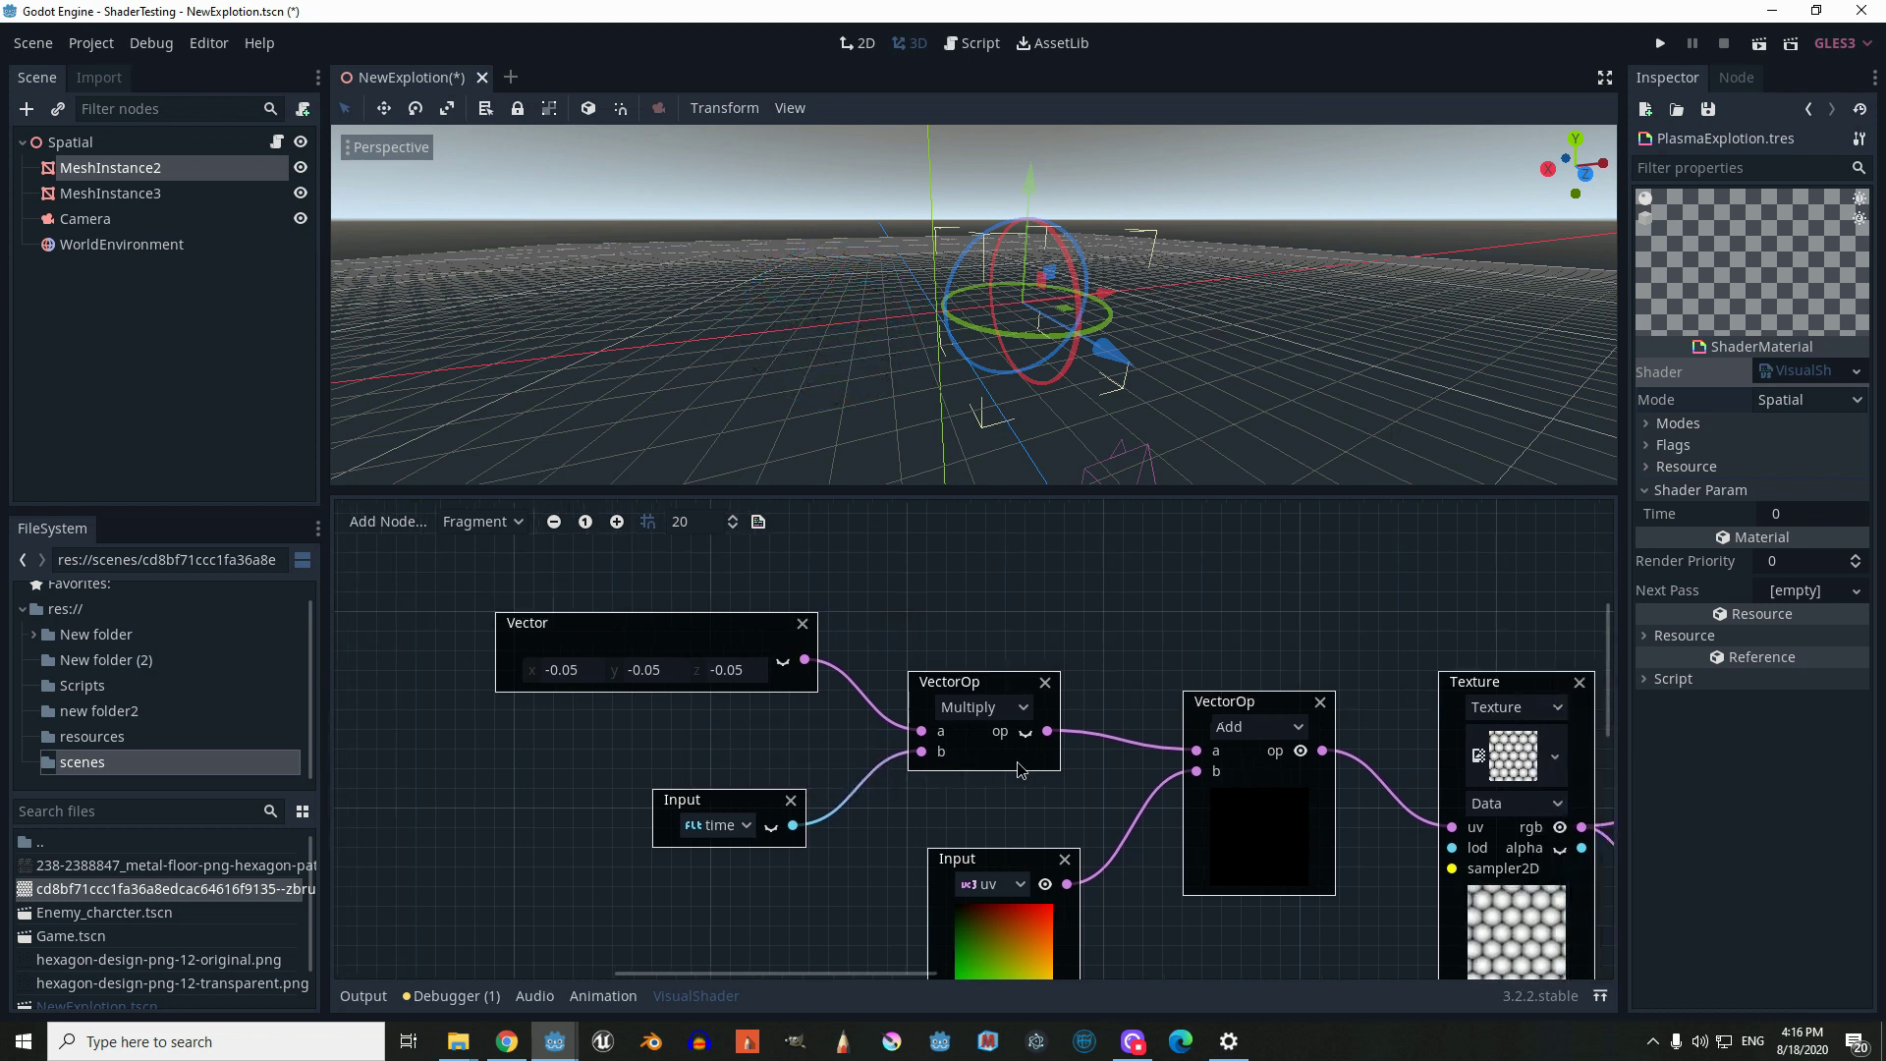
{"action": "left_click_drag", "start_coordinate": [985, 681], "coordinate": [1004, 678]}
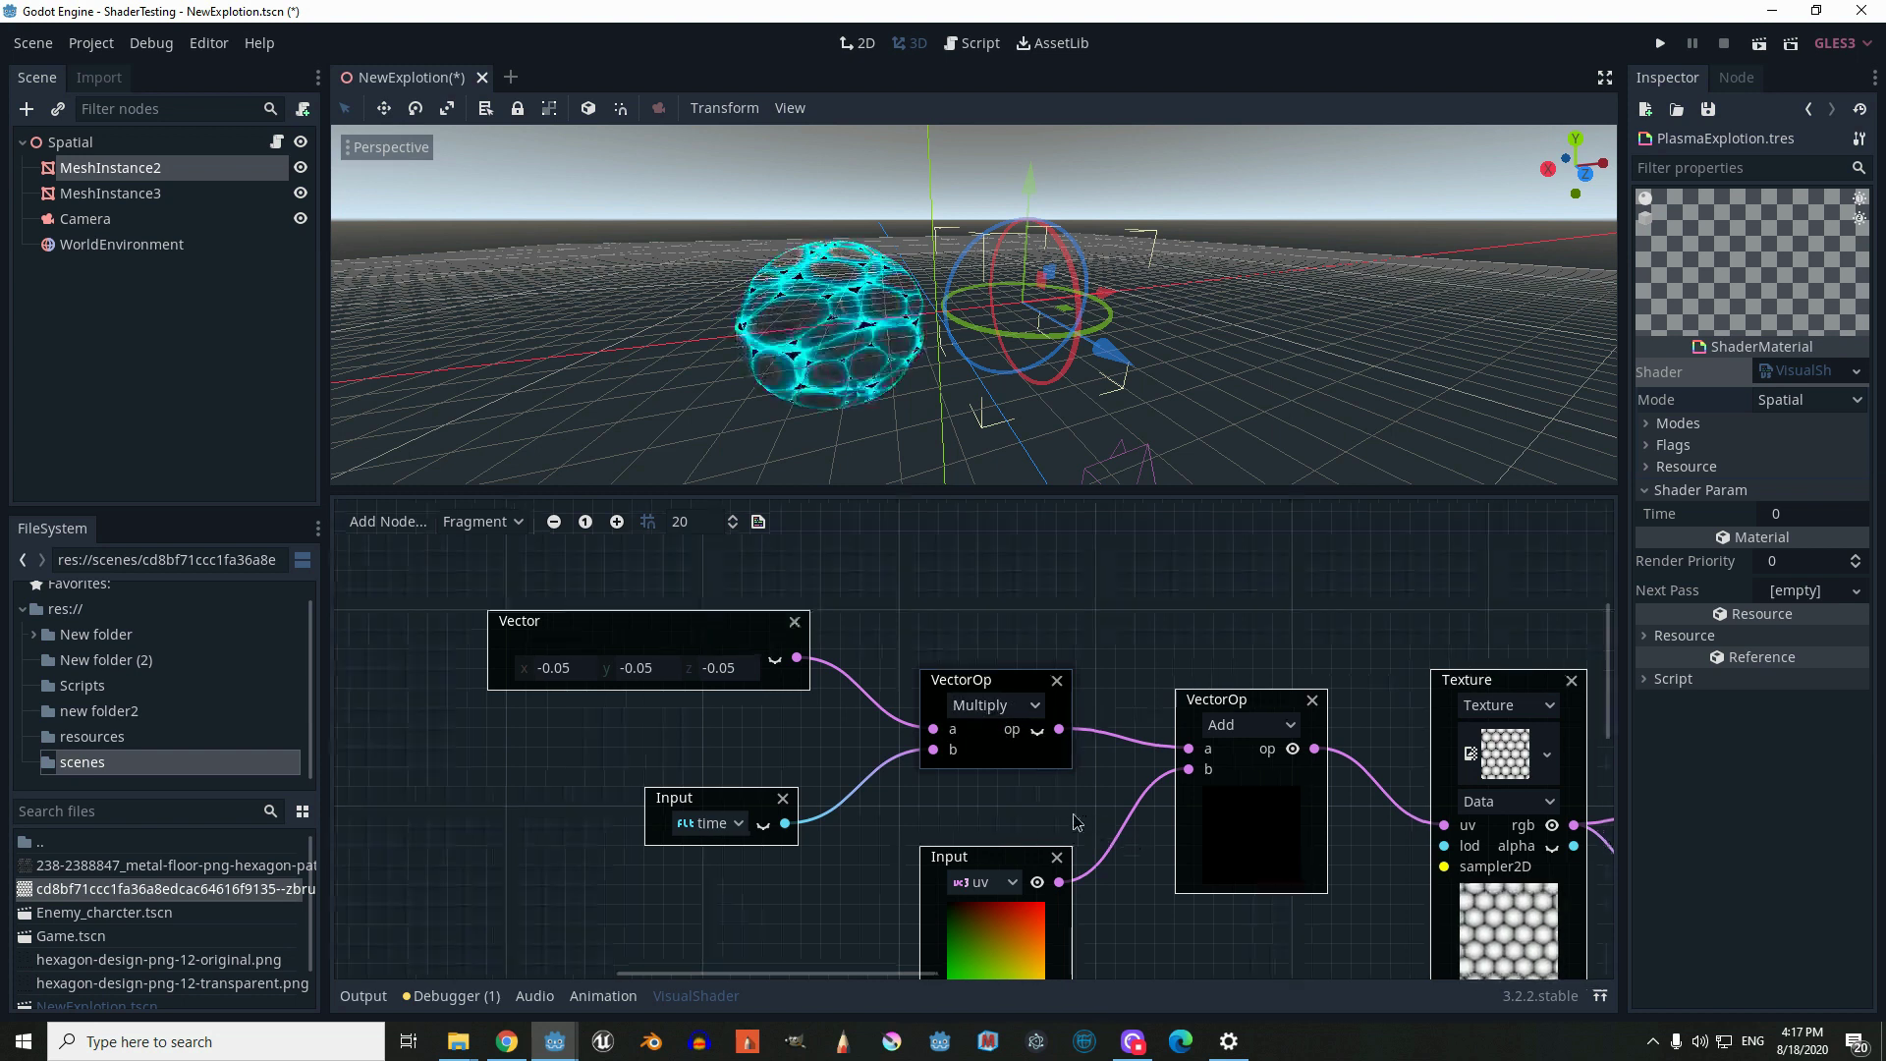
{"action": "middle_click_drag", "start_coordinate": [1084, 805], "coordinate": [916, 759]}
{"action": "left_click_drag", "start_coordinate": [822, 787], "coordinate": [817, 769]}
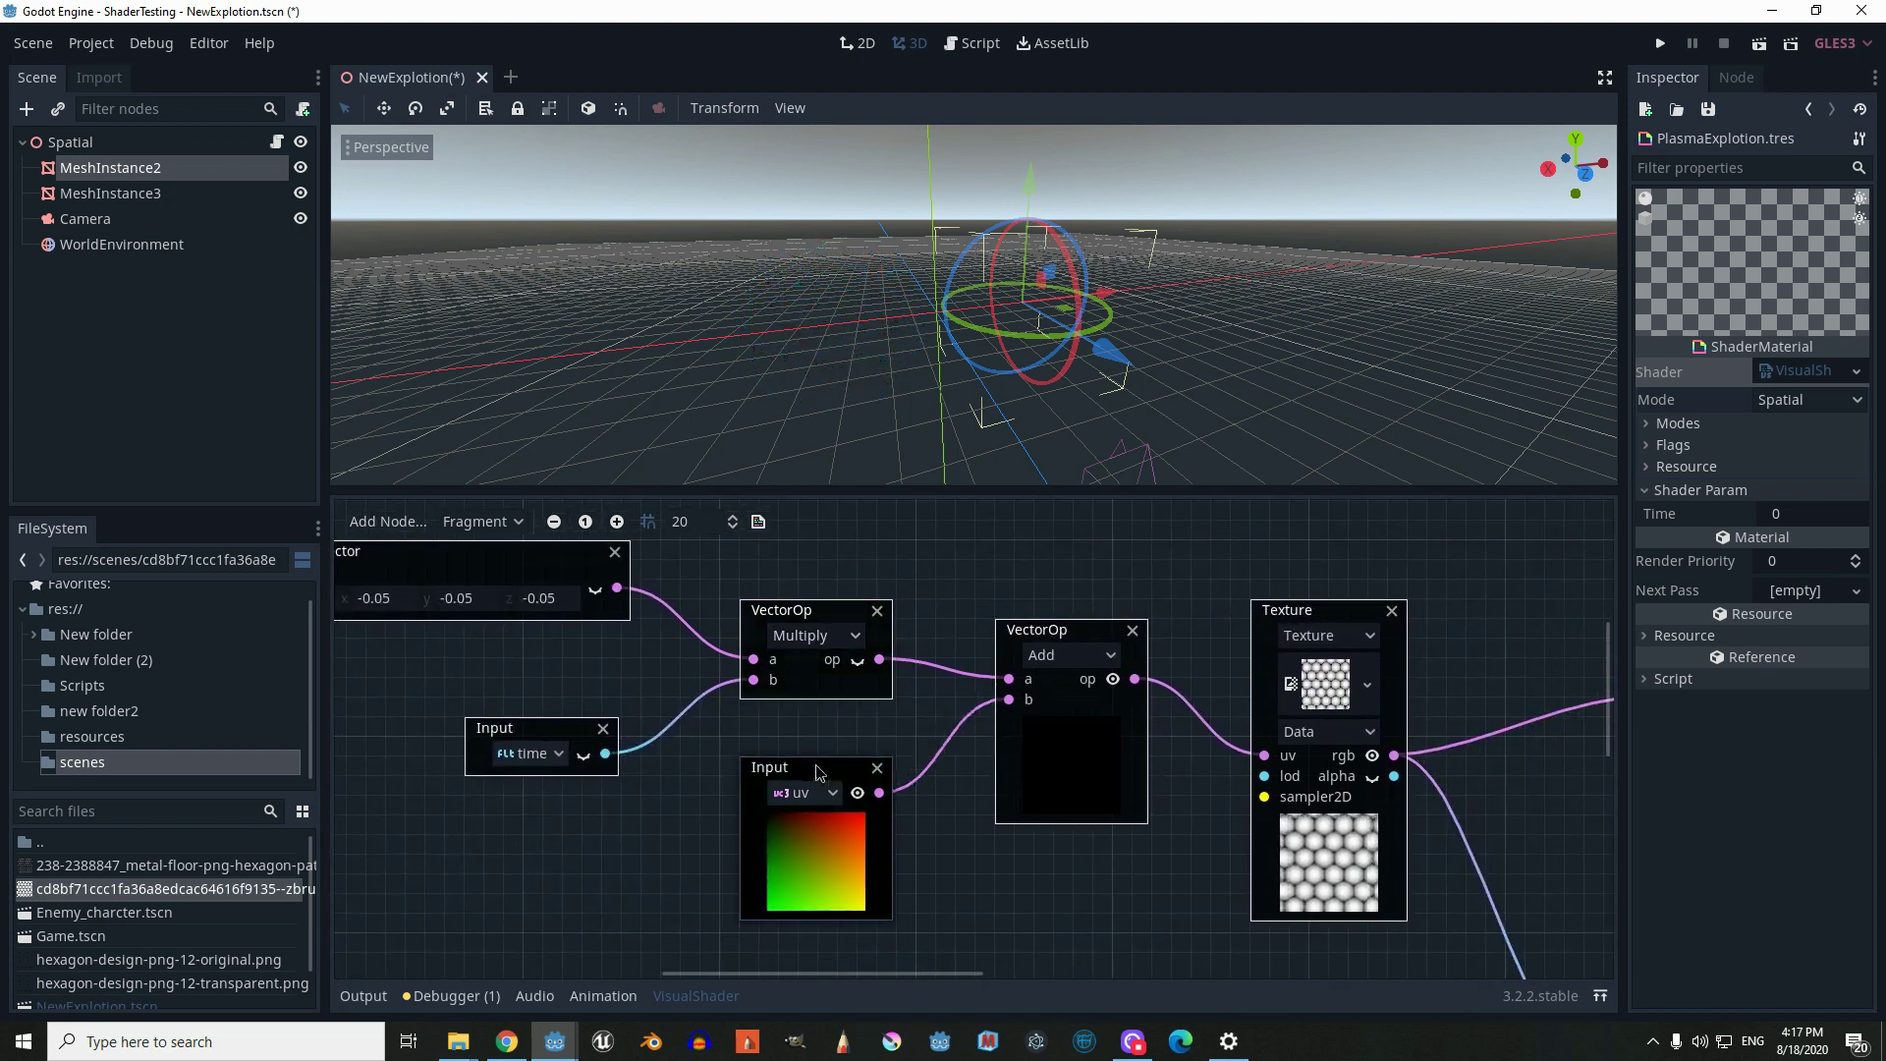
Add a UV Input node from a 'uv' search, then delete the spare node
{"action": "right_click", "coordinate": [943, 853]}
{"action": "type", "text": "tim"}
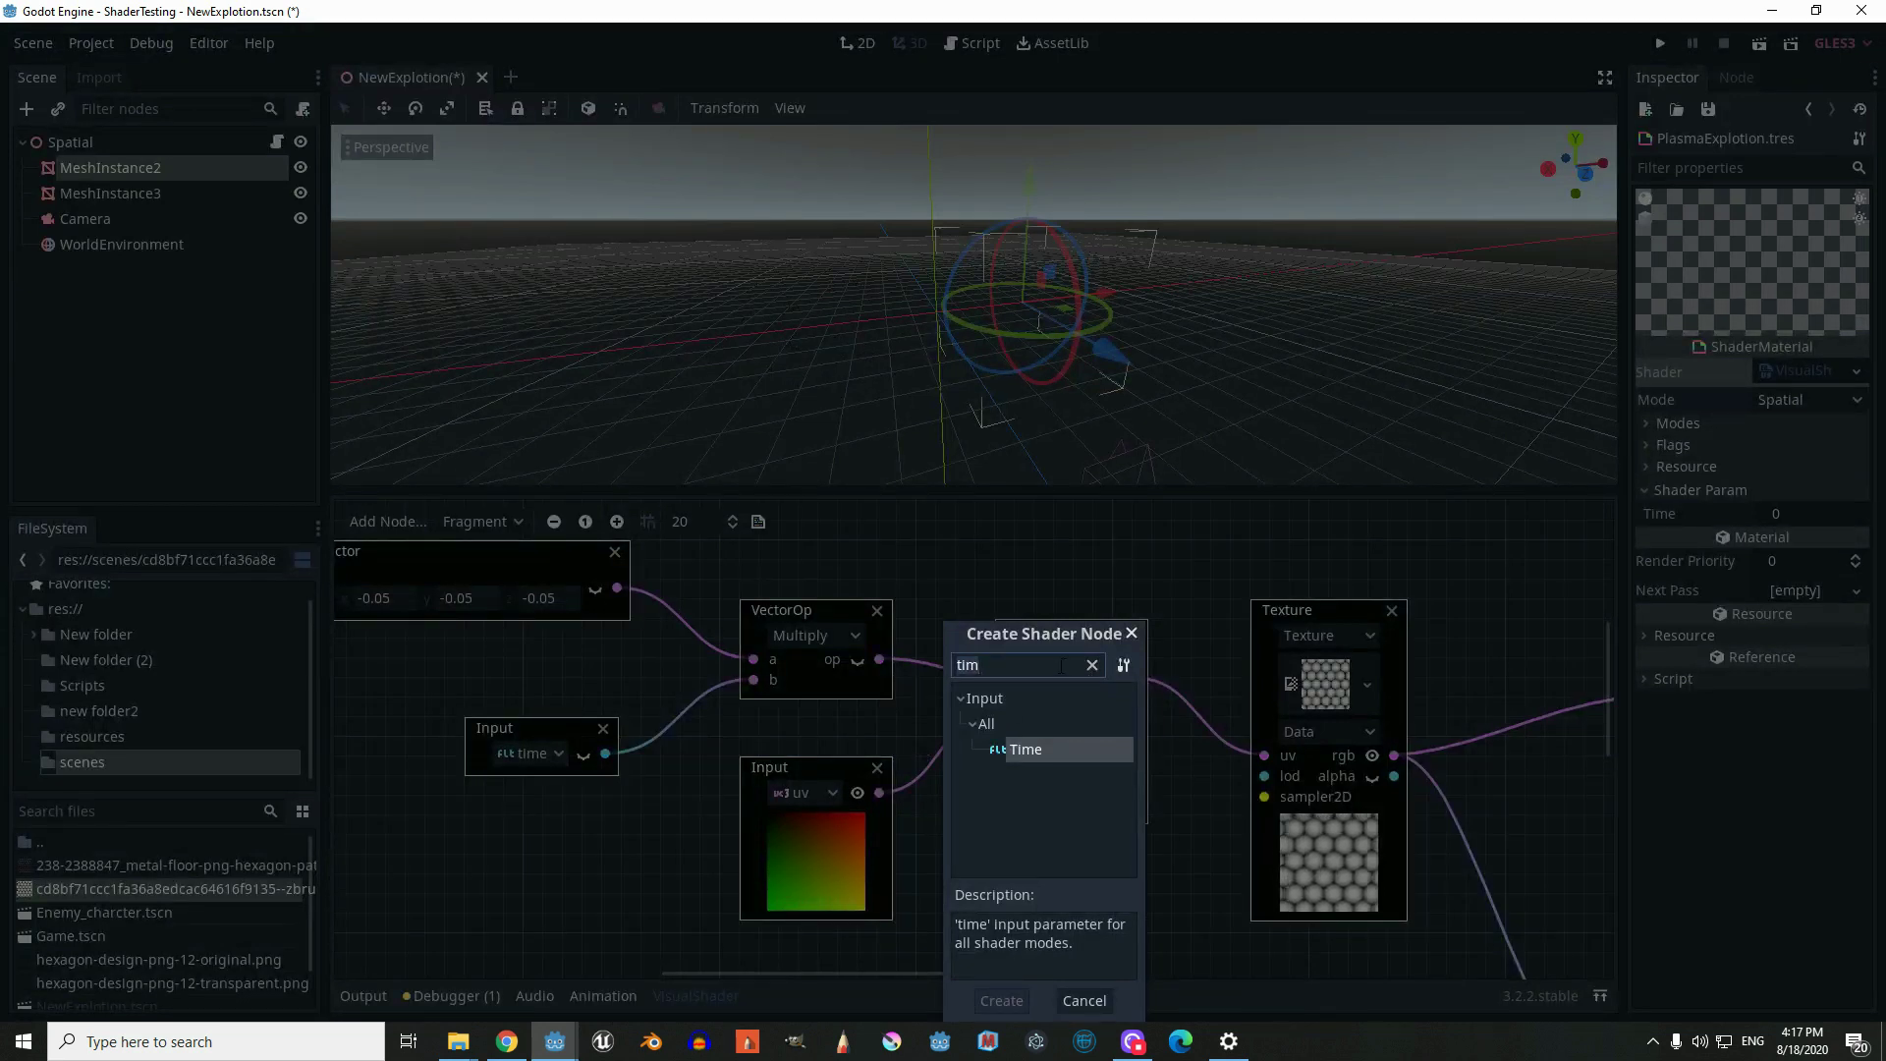
{"action": "key", "text": "BackSpace"}
{"action": "key", "text": "BackSpace"}
{"action": "key", "text": "BackSpace"}
{"action": "type", "text": "uv"}
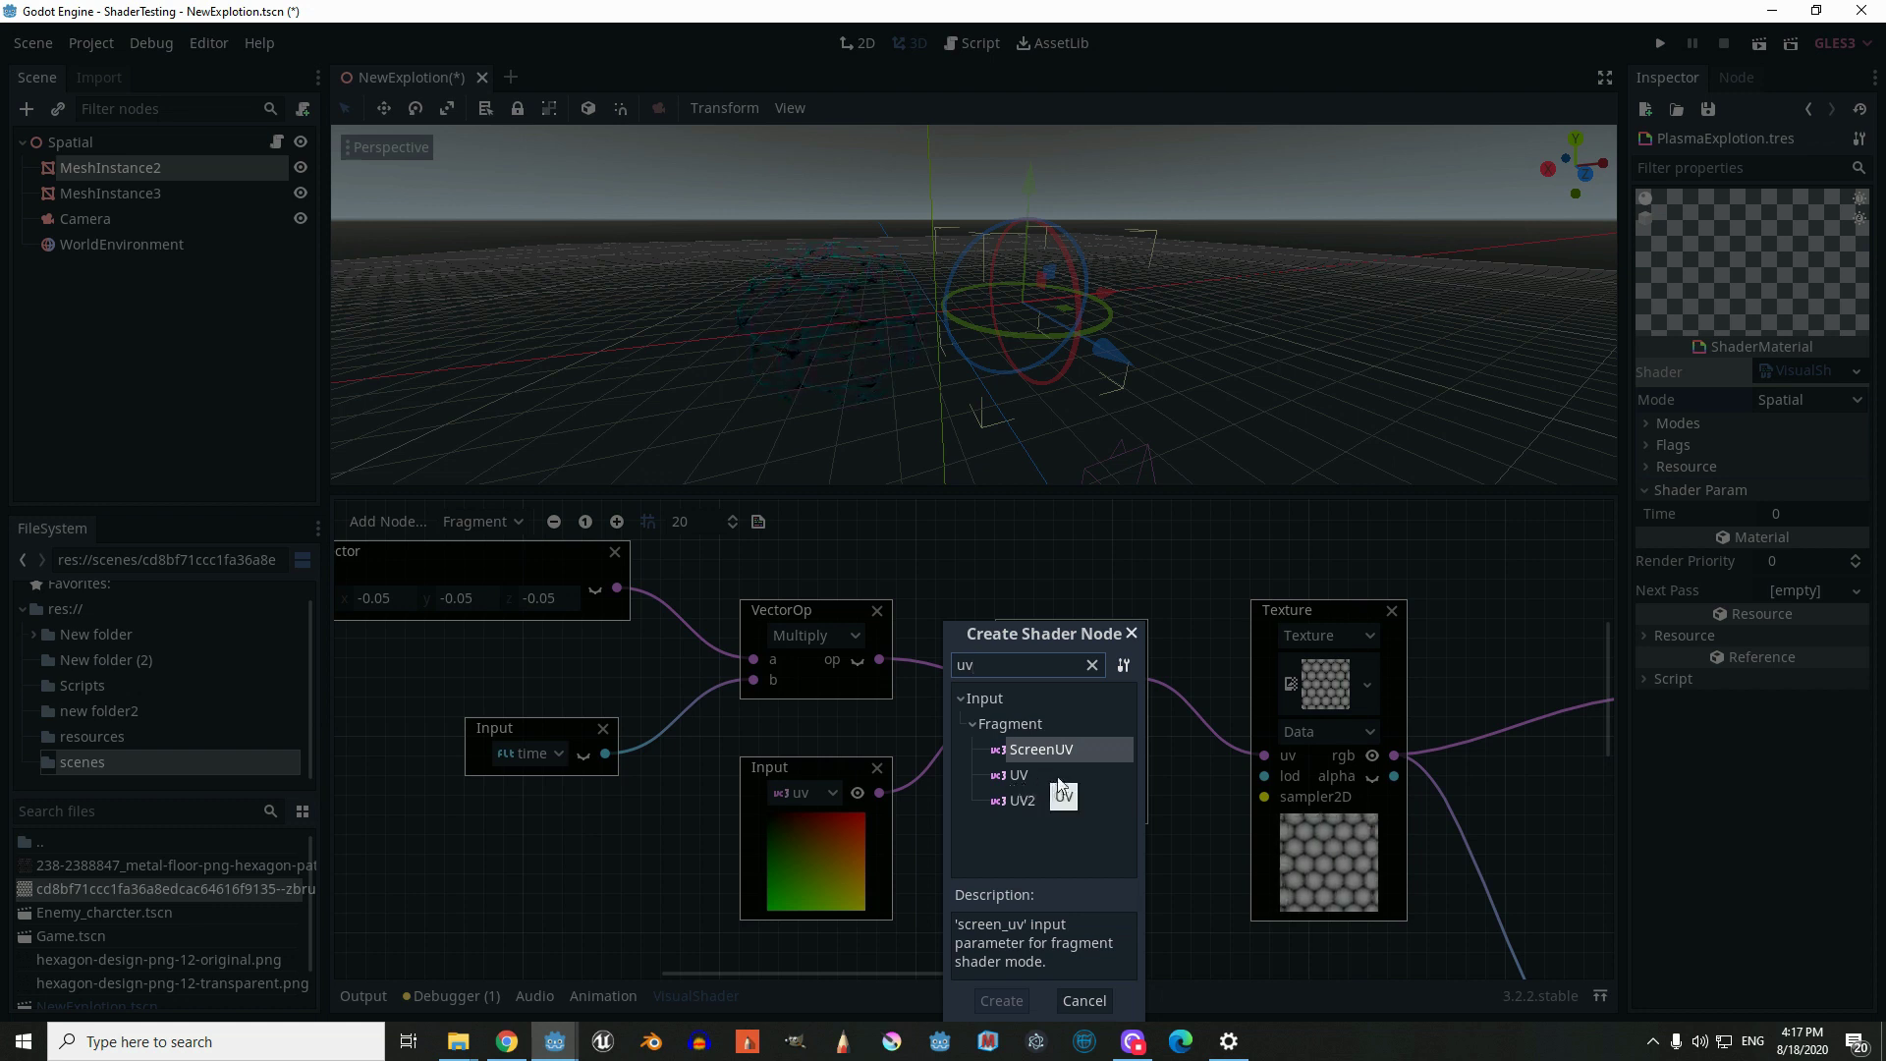
{"action": "left_click", "coordinate": [1093, 776]}
{"action": "double_click", "coordinate": [1093, 775]}
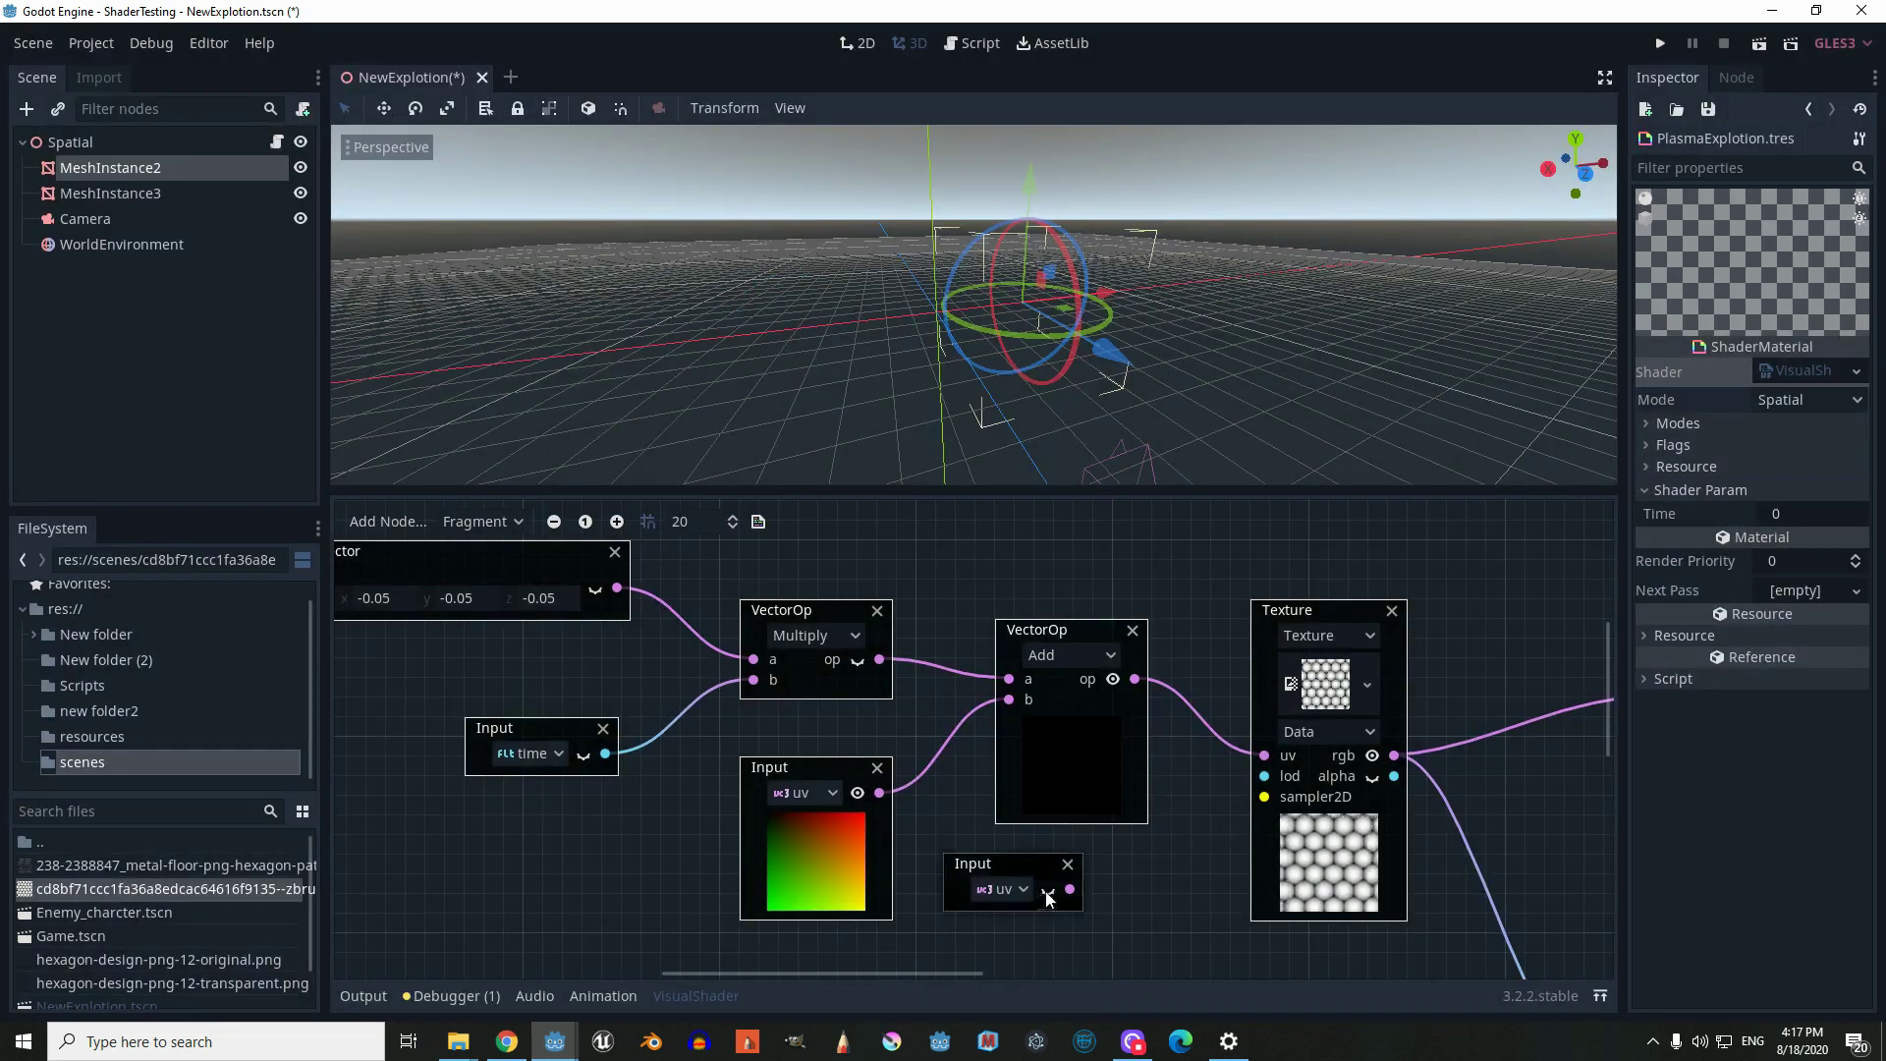
{"action": "left_click", "coordinate": [1082, 864]}
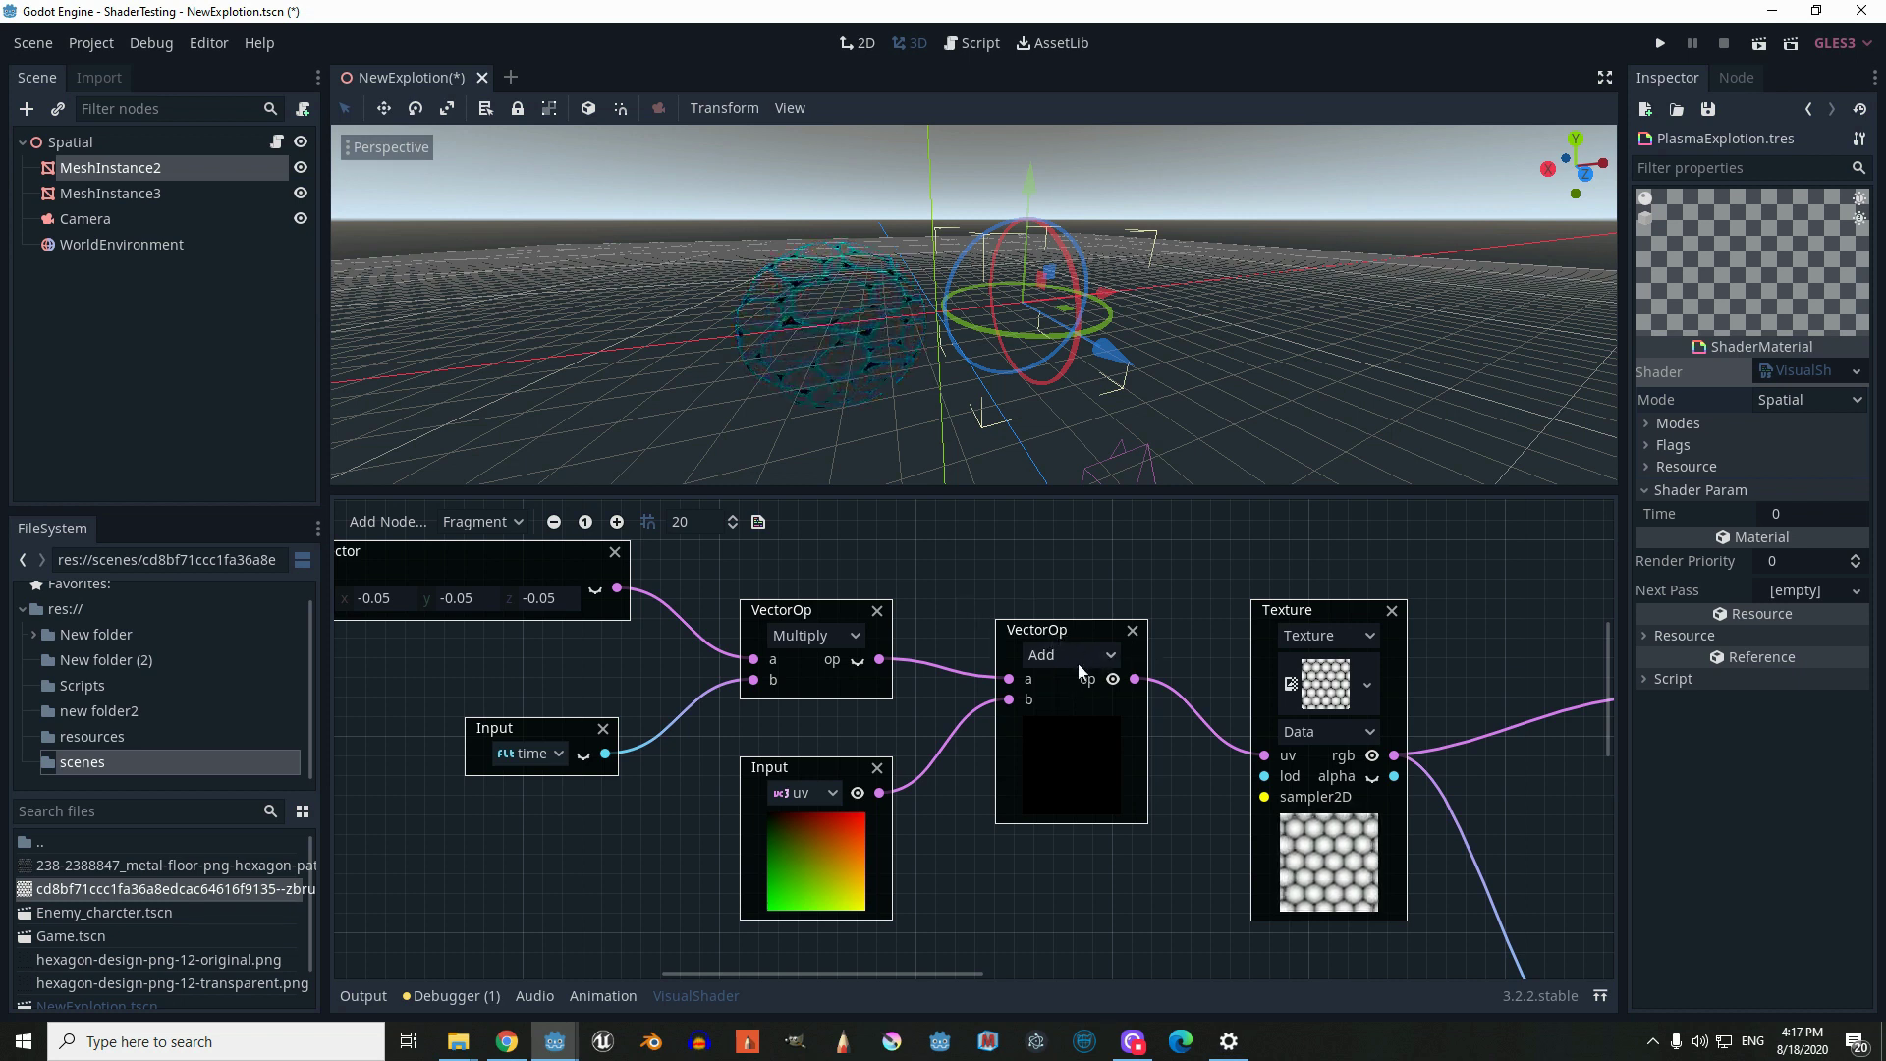
Align the Add and uv Input nodes and nudge the hexagon Texture node toward the gradient Texture node
{"action": "left_click_drag", "start_coordinate": [1071, 644], "coordinate": [1071, 624]}
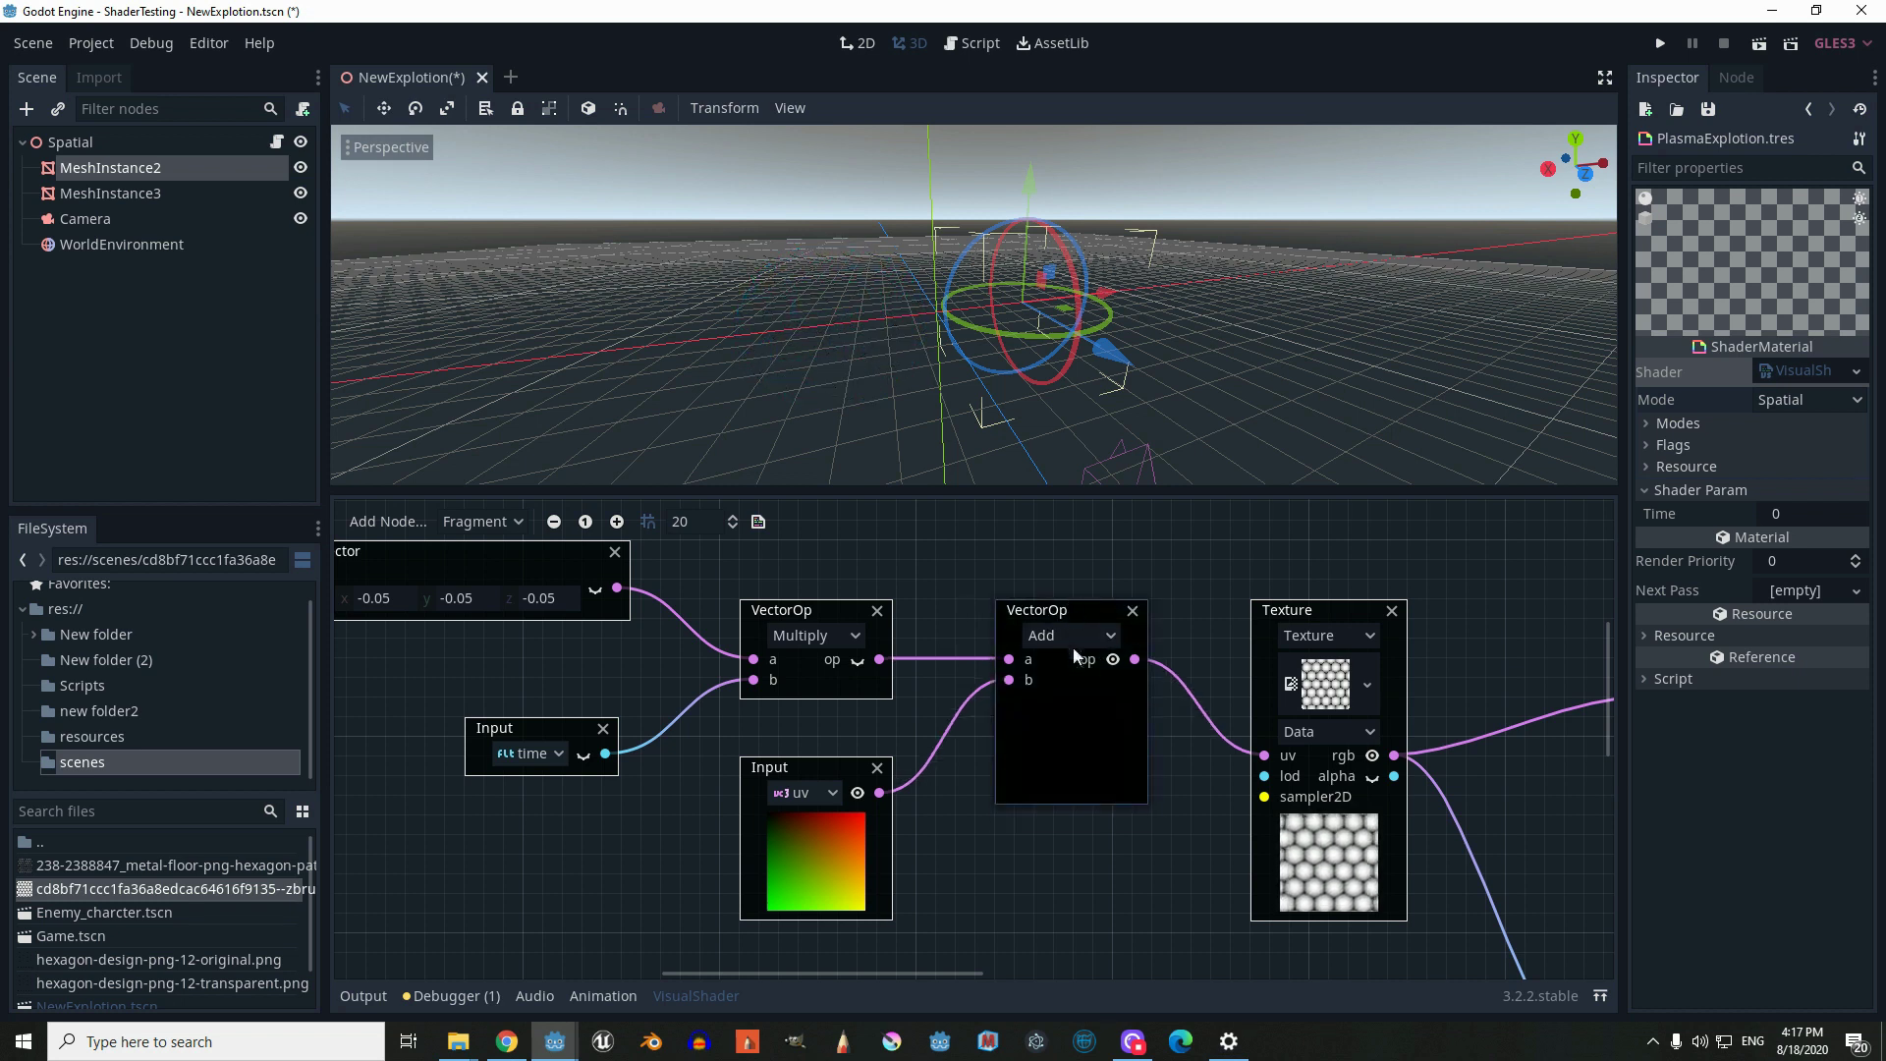
{"action": "left_click_drag", "start_coordinate": [838, 779], "coordinate": [858, 759]}
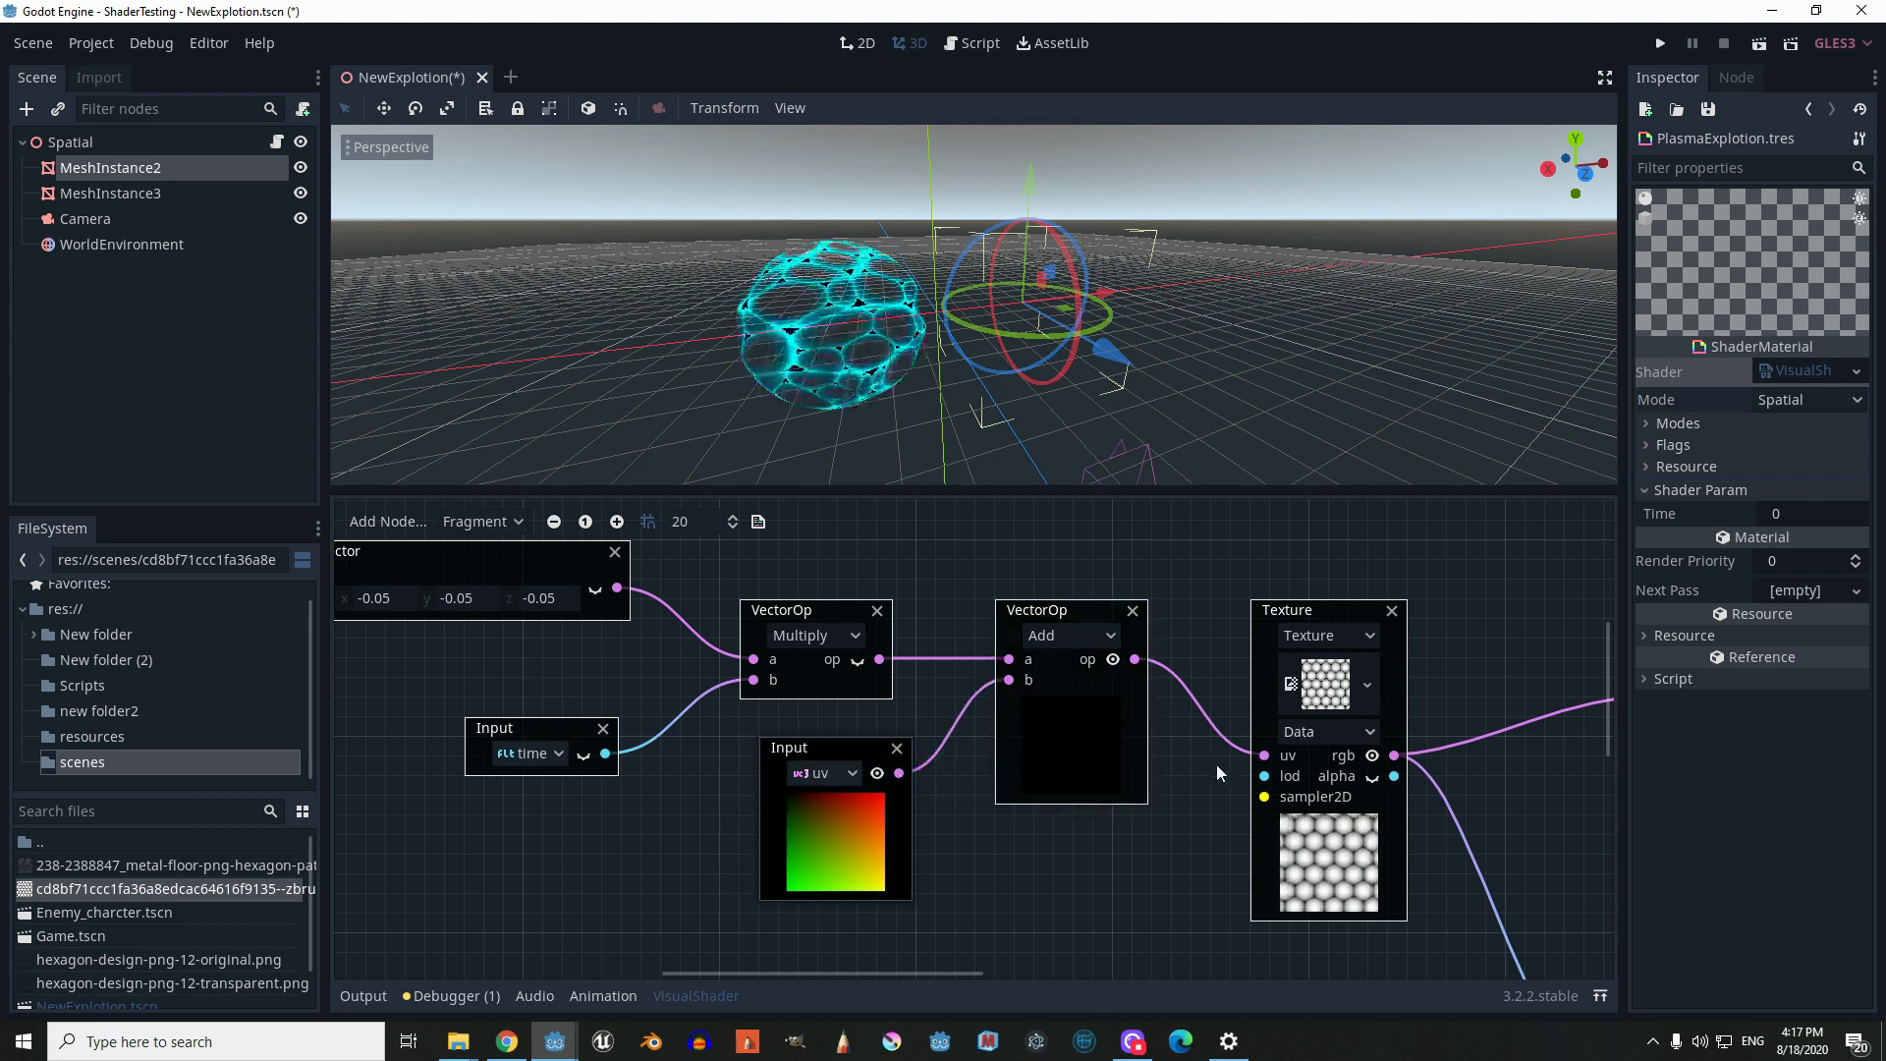
{"action": "middle_click_drag", "start_coordinate": [1216, 765], "coordinate": [1101, 745]}
{"action": "middle_click_drag", "start_coordinate": [1299, 655], "coordinate": [1192, 638]}
{"action": "left_click_drag", "start_coordinate": [1095, 592], "coordinate": [1090, 572]}
{"action": "middle_click_drag", "start_coordinate": [1091, 572], "coordinate": [973, 629]}
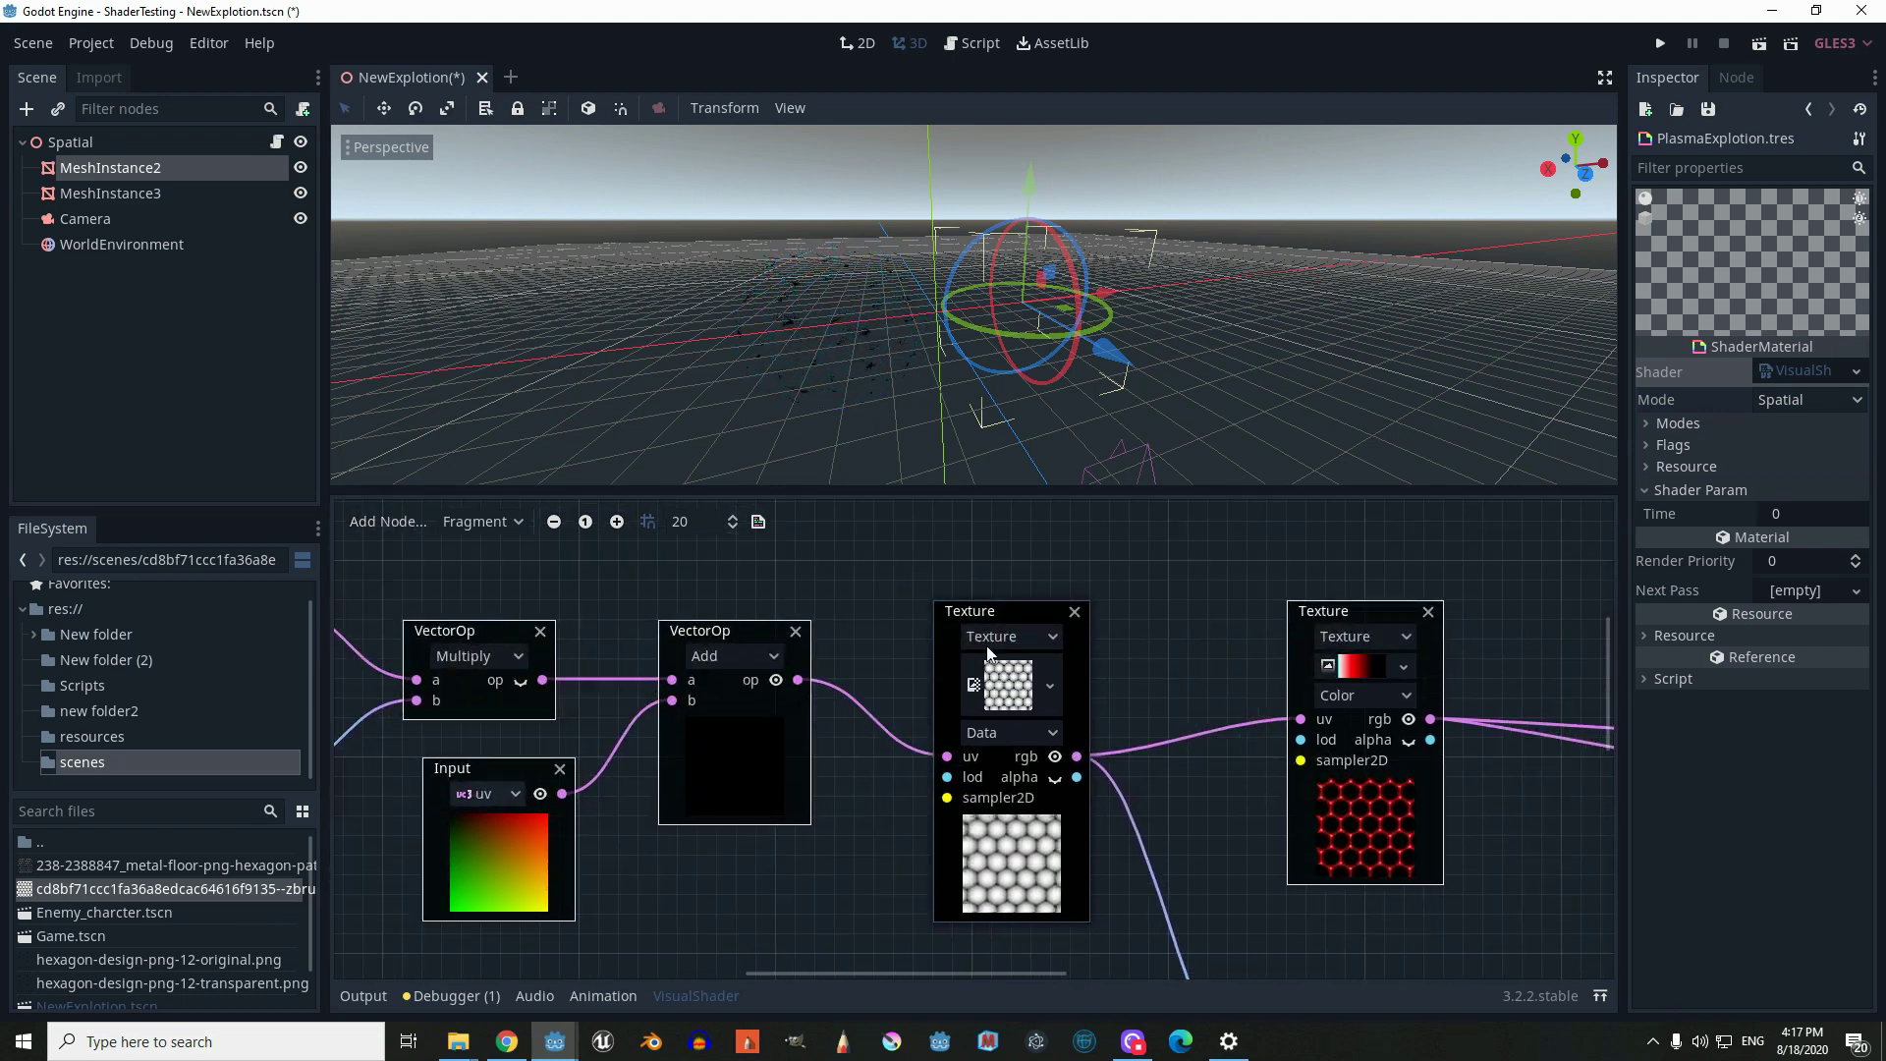
Add an empty Texture node from a 'tex' search, placed above the hexagon and gradient textures
{"action": "right_click", "coordinate": [1173, 651]}
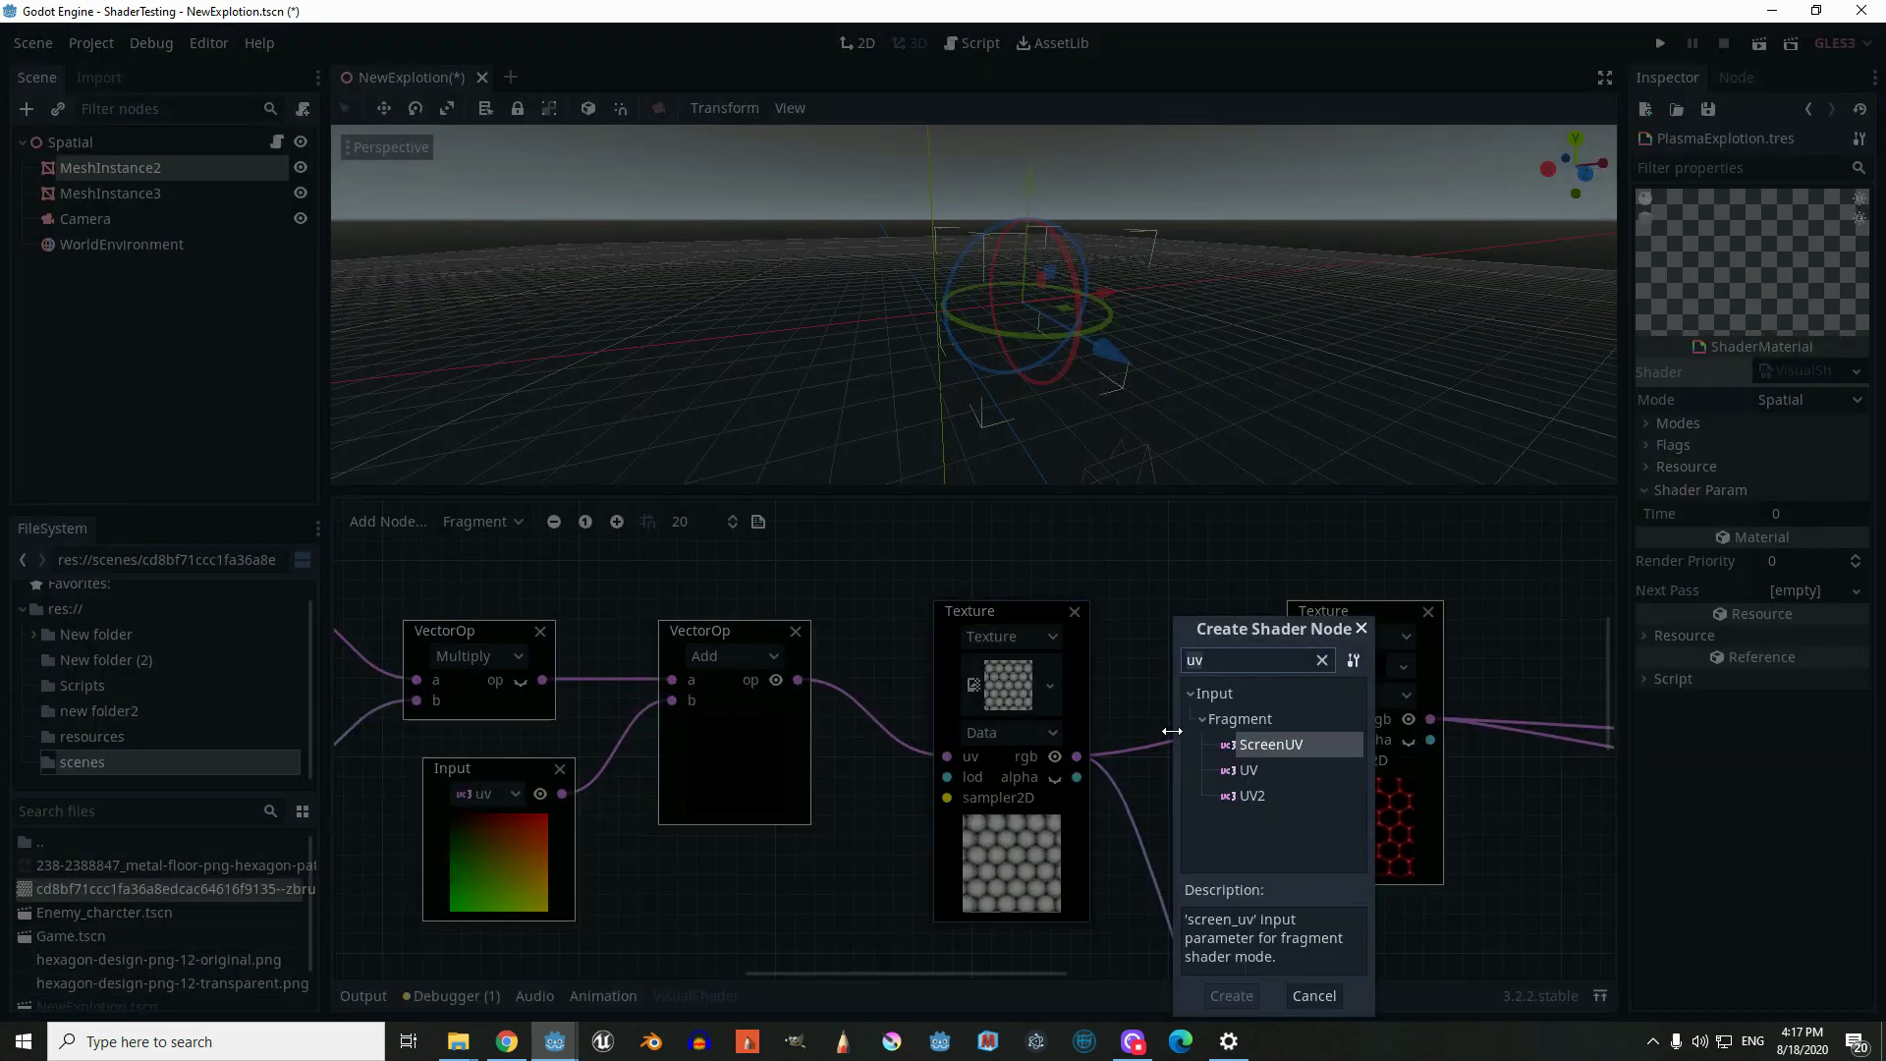
{"action": "type", "text": "text"}
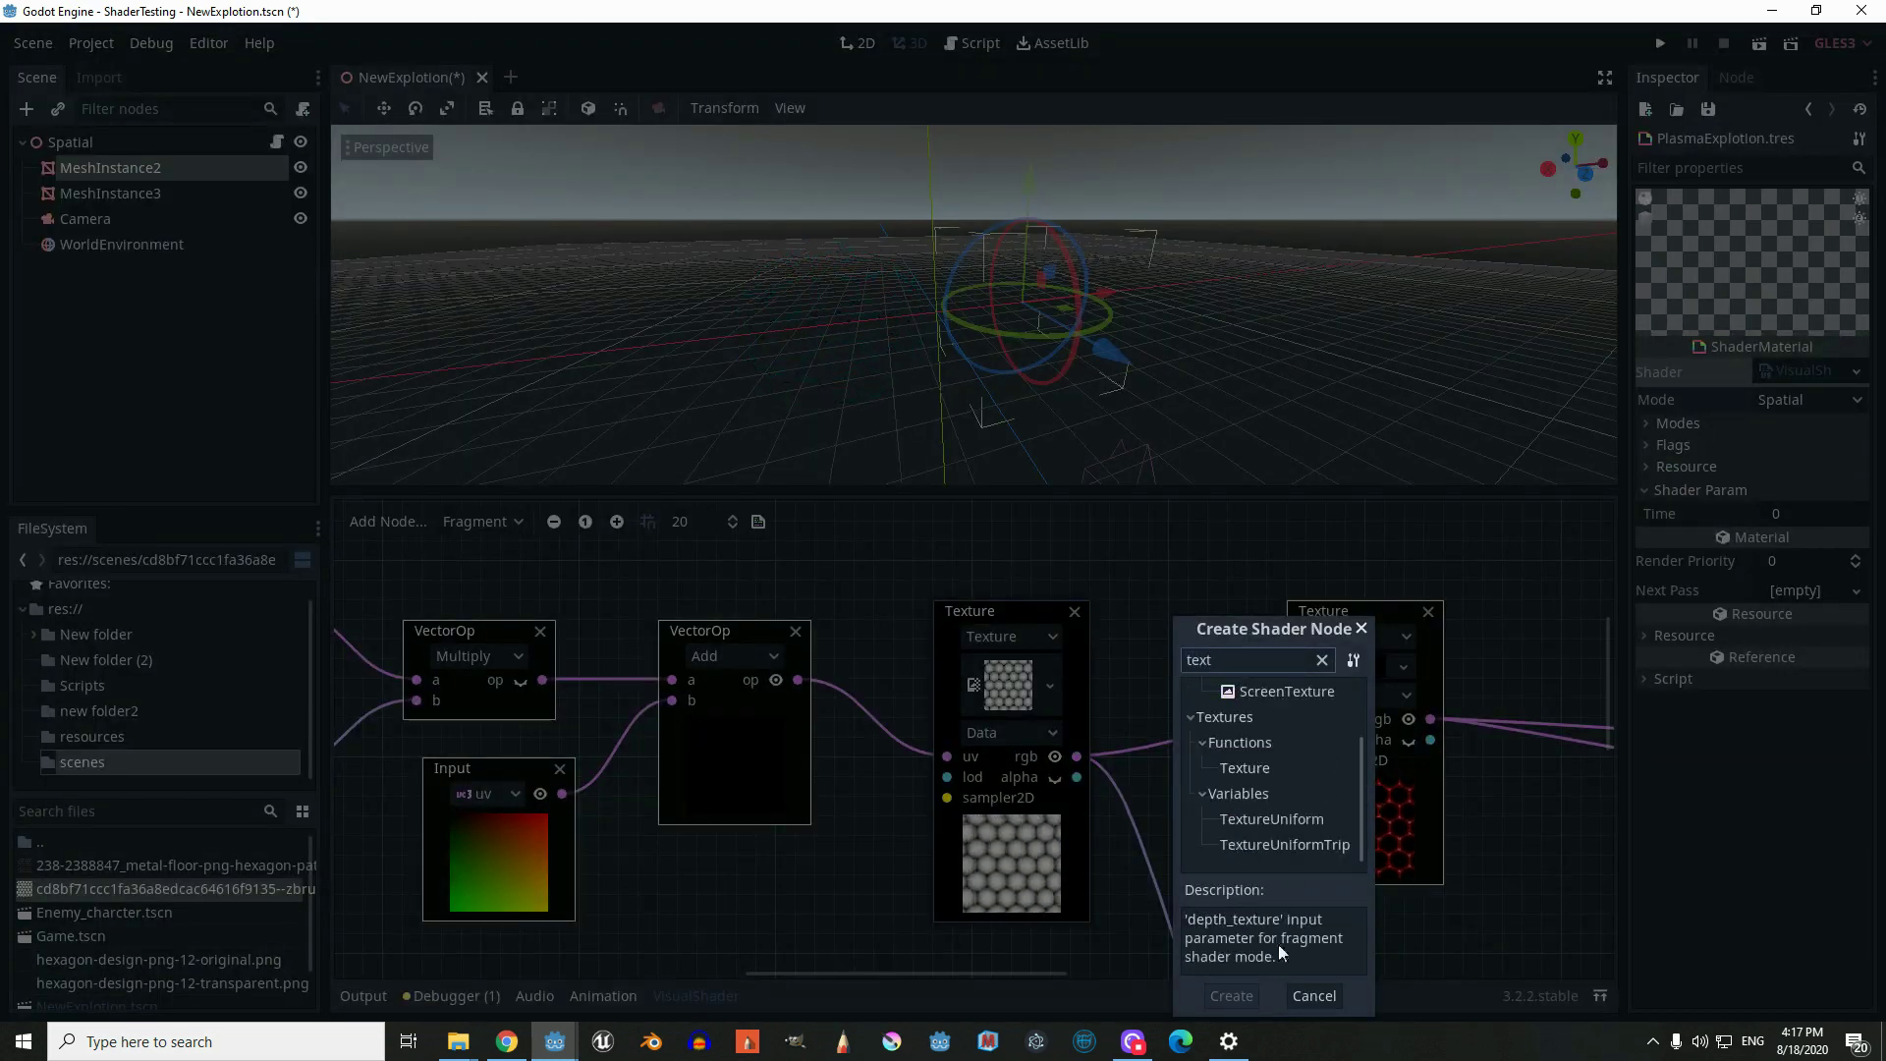
{"action": "double_click", "coordinate": [1244, 768]}
{"action": "left_click_drag", "start_coordinate": [1221, 656], "coordinate": [1157, 528]}
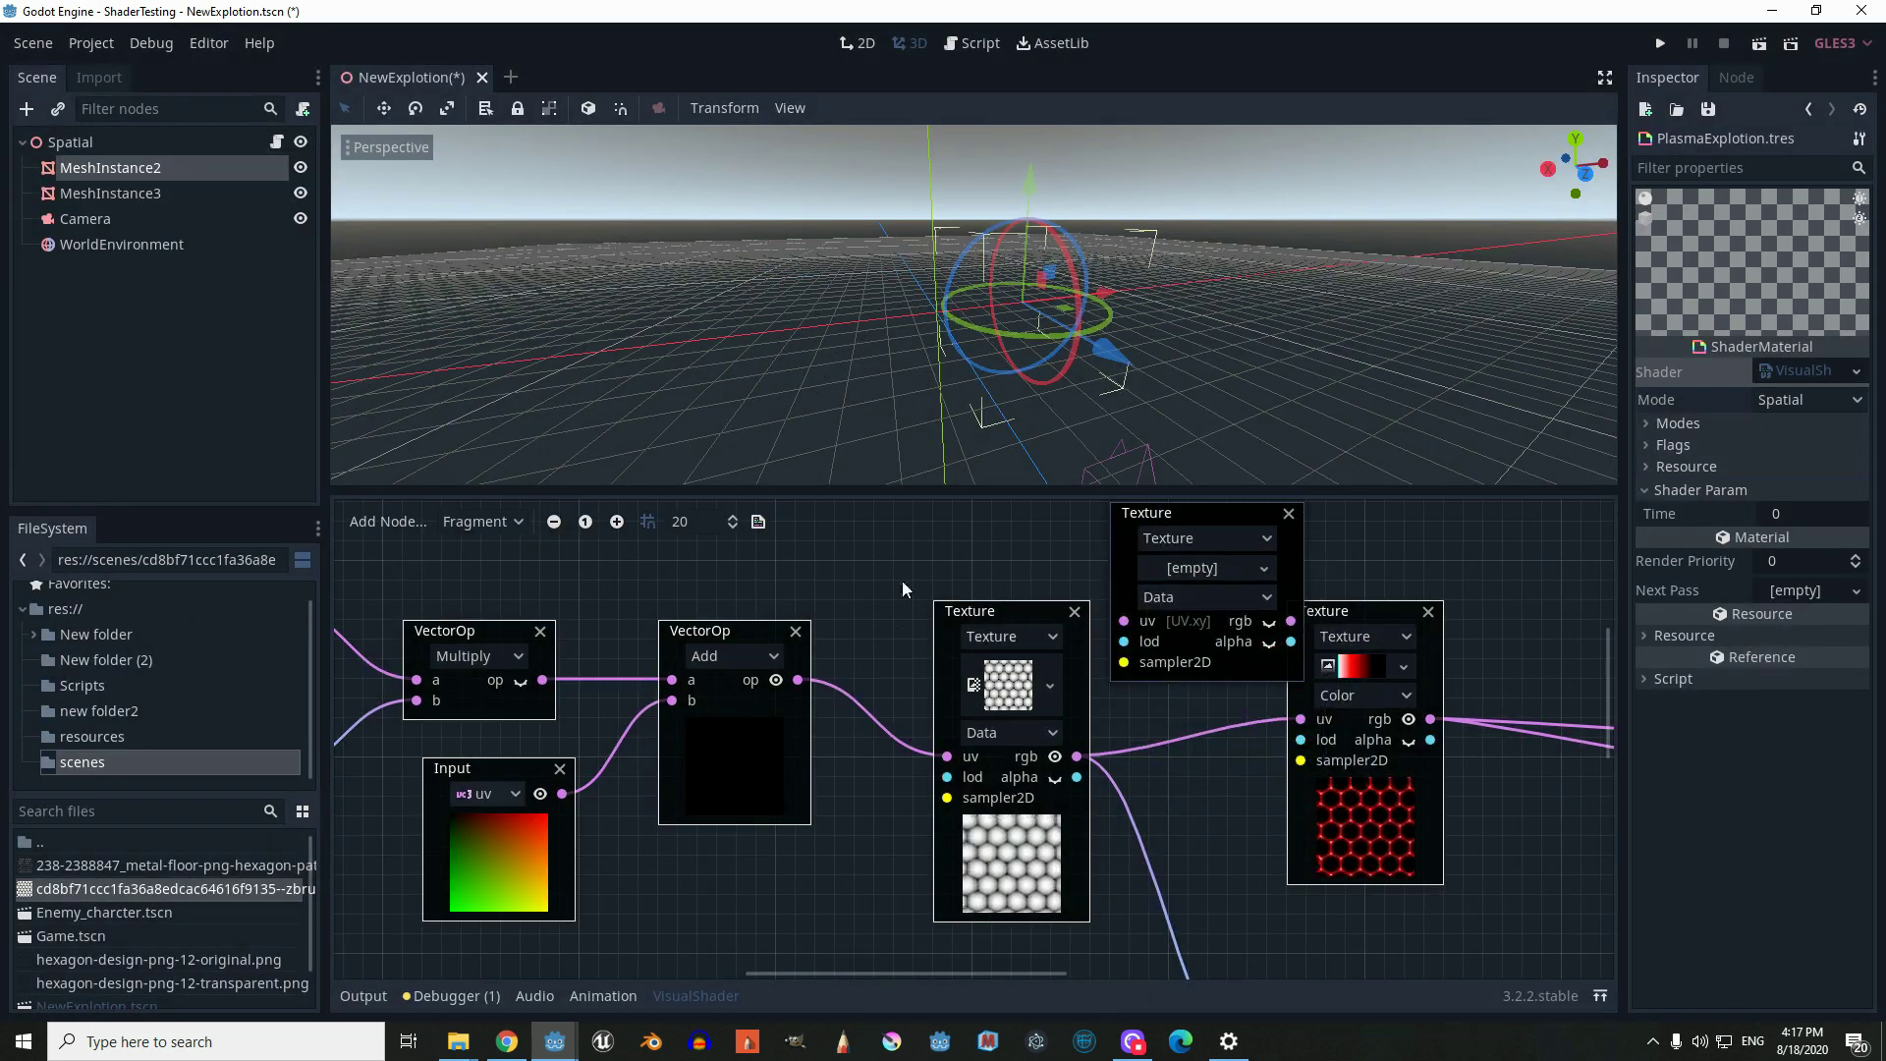
{"action": "middle_click_drag", "start_coordinate": [902, 580], "coordinate": [843, 721]}
{"action": "left_click_drag", "start_coordinate": [1103, 646], "coordinate": [1074, 621]}
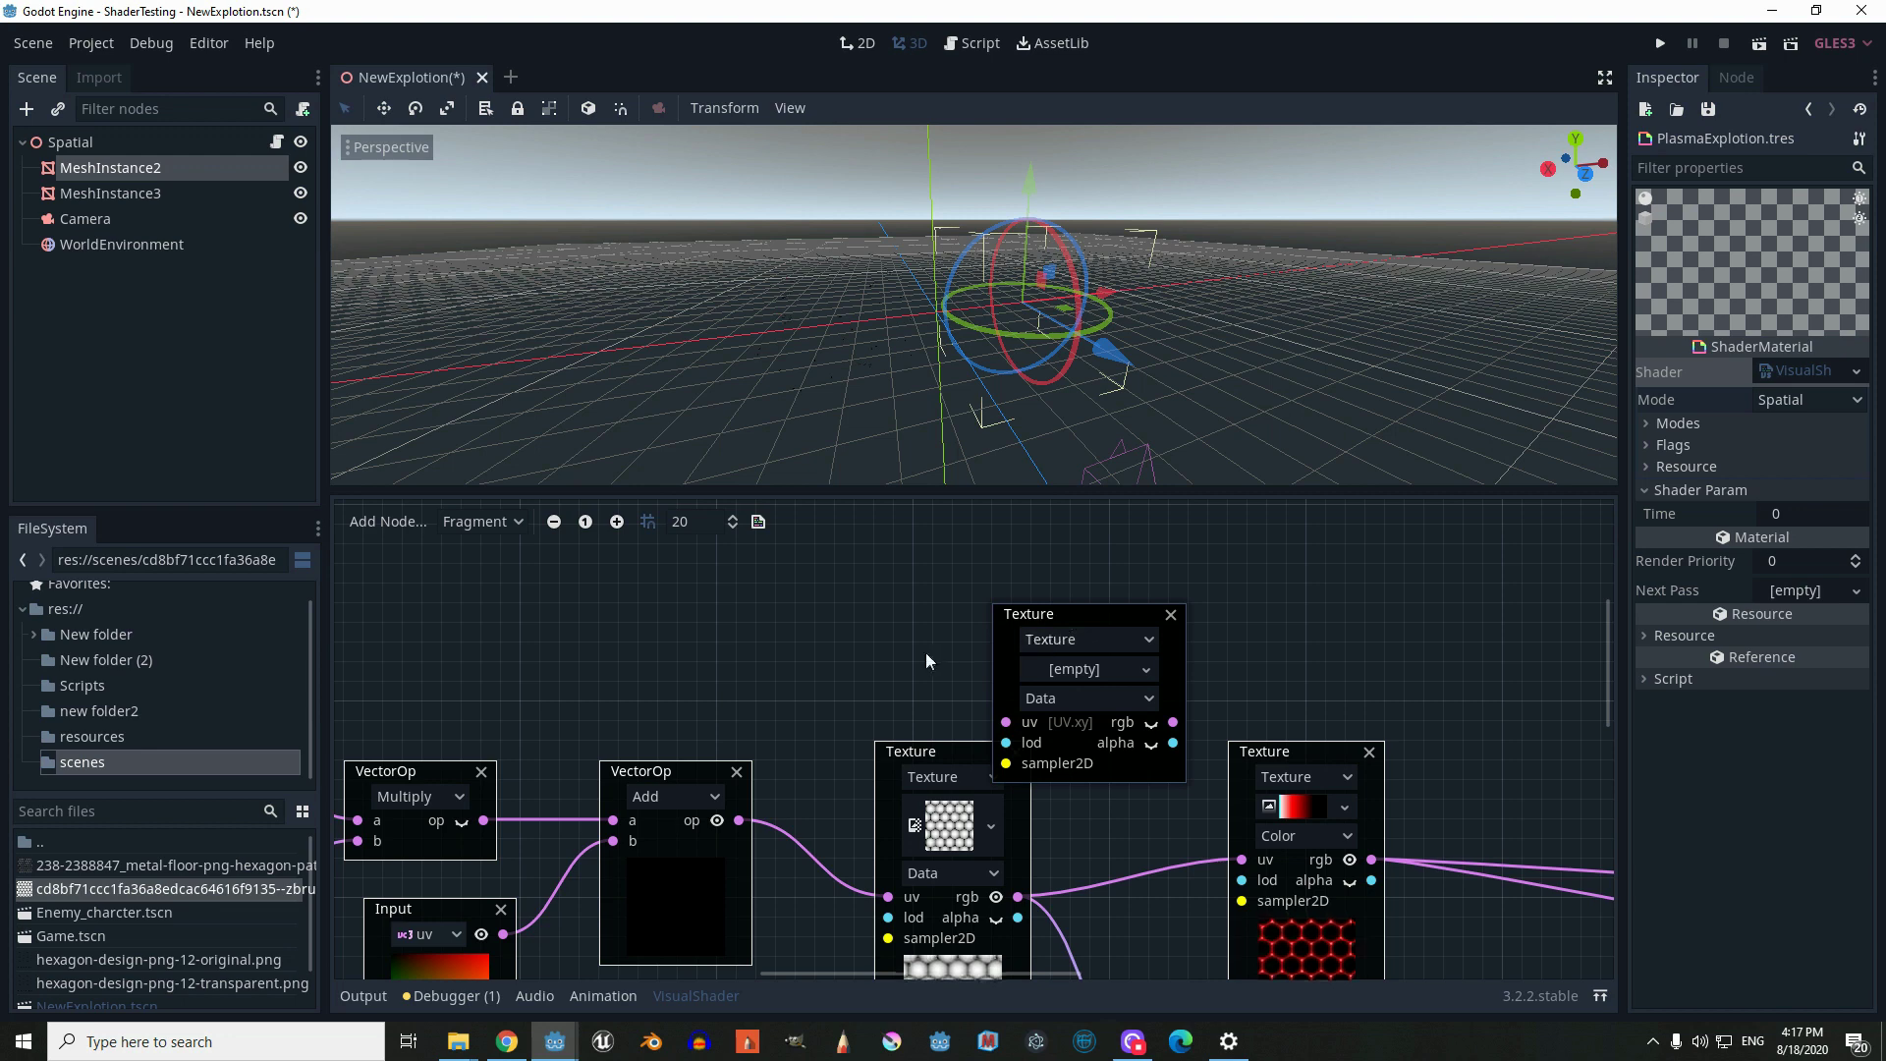
{"action": "middle_click_drag", "start_coordinate": [886, 673], "coordinate": [846, 655]}
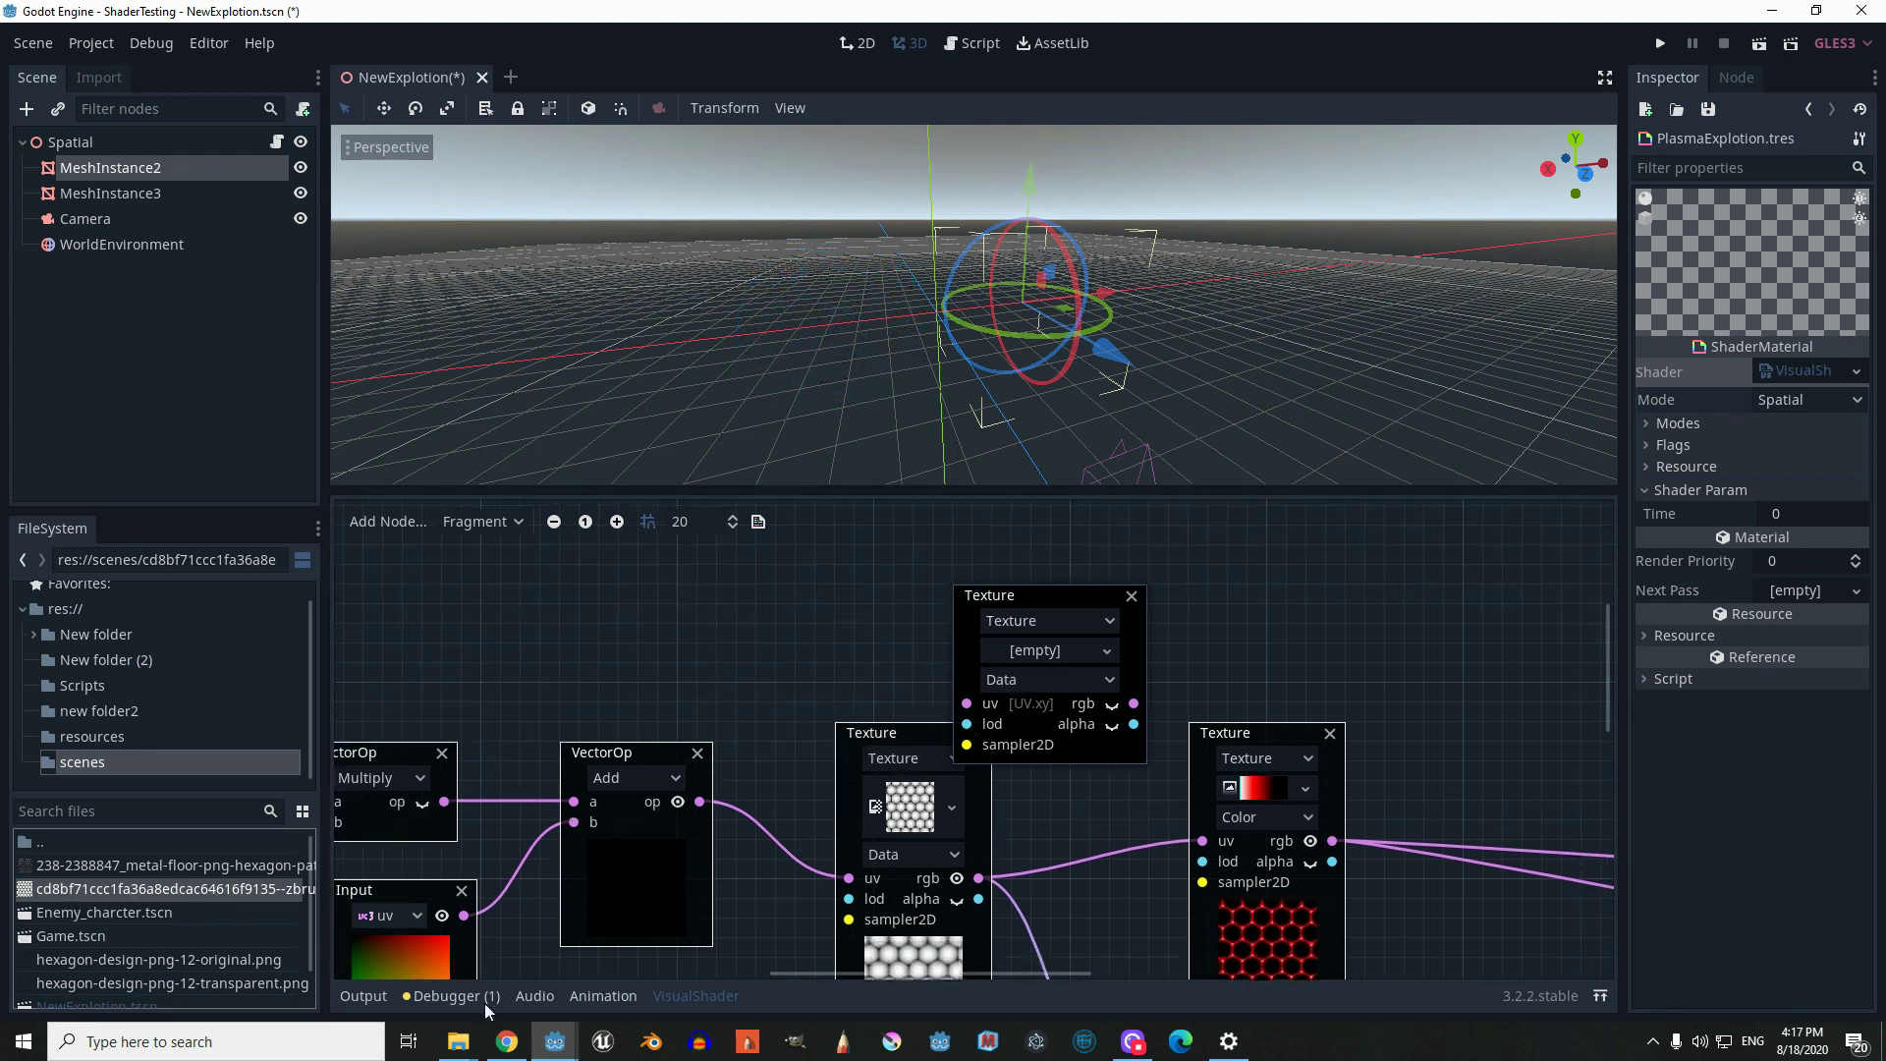
{"action": "left_click", "coordinate": [507, 1042]}
Browse Google Images results for 'alpha hexagon', then minimize Chrome back to Godot
{"action": "left_click", "coordinate": [962, 366]}
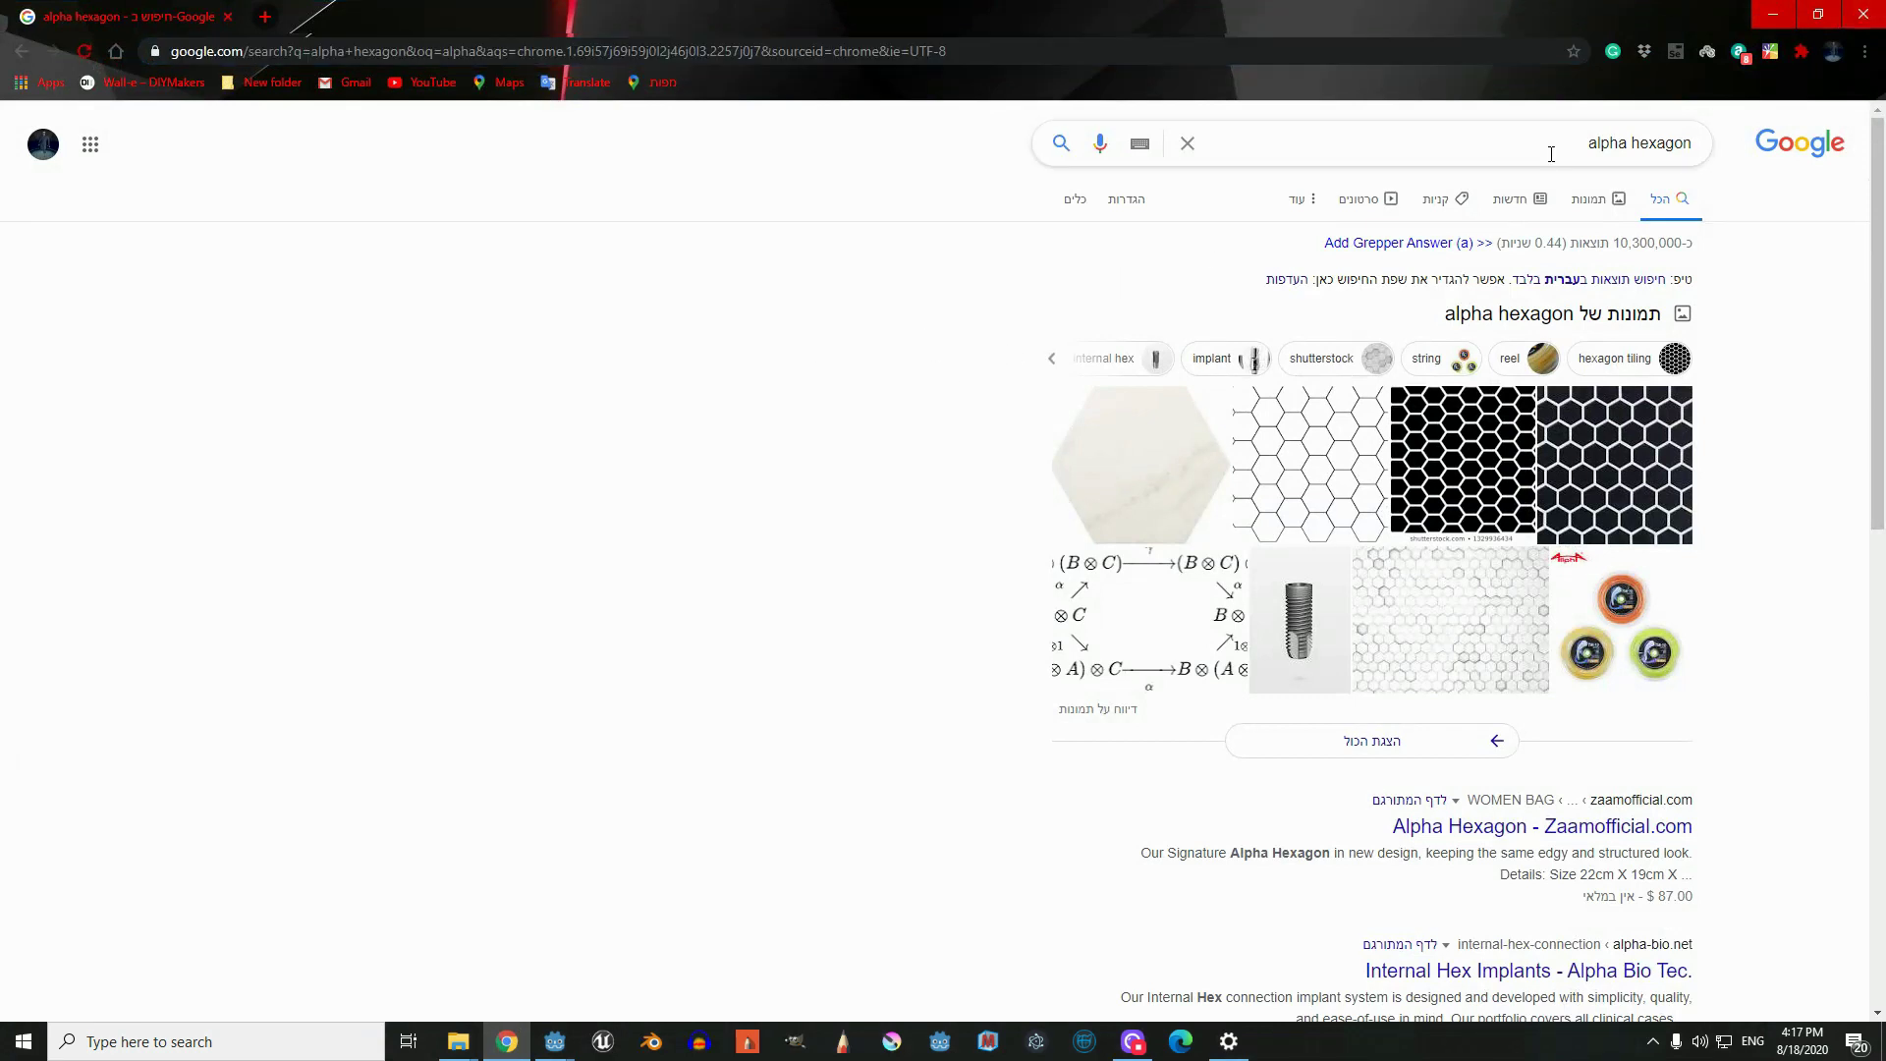
{"action": "left_click", "coordinate": [1502, 154]}
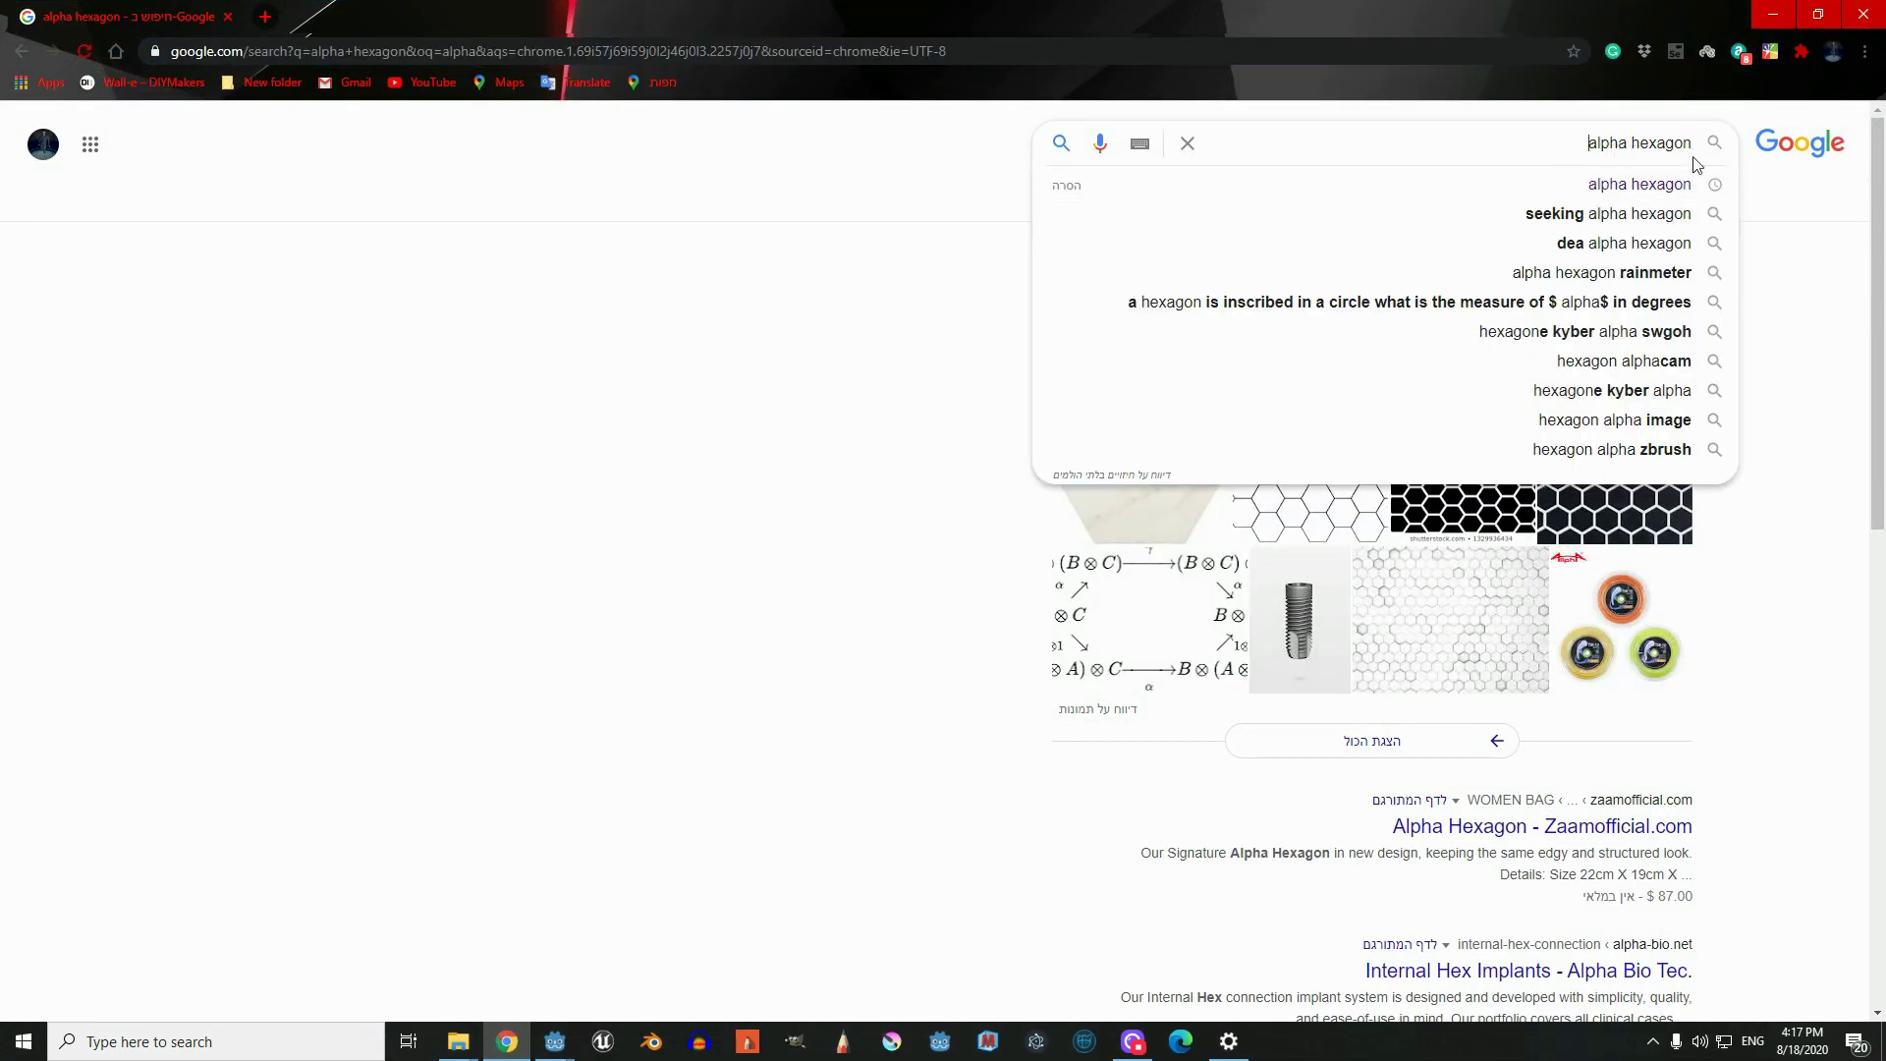
{"action": "left_click", "coordinate": [1353, 429]}
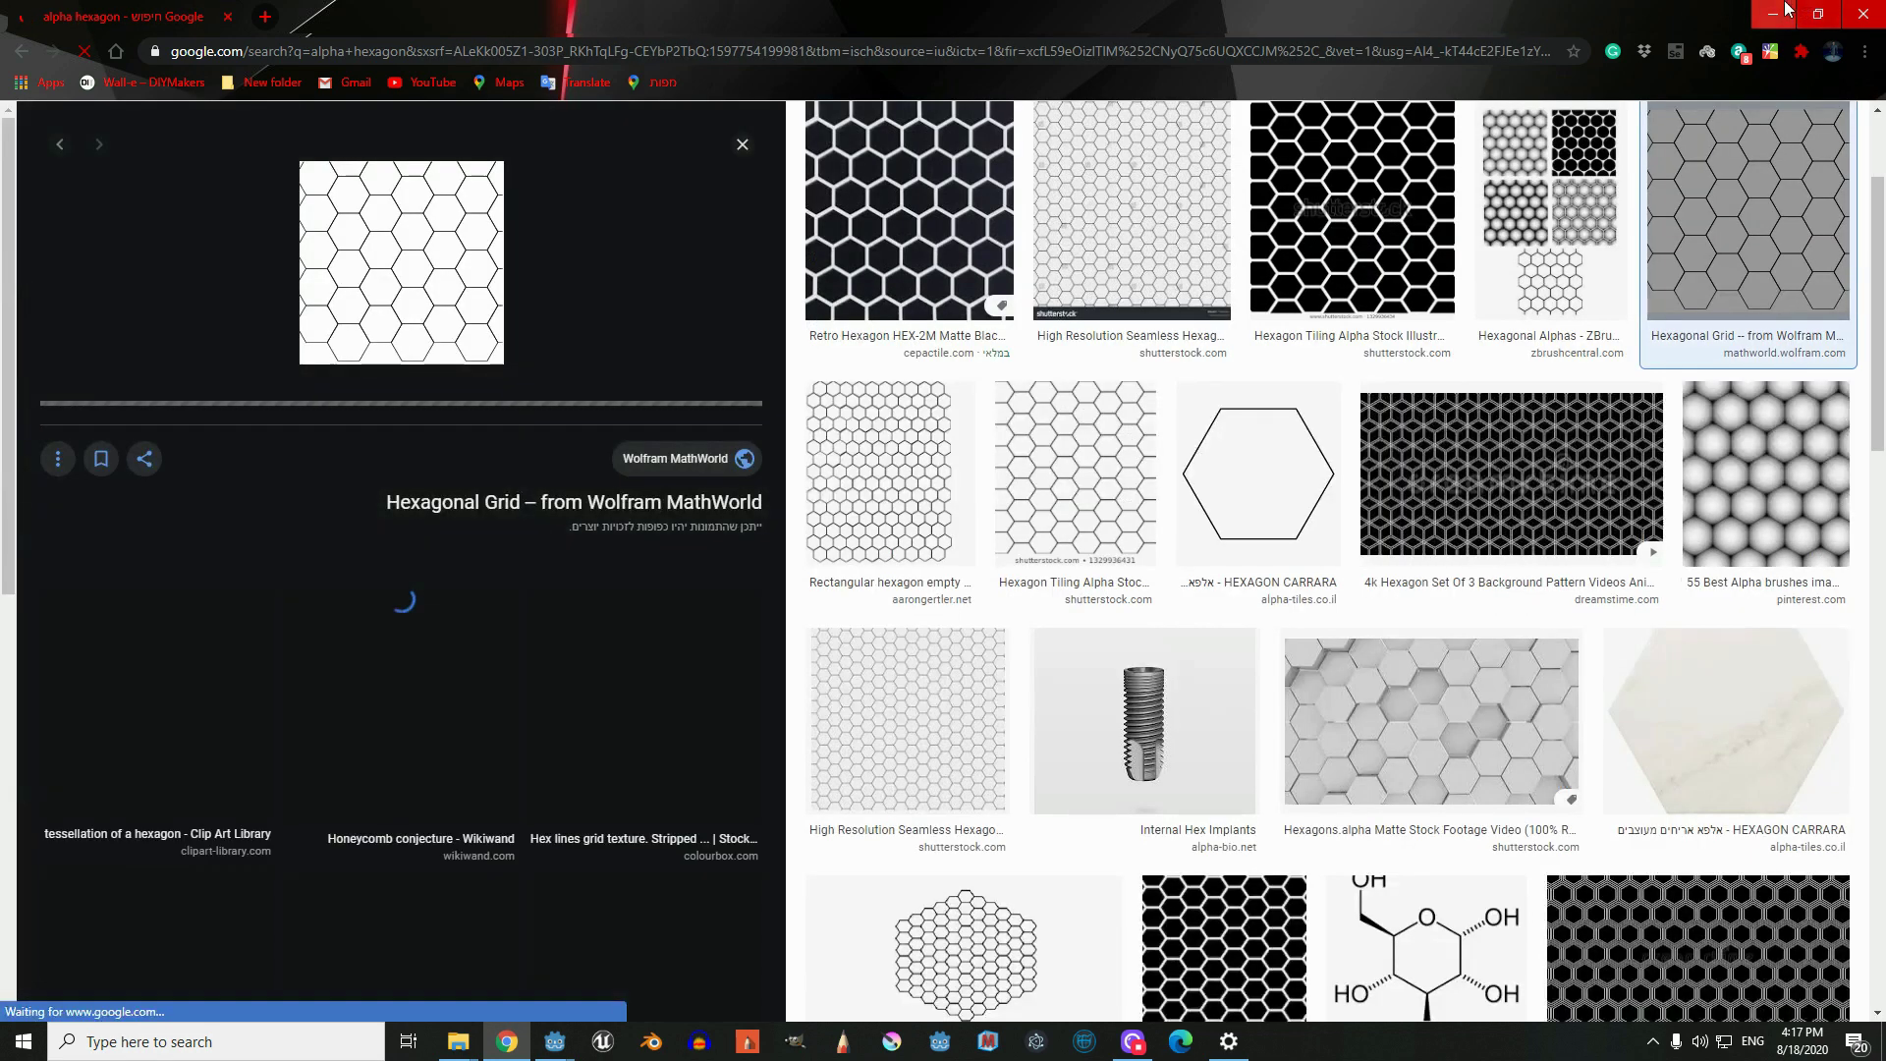
{"action": "left_click", "coordinate": [1787, 8]}
{"action": "middle_click_drag", "start_coordinate": [752, 682], "coordinate": [844, 597]}
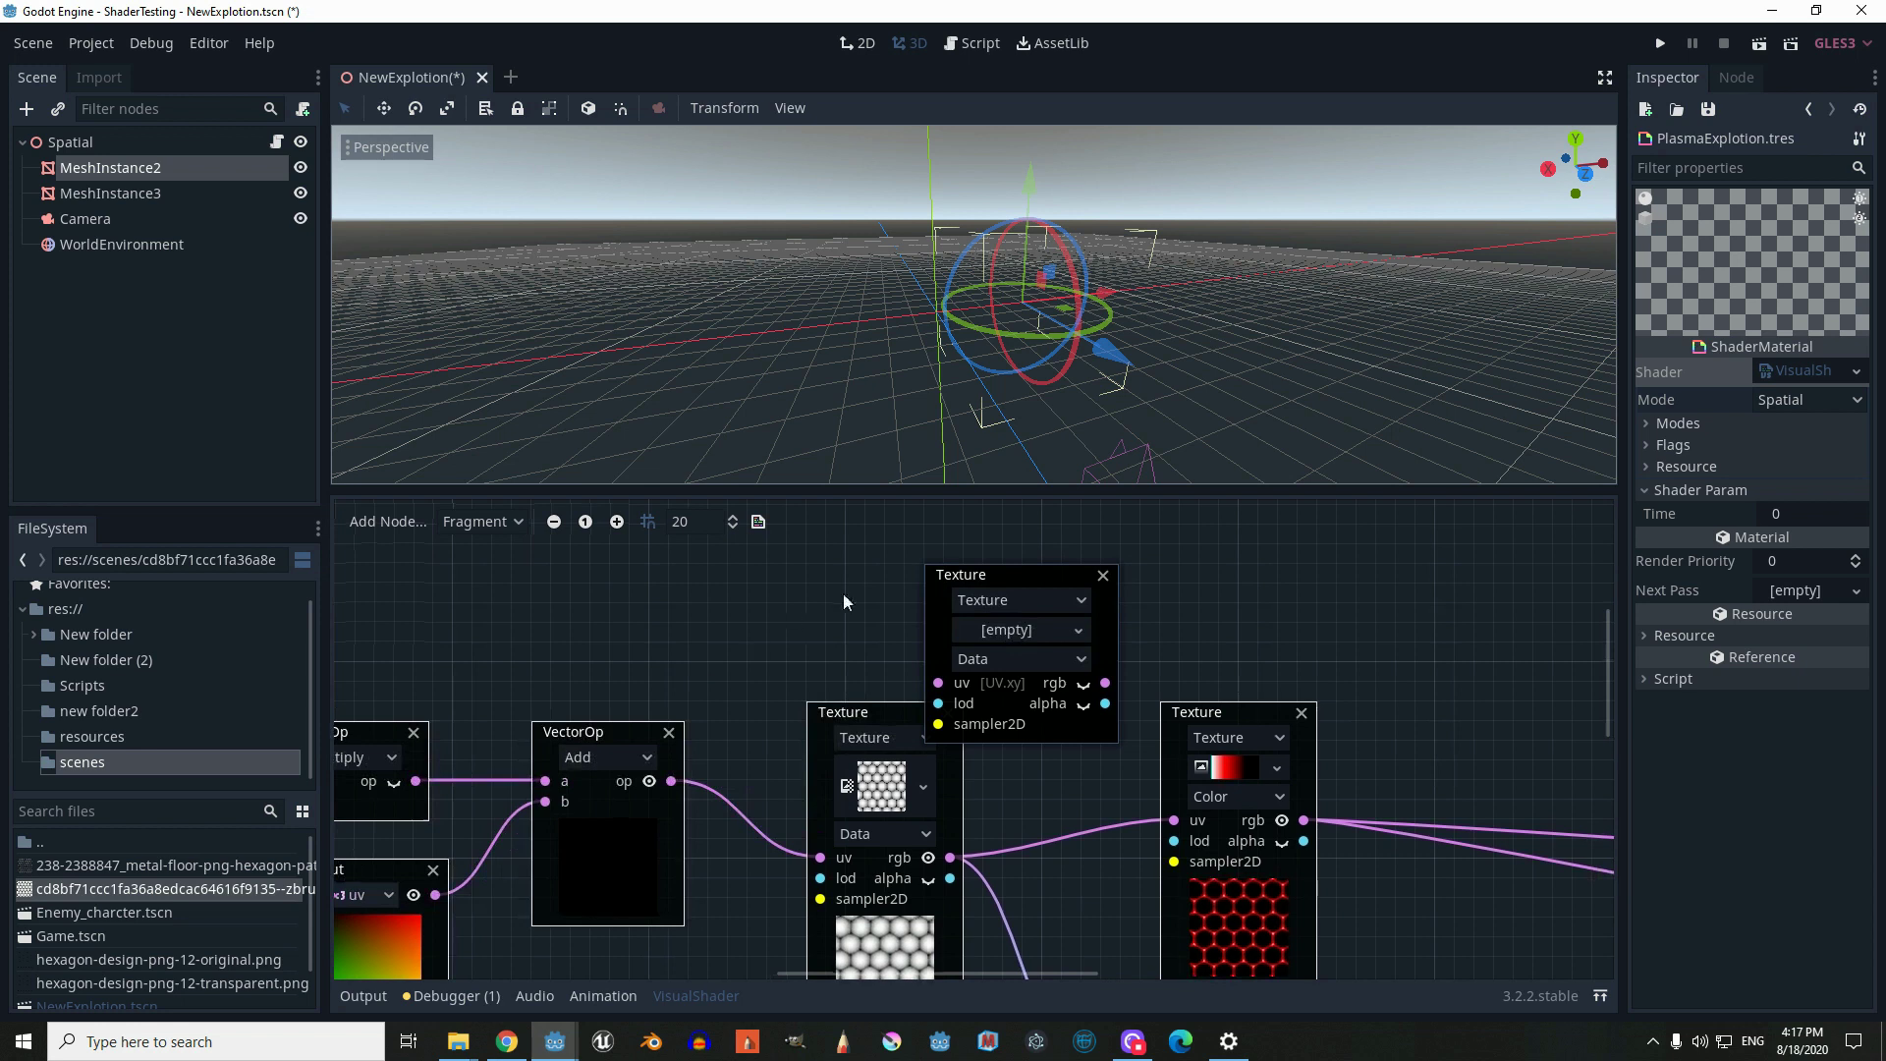
Load the hexagon zbrush alpha image into the empty Texture node, then delete that node
{"action": "left_click_drag", "start_coordinate": [986, 575], "coordinate": [1046, 555]}
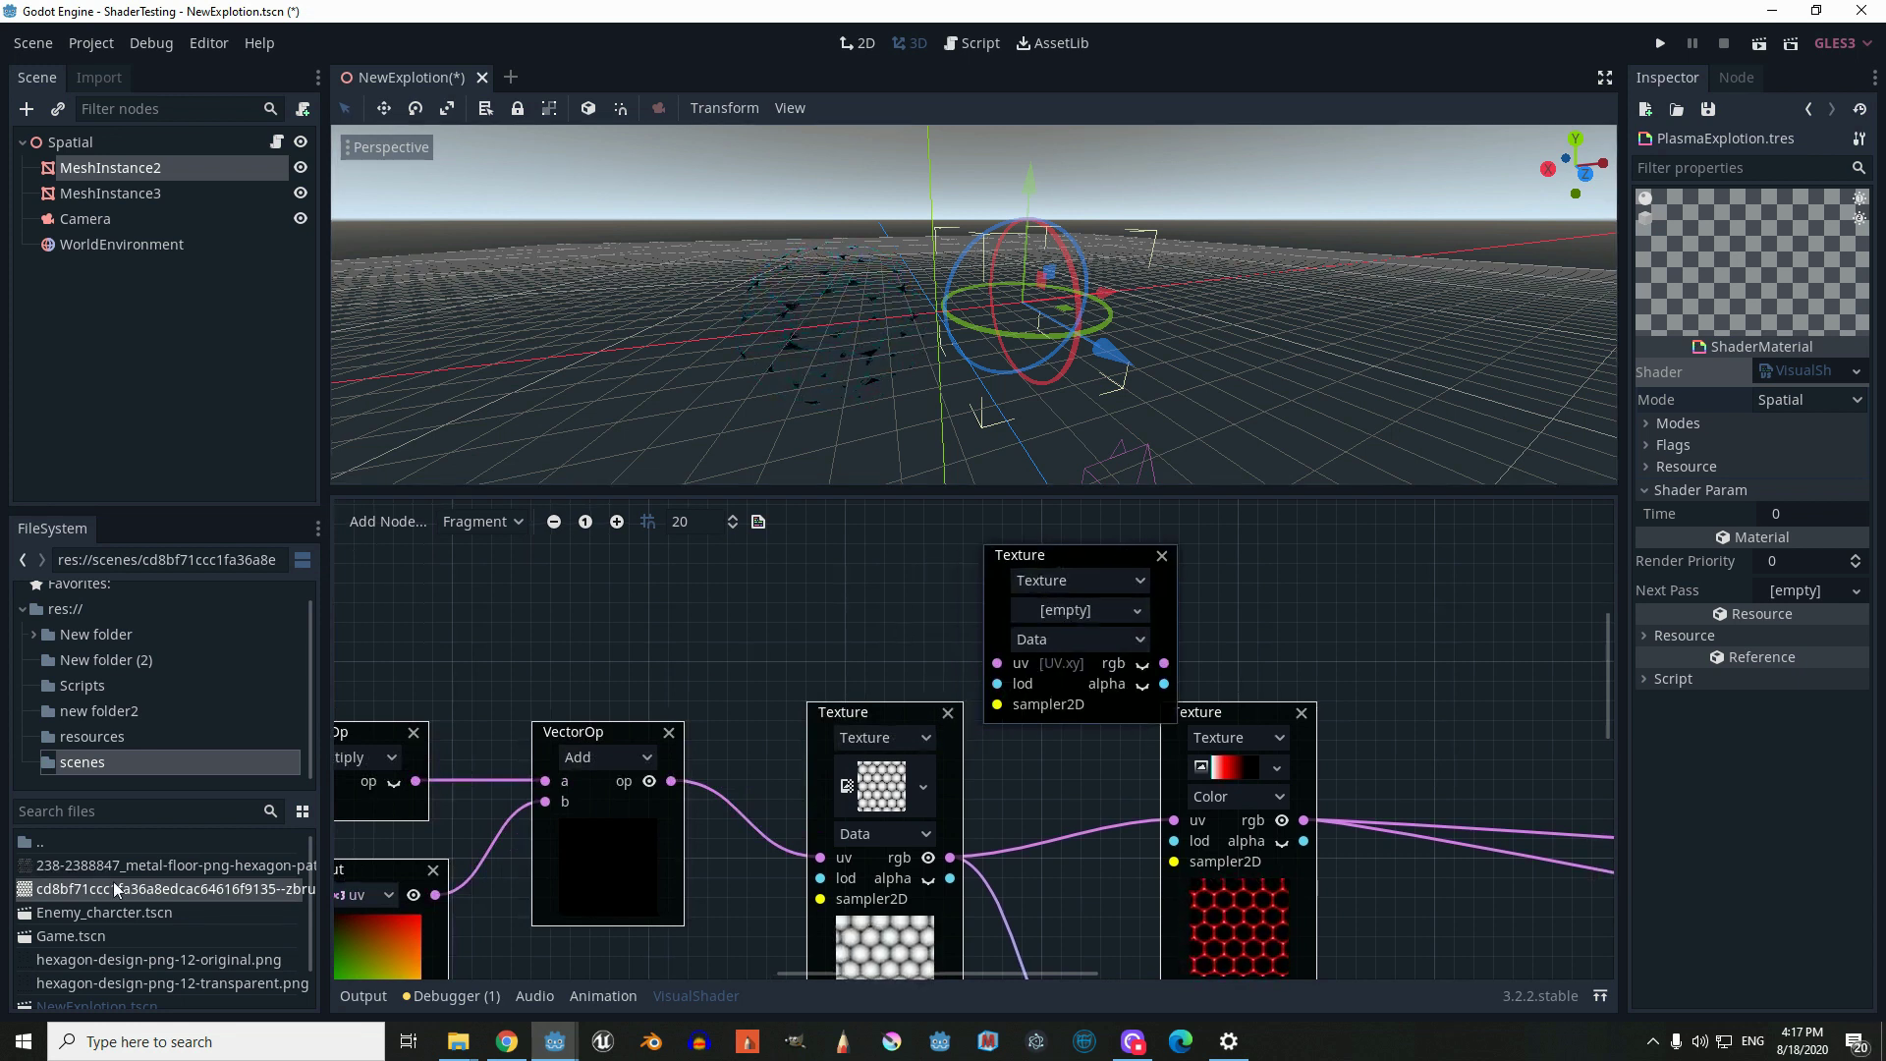
{"action": "left_click_drag", "start_coordinate": [115, 889], "coordinate": [1056, 543]}
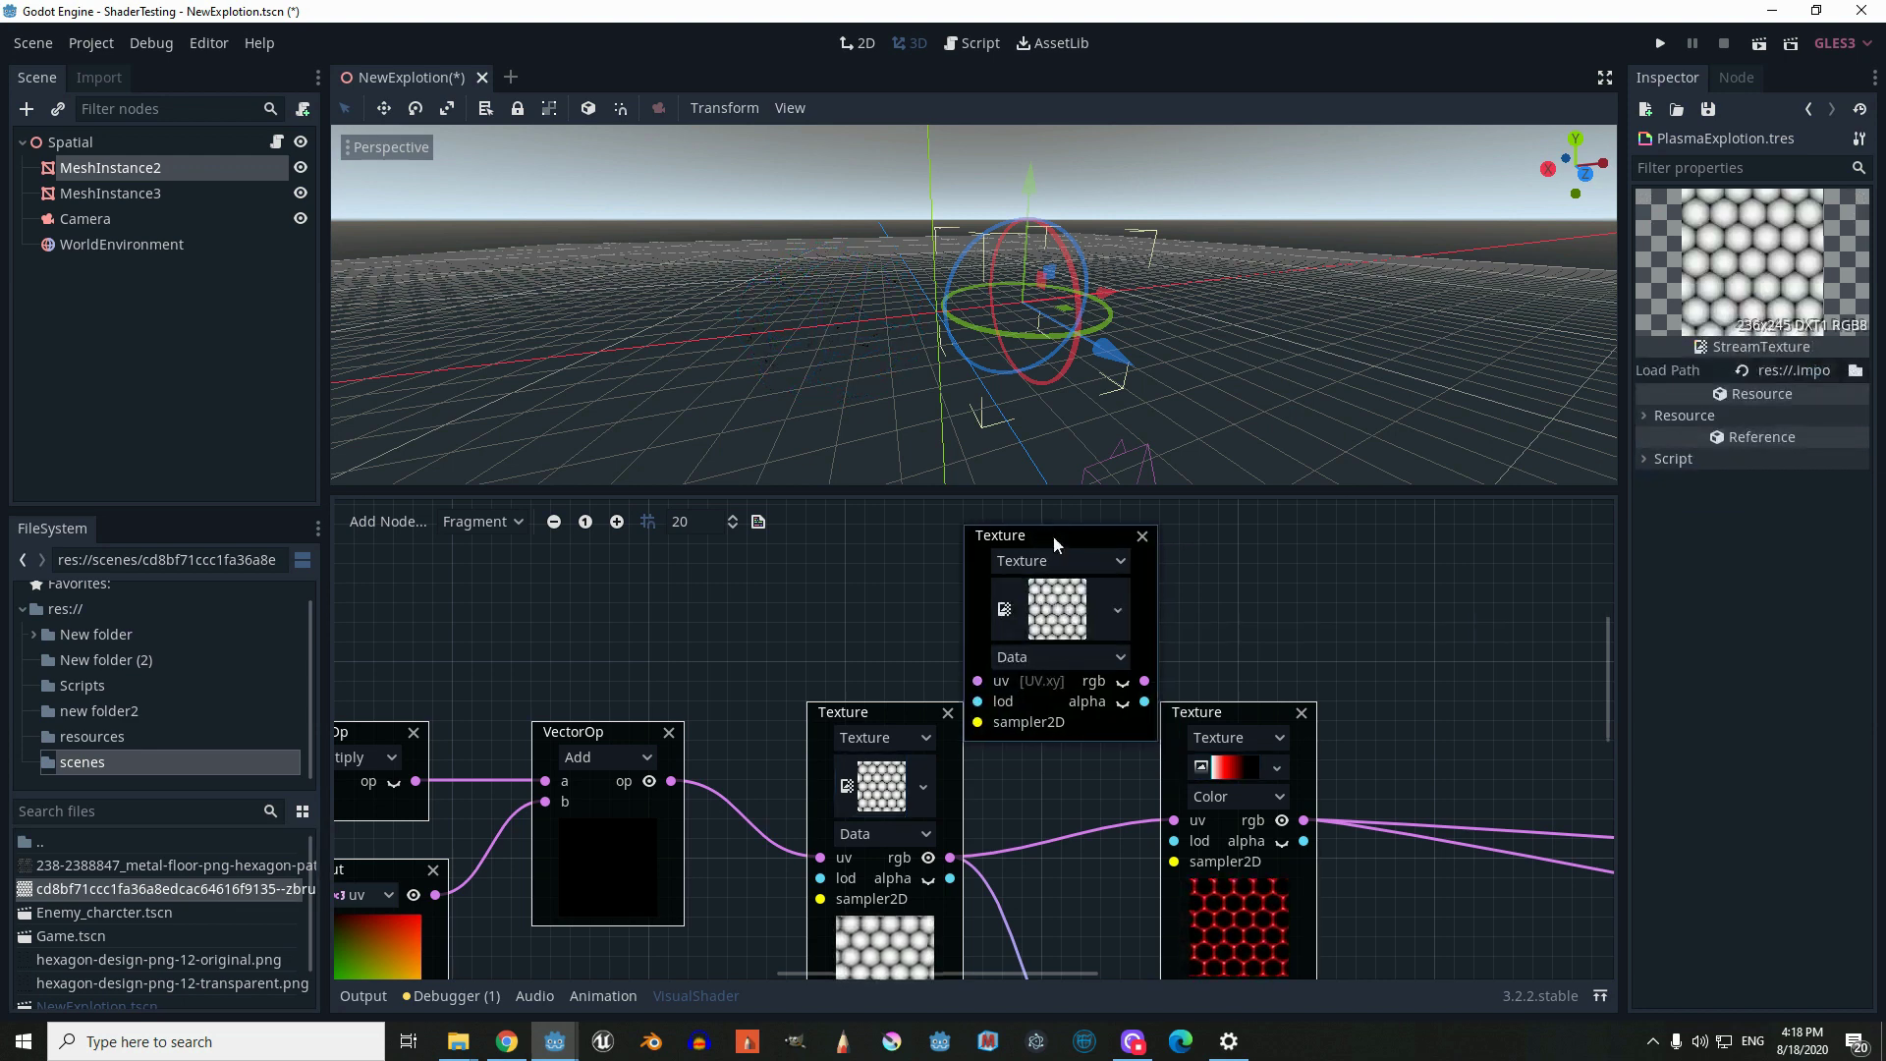
{"action": "middle_click_drag", "start_coordinate": [838, 635], "coordinate": [712, 629]}
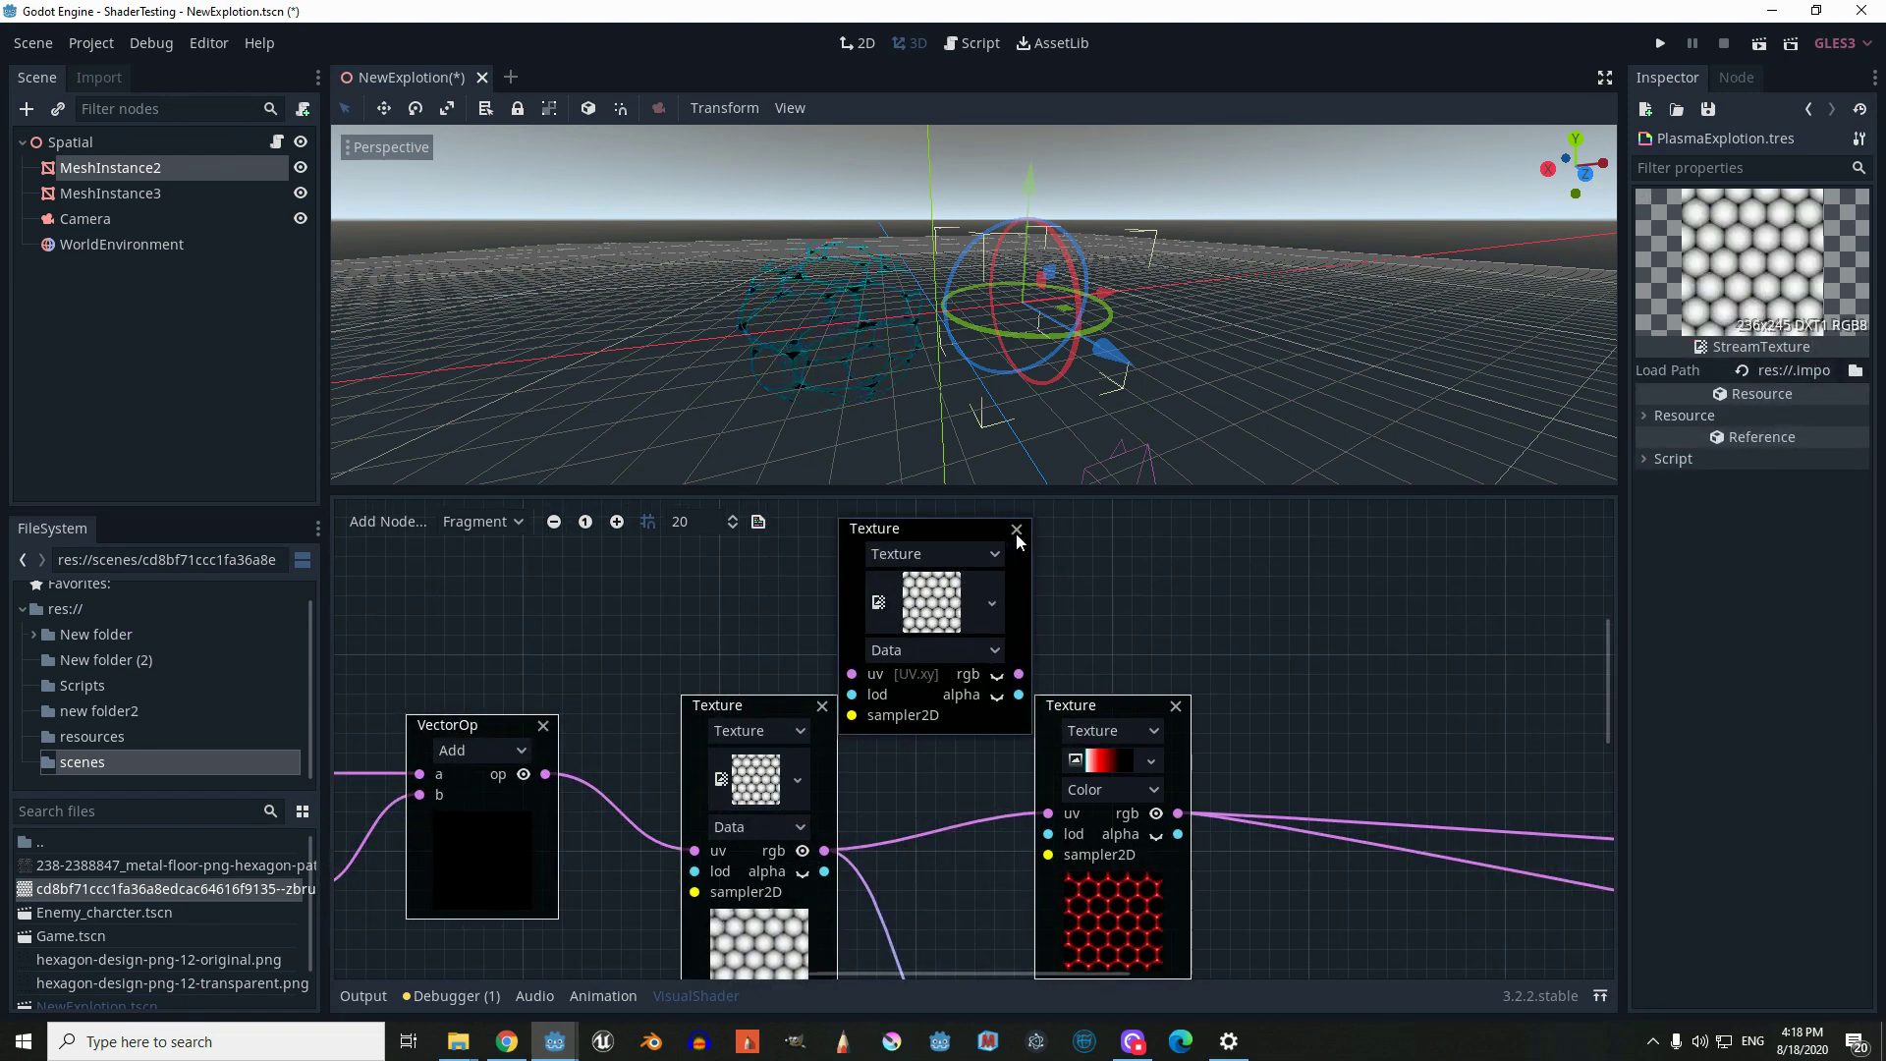
{"action": "left_click", "coordinate": [1017, 529]}
Reposition the hexagon and red gradient Texture nodes in the graph
{"action": "scroll", "coordinate": [1015, 678], "scroll_direction": "left", "scroll_amount": 2, "text": "shift"}
{"action": "left_click_drag", "start_coordinate": [1015, 682], "coordinate": [1054, 642]}
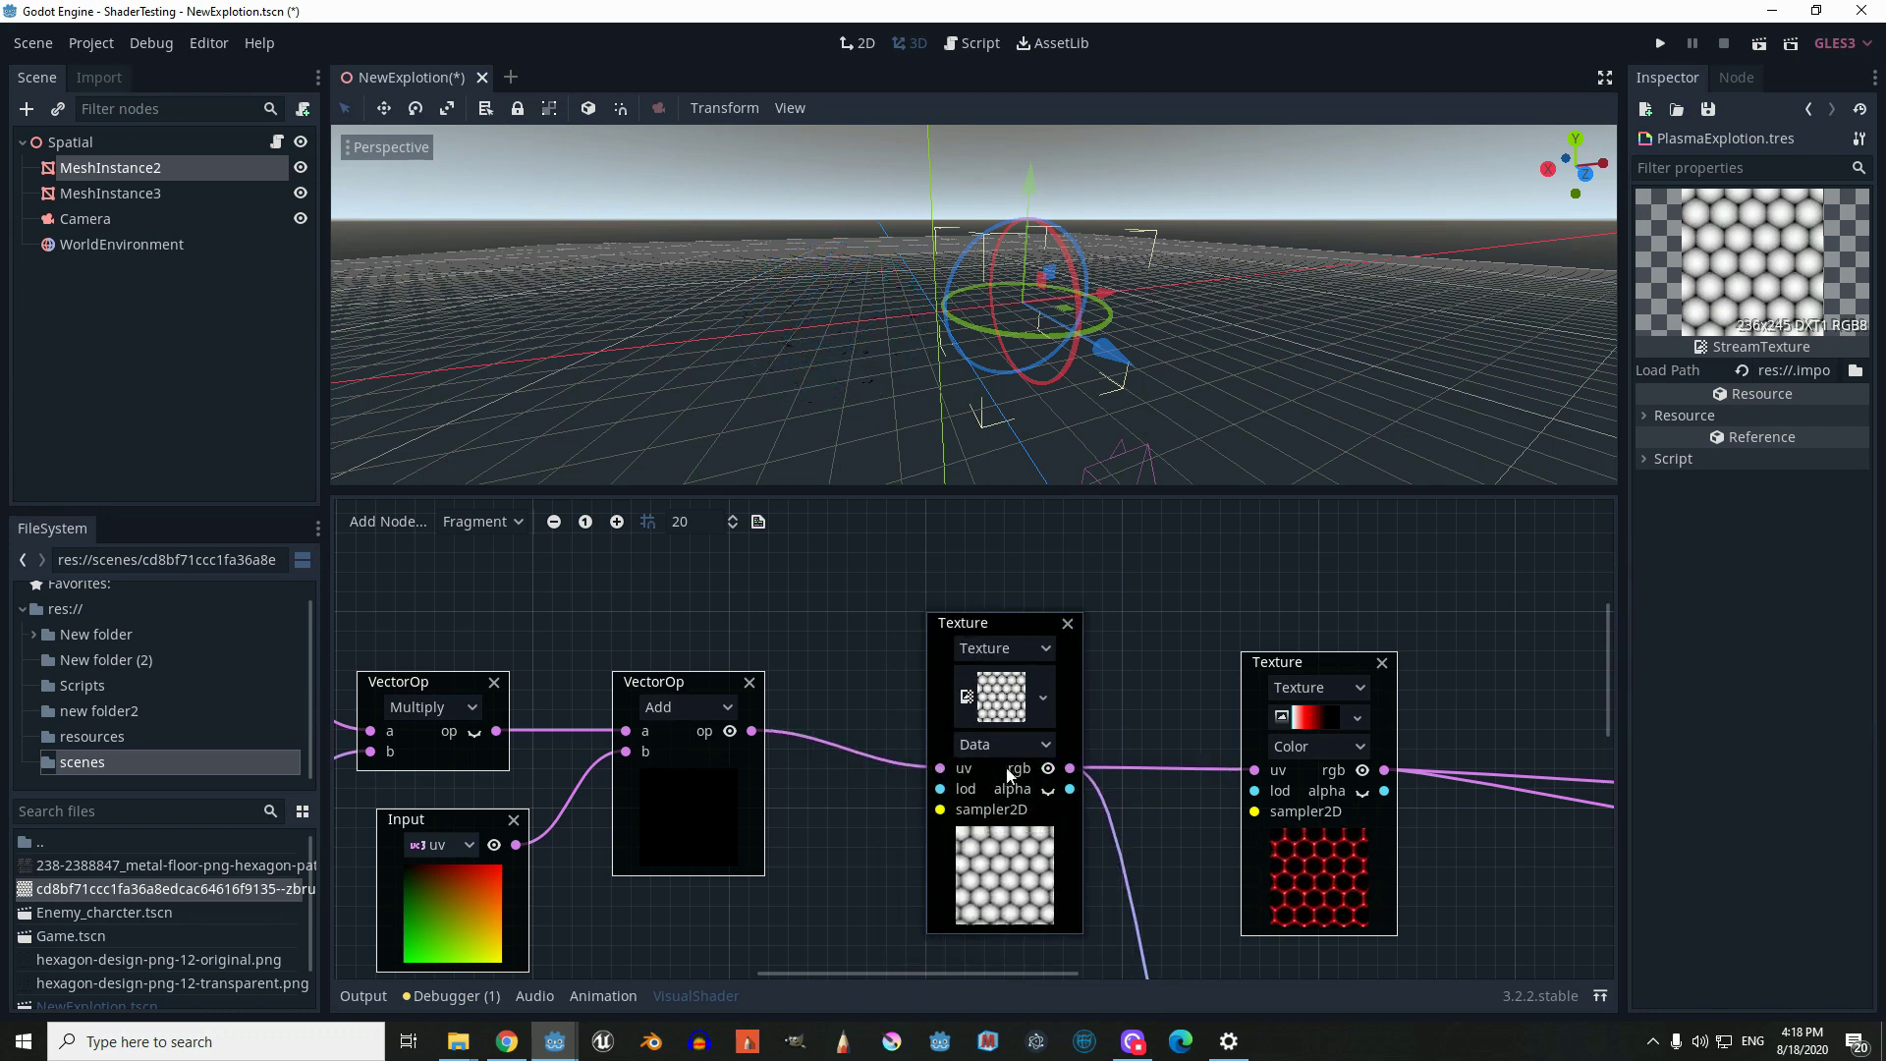
{"action": "middle_click_drag", "start_coordinate": [790, 763], "coordinate": [664, 678]}
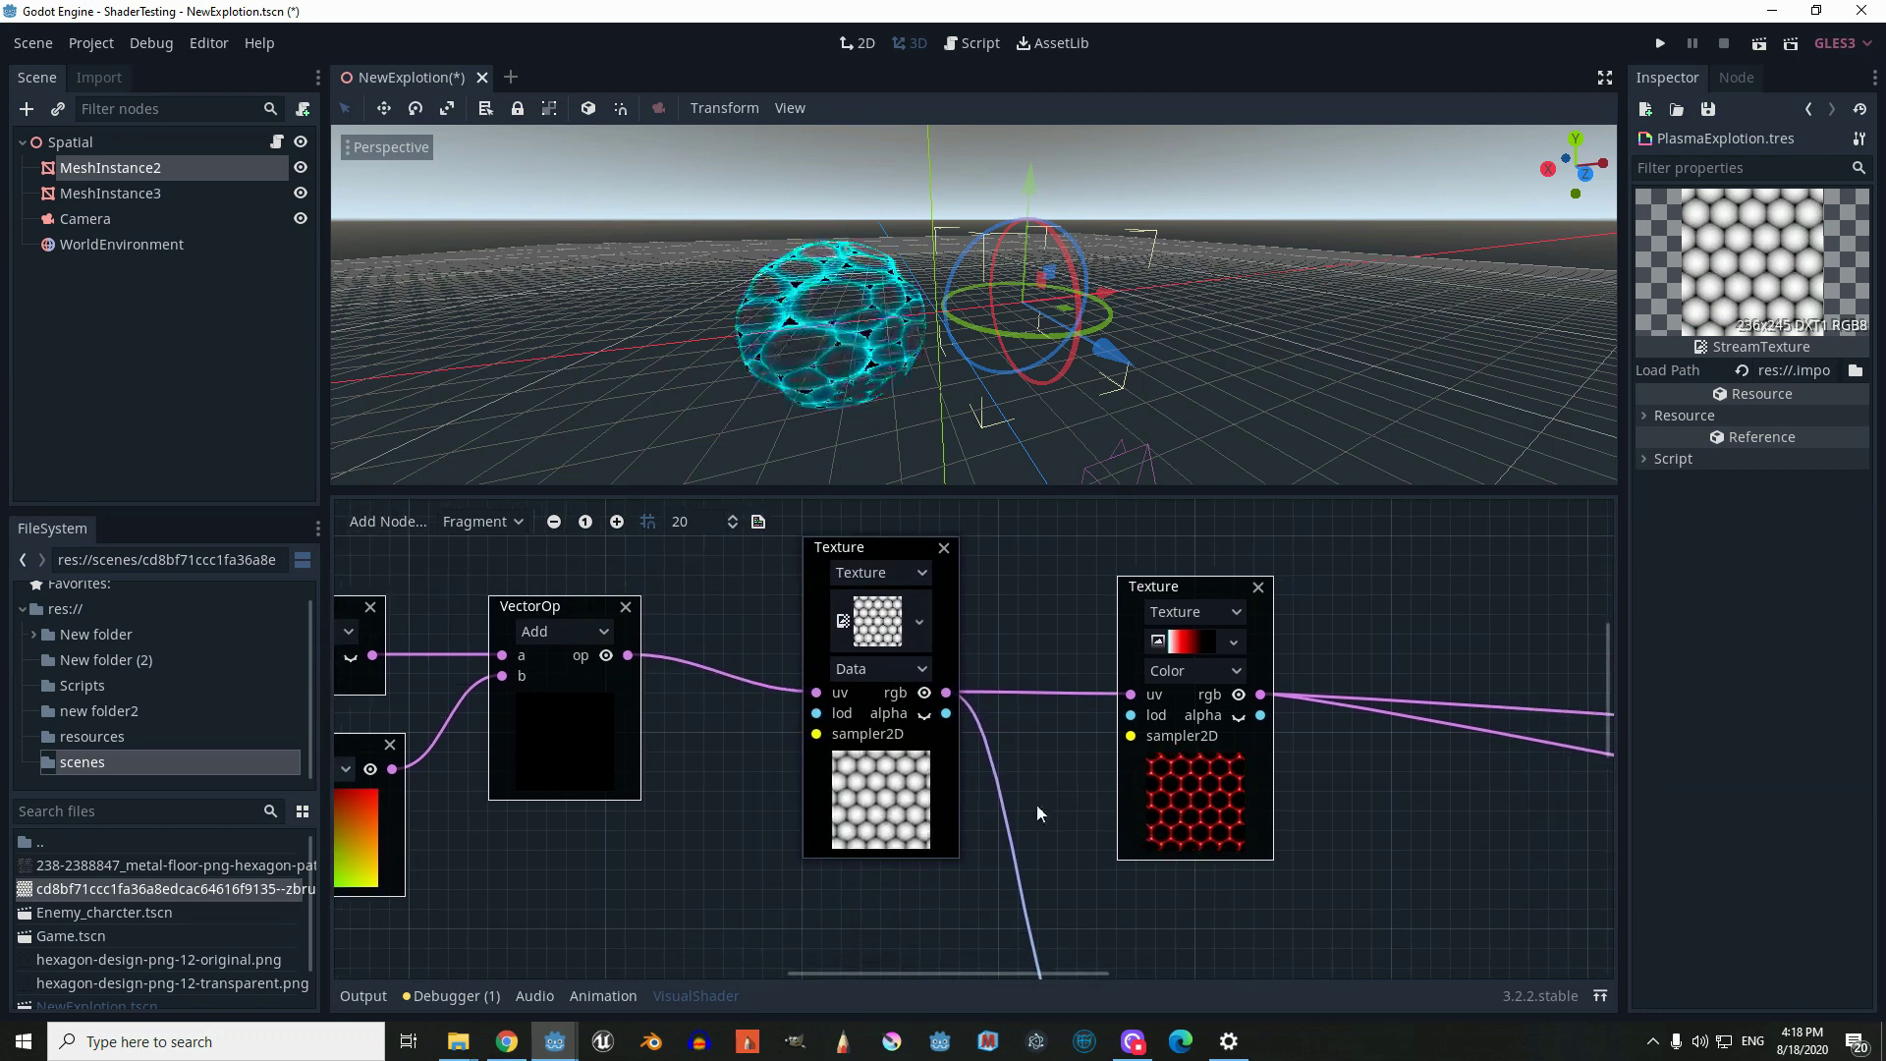
{"action": "middle_click_drag", "start_coordinate": [1035, 804], "coordinate": [823, 790]}
{"action": "left_click_drag", "start_coordinate": [964, 582], "coordinate": [999, 543]}
Give the Color Texture node a GradientTexture and open its red-to-black gradient for editing
{"action": "left_click", "coordinate": [1027, 608]}
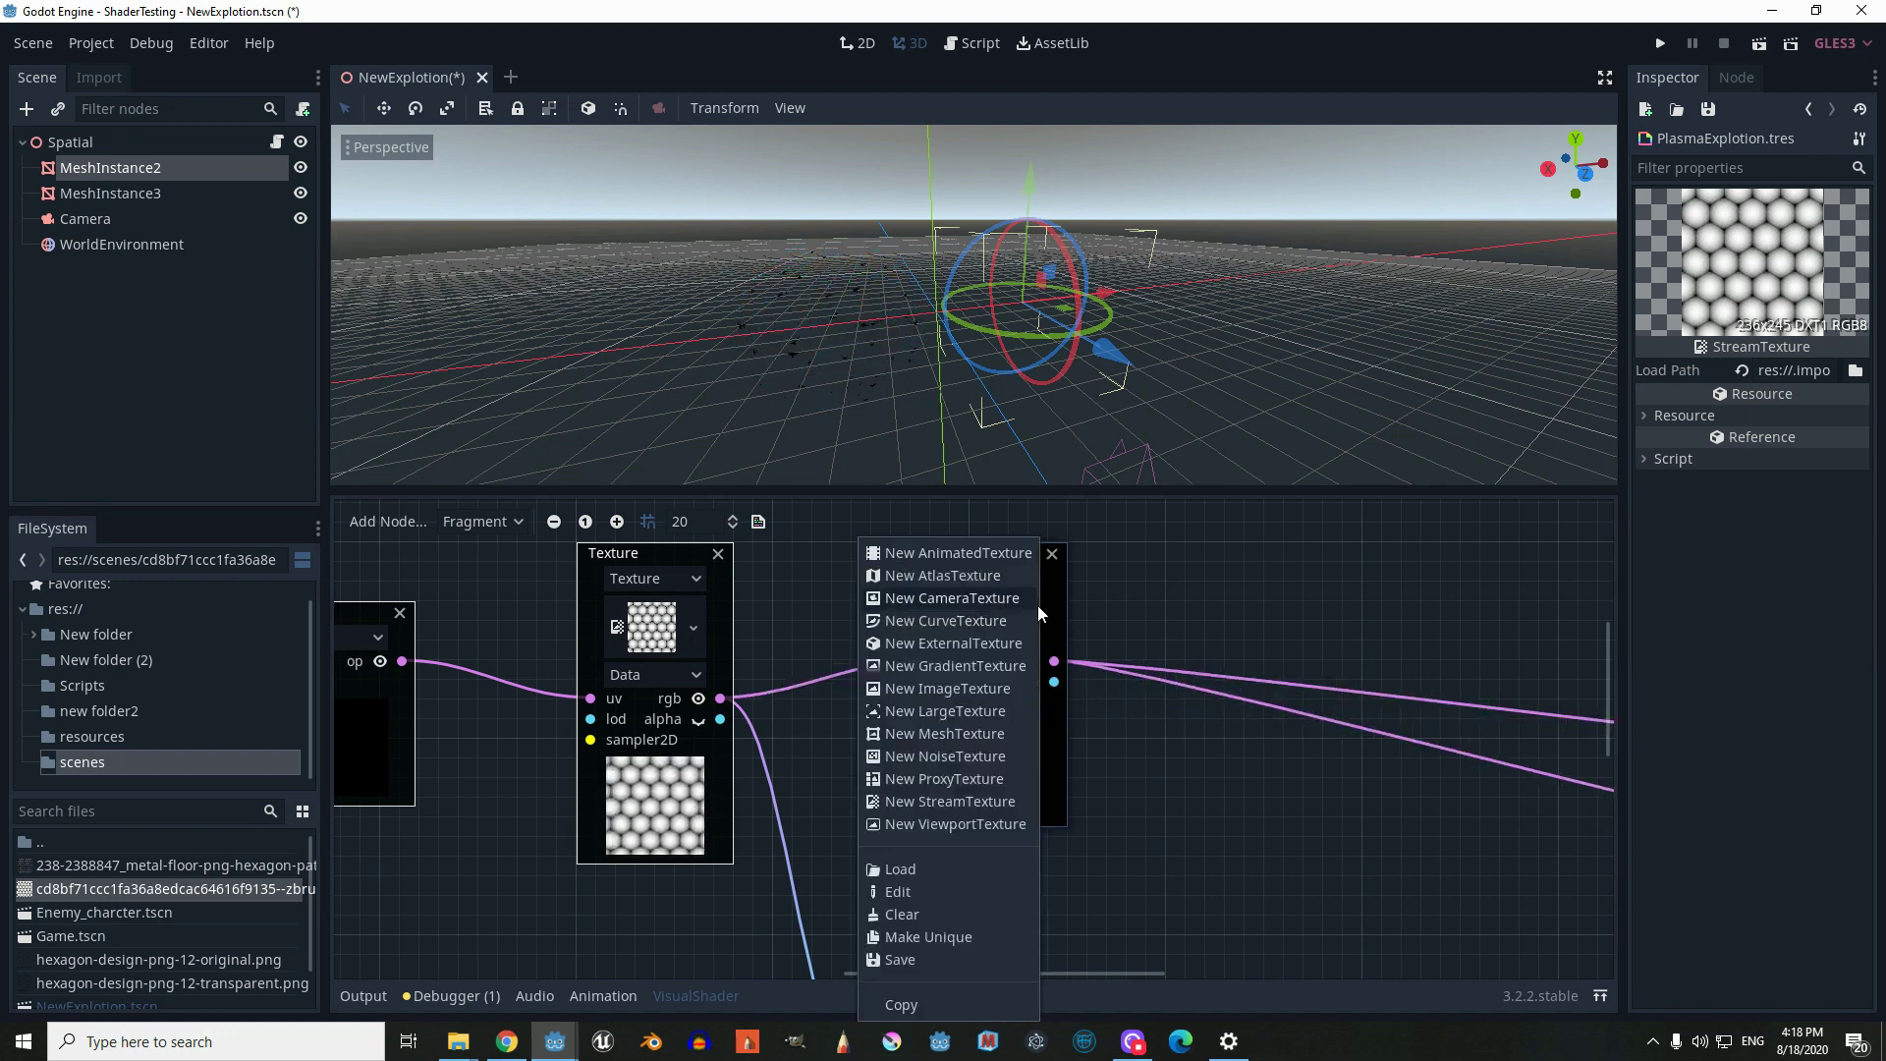
{"action": "left_click", "coordinate": [995, 667]}
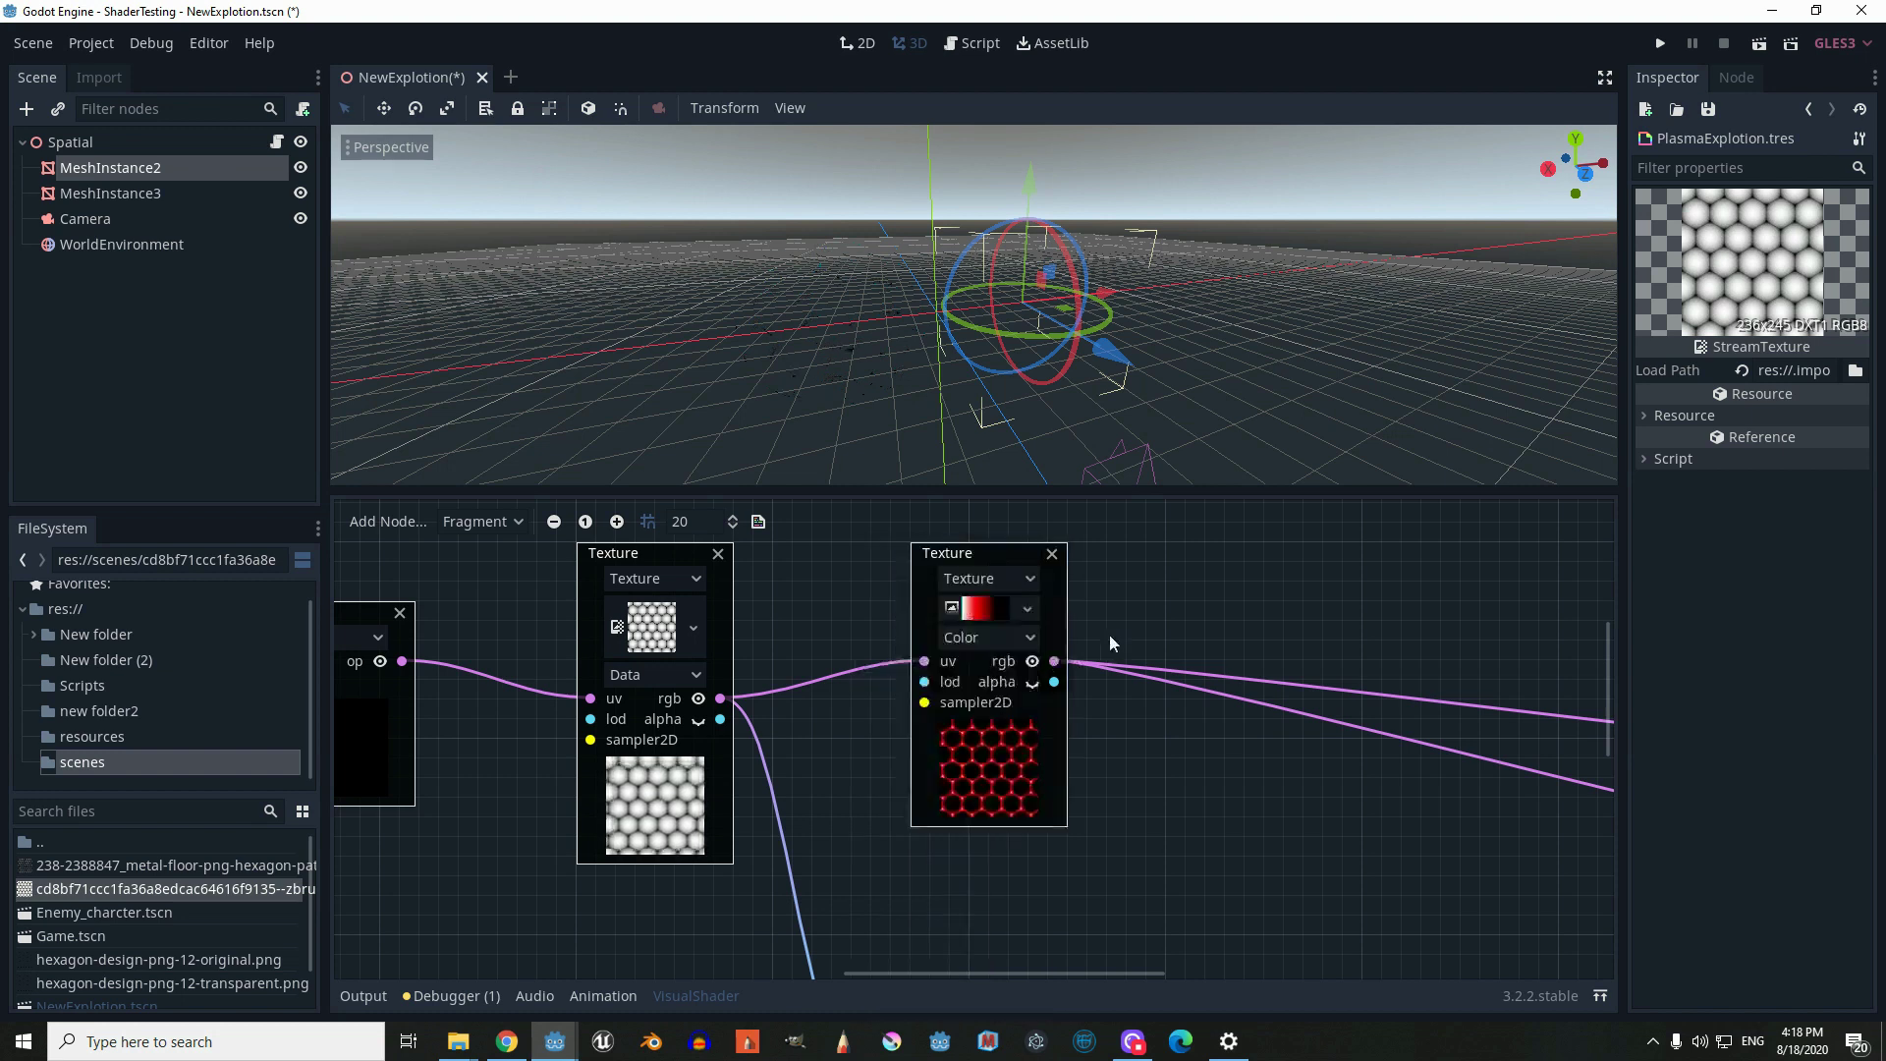
{"action": "left_click", "coordinate": [1014, 616]}
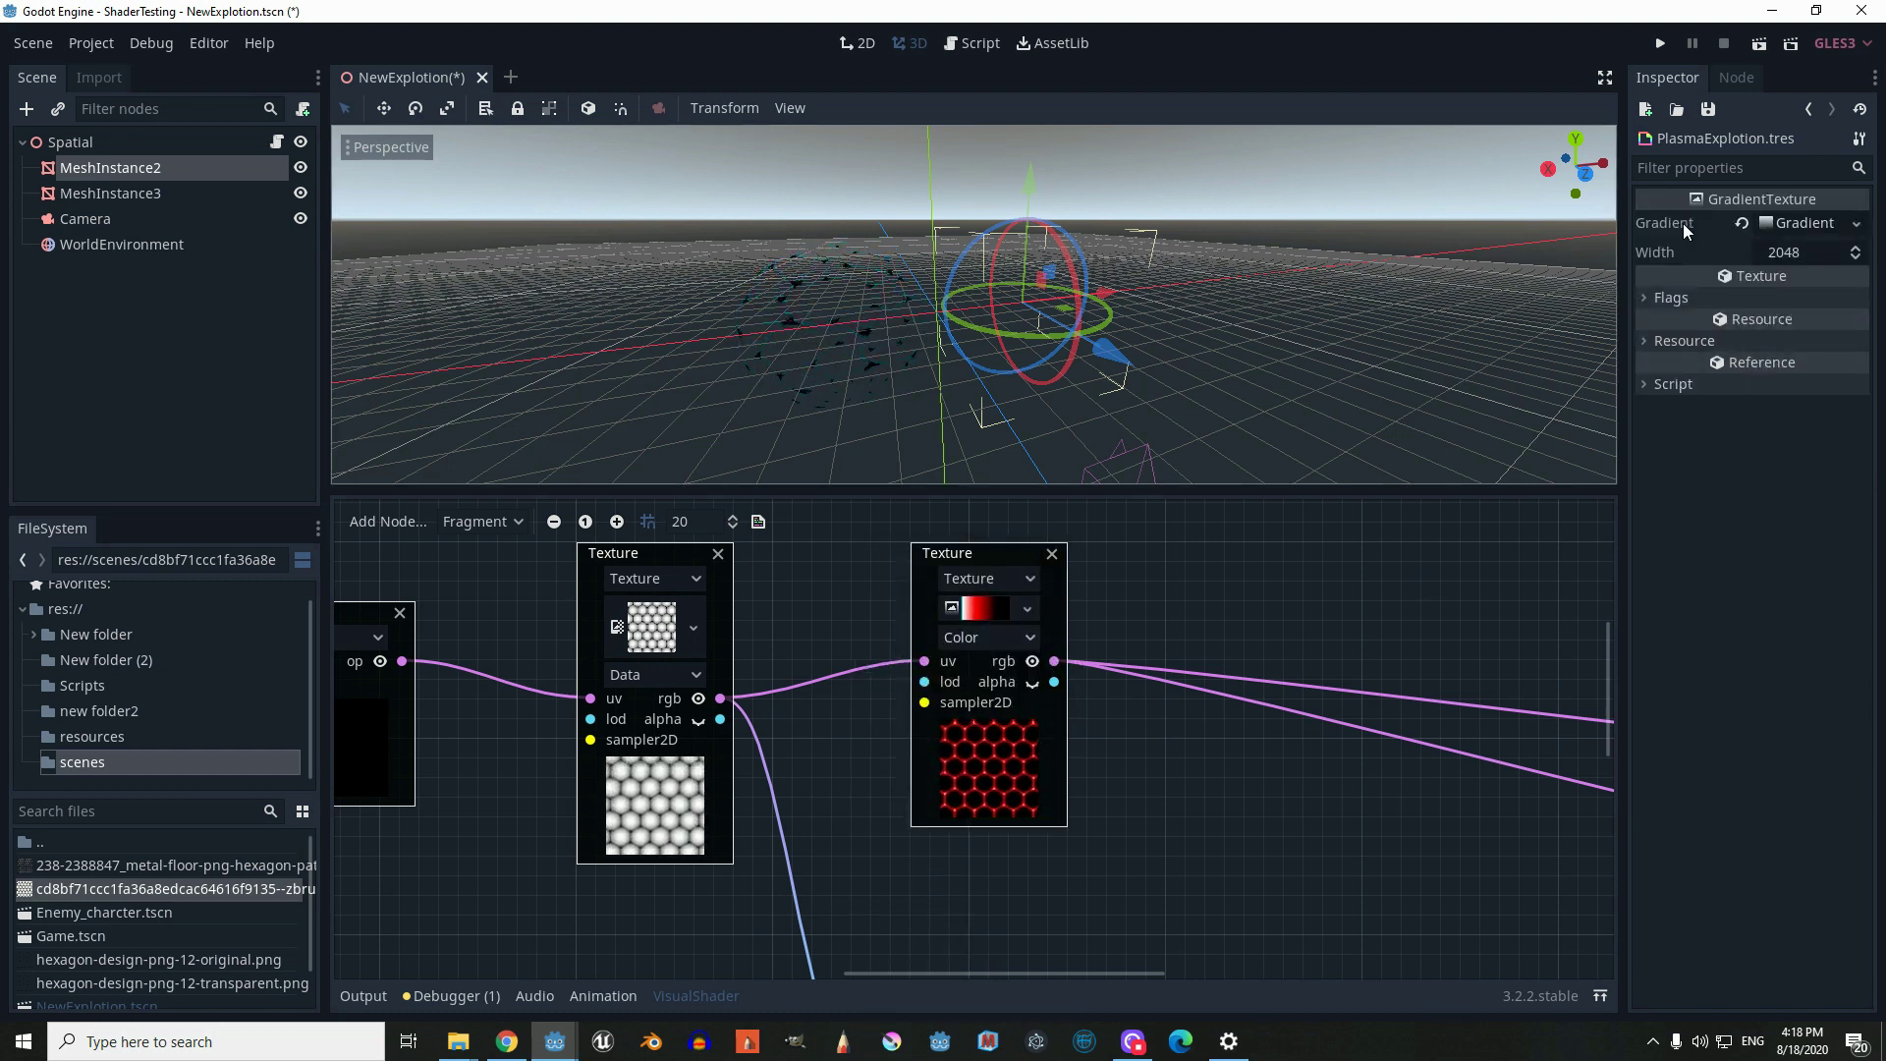
{"action": "left_click", "coordinate": [1804, 222]}
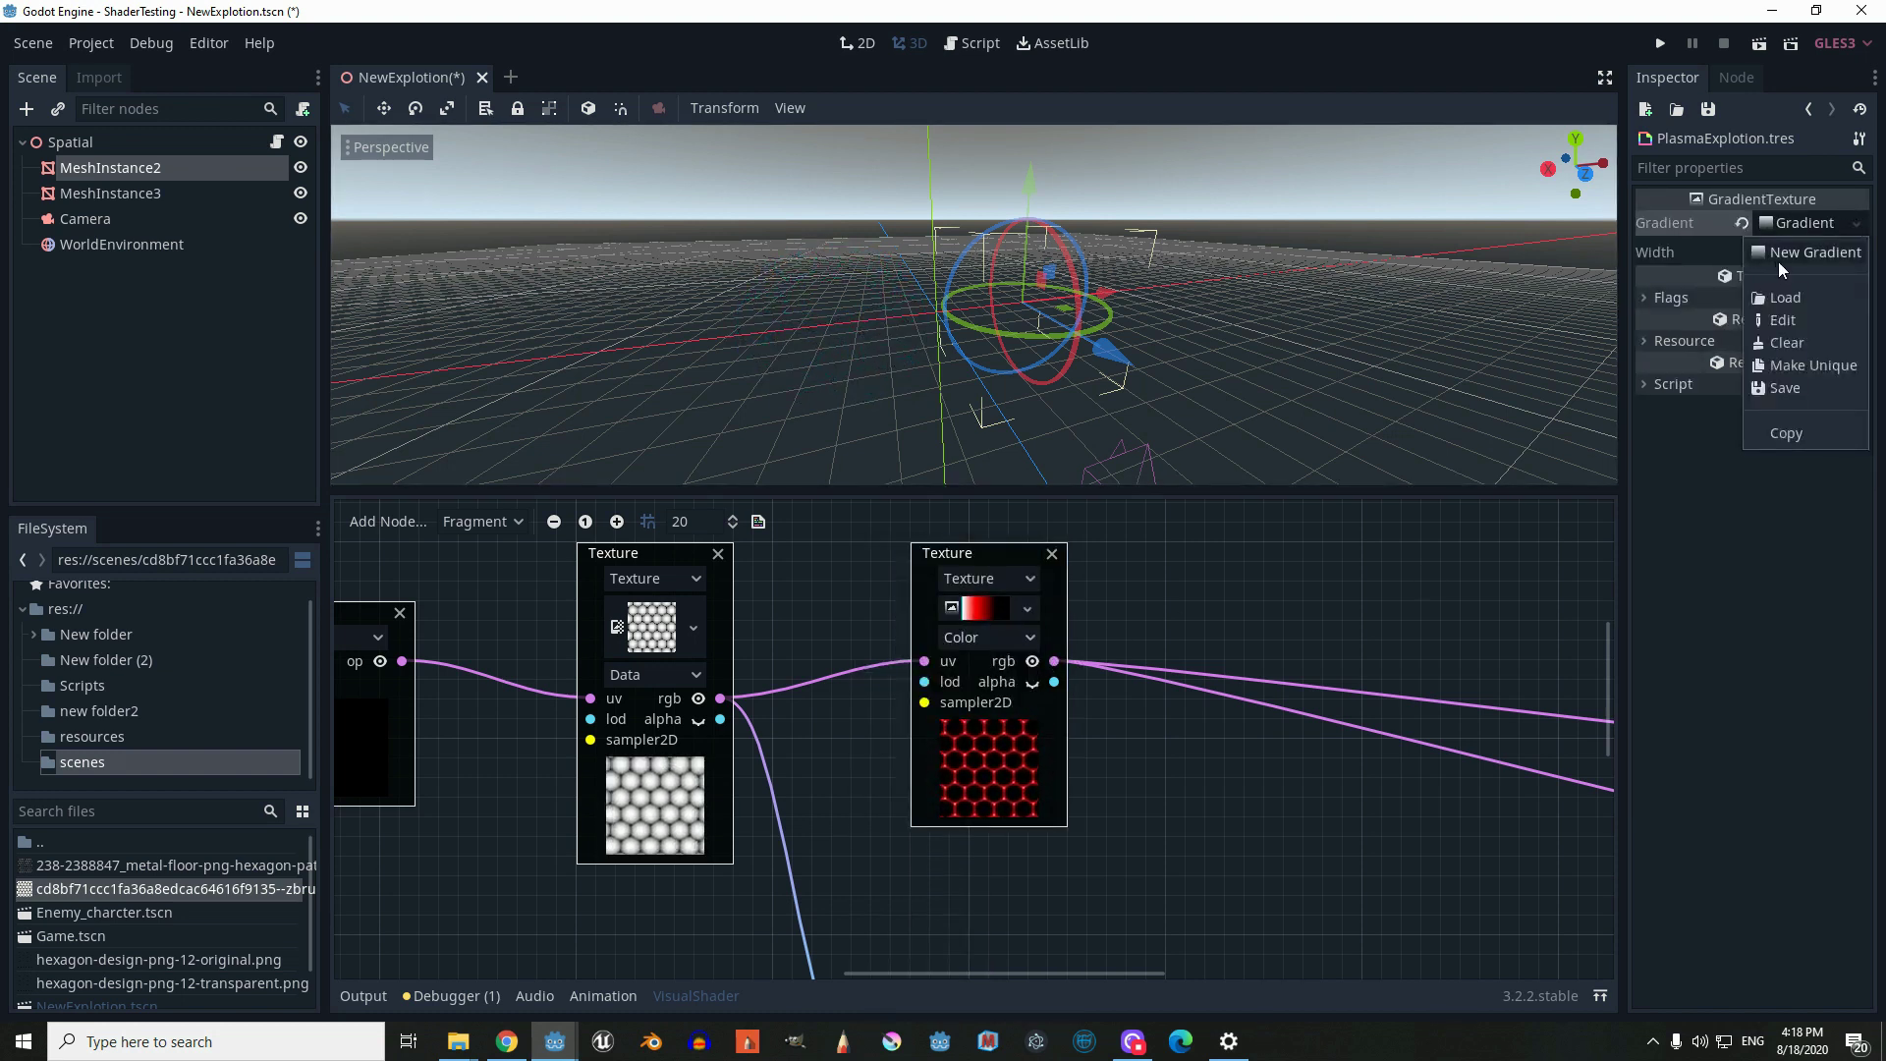
{"action": "left_click", "coordinate": [1796, 228]}
{"action": "left_click", "coordinate": [1795, 217]}
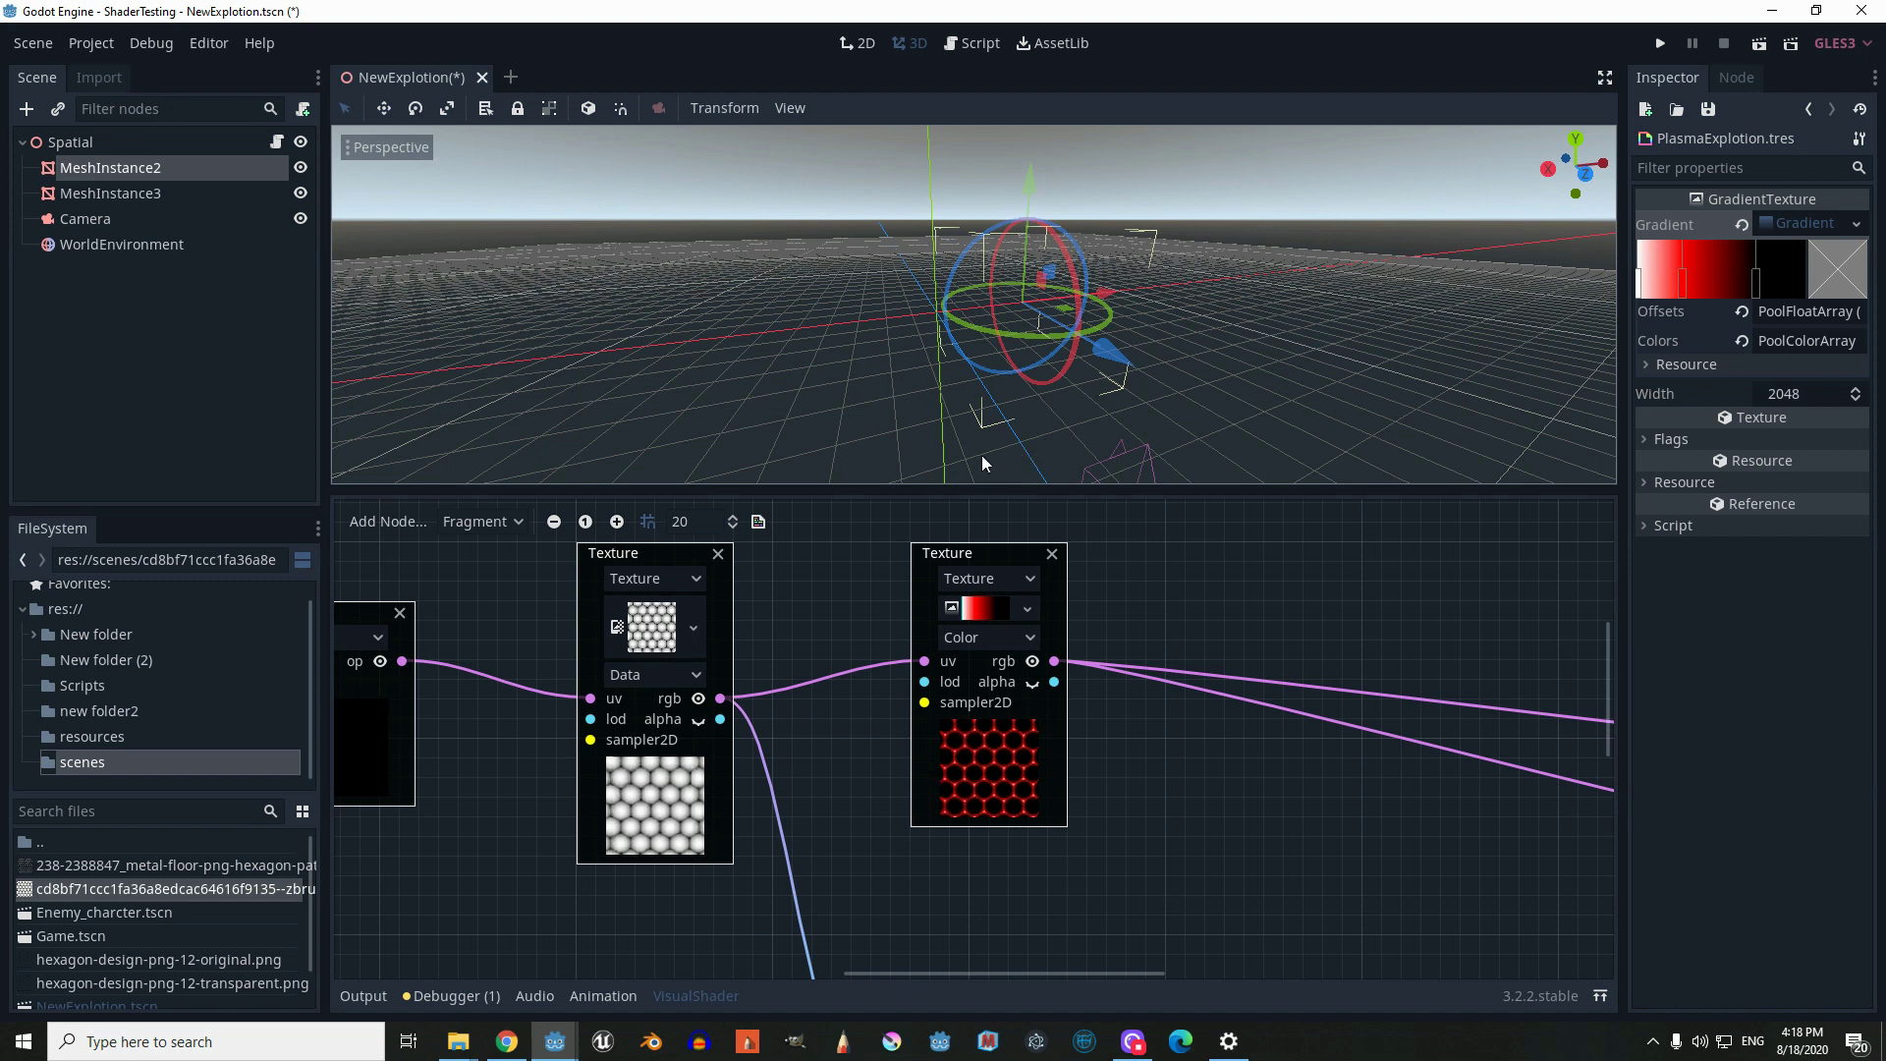
Pan the shader graph over to the Output node
{"action": "middle_click_drag", "start_coordinate": [823, 616], "coordinate": [1010, 544]}
{"action": "middle_click_drag", "start_coordinate": [1421, 705], "coordinate": [590, 725]}
{"action": "middle_click_drag", "start_coordinate": [1046, 567], "coordinate": [1000, 540]}
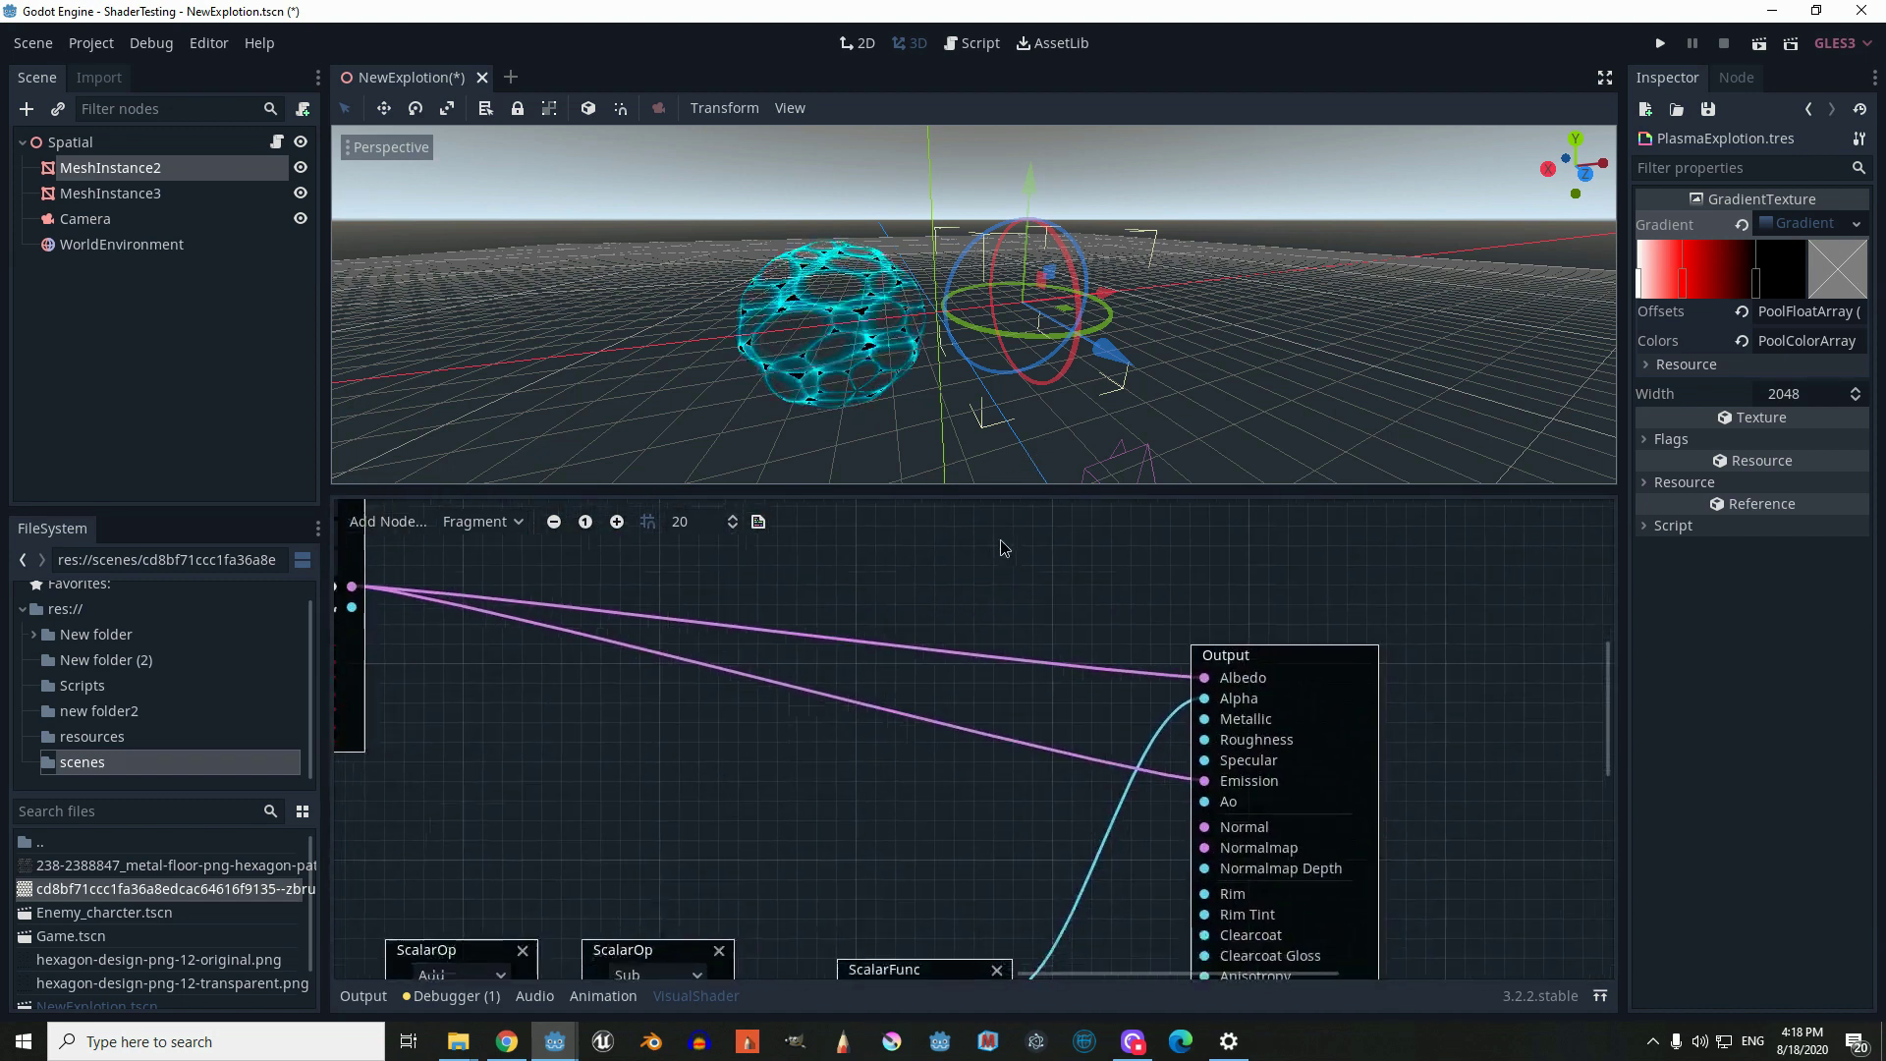
Pan the graph to show the Time uniform chain and the Output node's ports
{"action": "scroll", "coordinate": [1288, 639], "scroll_direction": "down", "scroll_amount": 2}
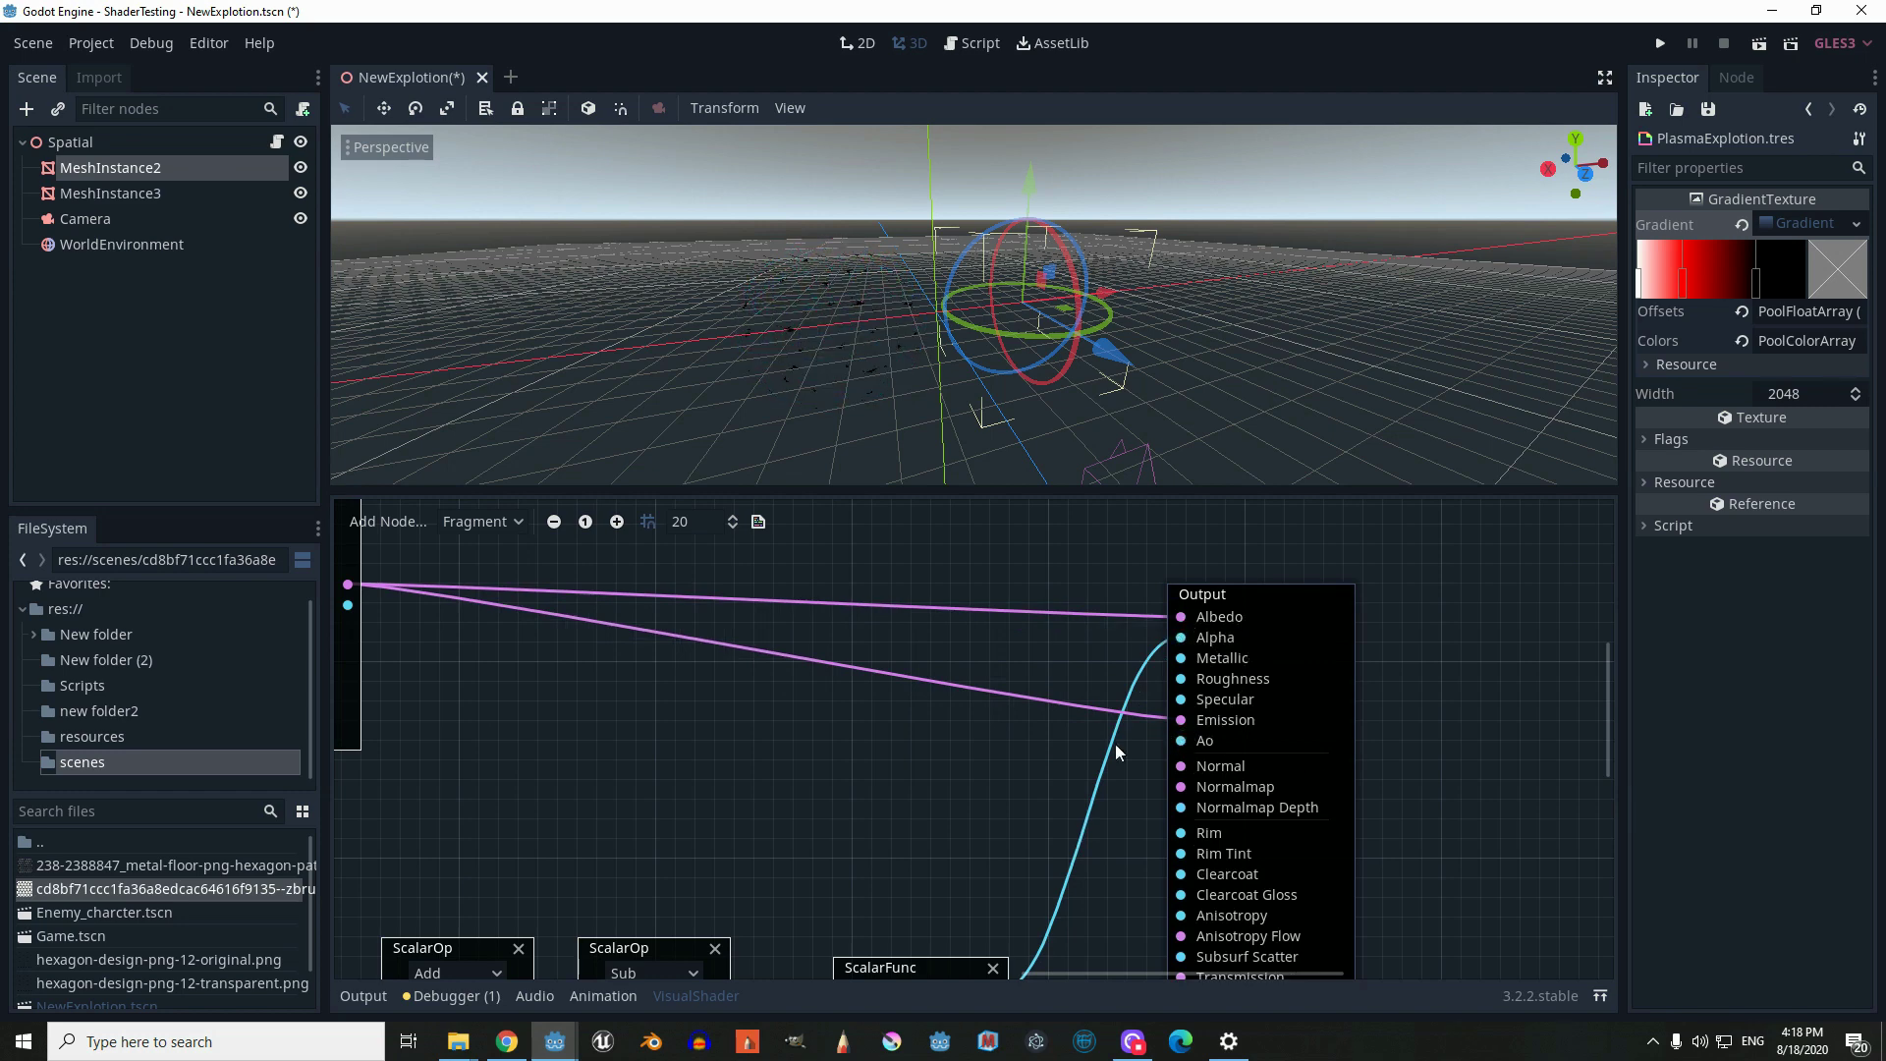
{"action": "middle_click_drag", "start_coordinate": [766, 778], "coordinate": [1394, 641]}
{"action": "middle_click_drag", "start_coordinate": [864, 721], "coordinate": [349, 706]}
{"action": "middle_click_drag", "start_coordinate": [833, 592], "coordinate": [851, 652]}
{"action": "middle_click_drag", "start_coordinate": [1248, 595], "coordinate": [1171, 634]}
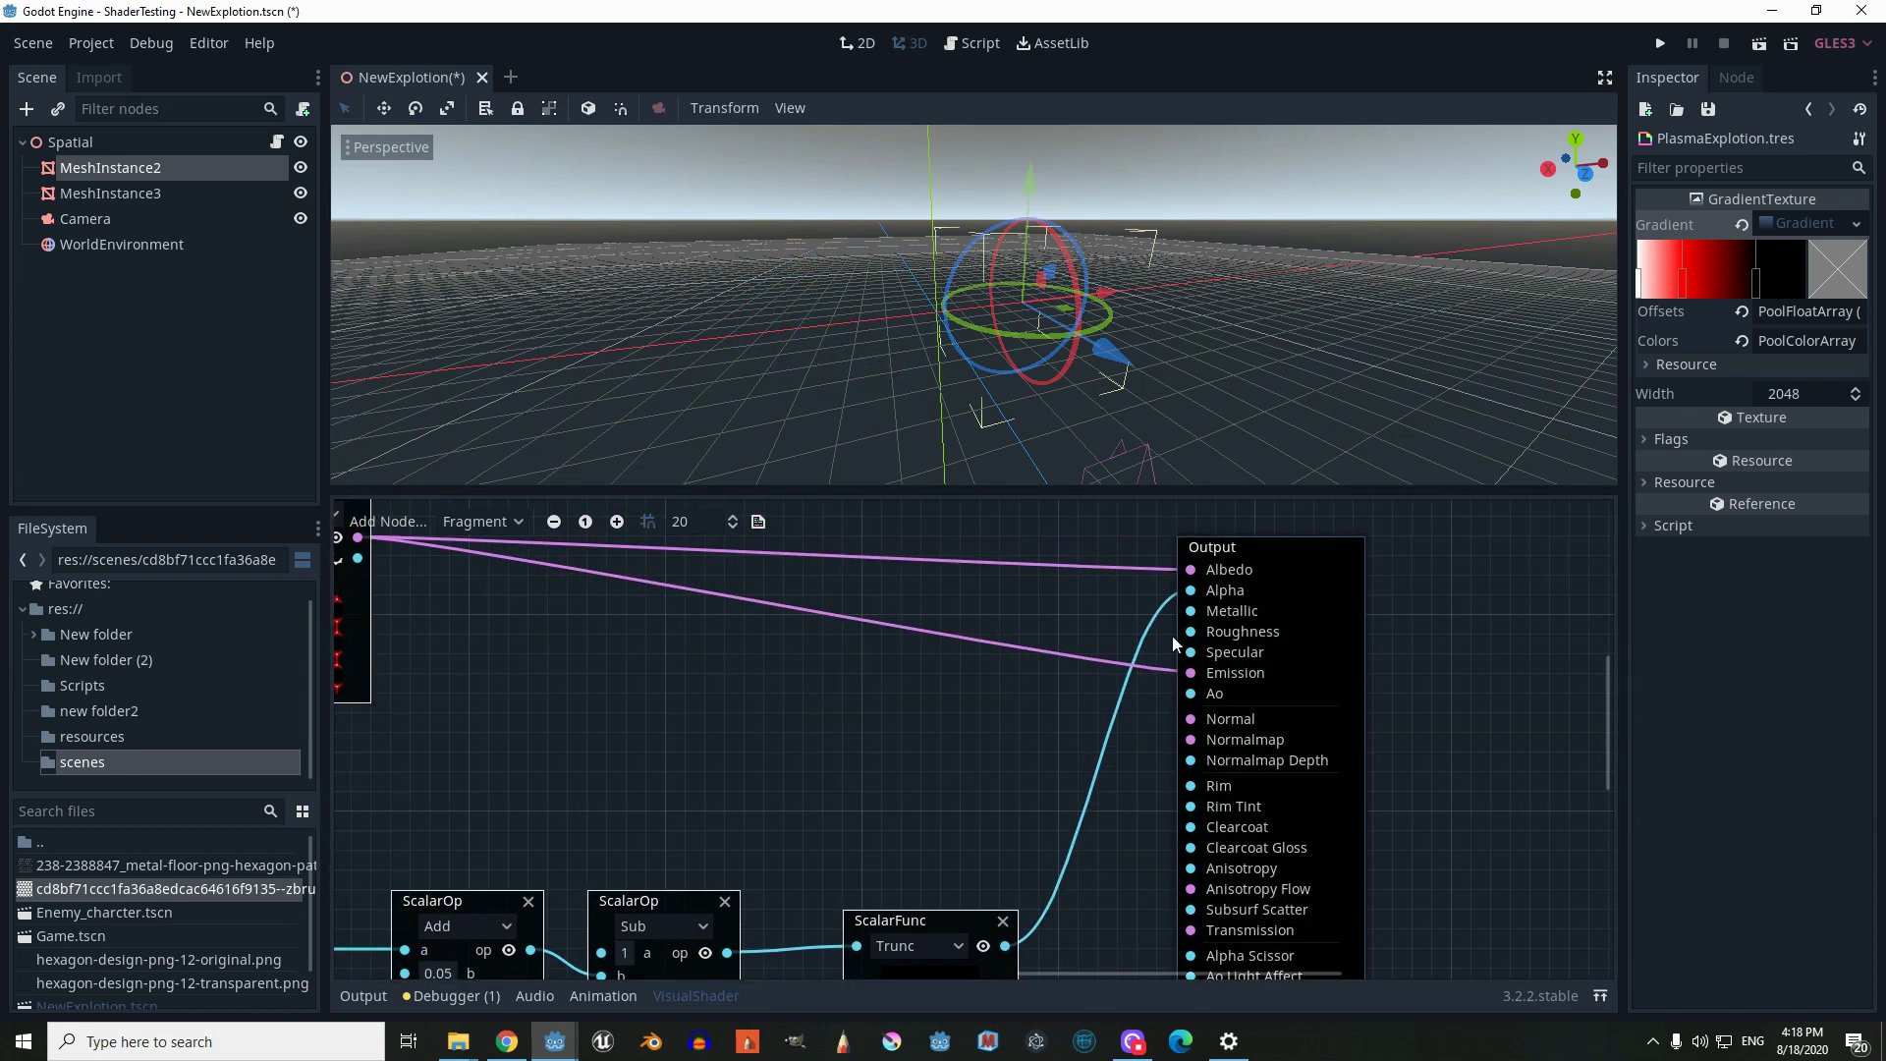
{"action": "scroll", "coordinate": [1180, 600], "scroll_direction": "left", "scroll_amount": 12, "text": "shift"}
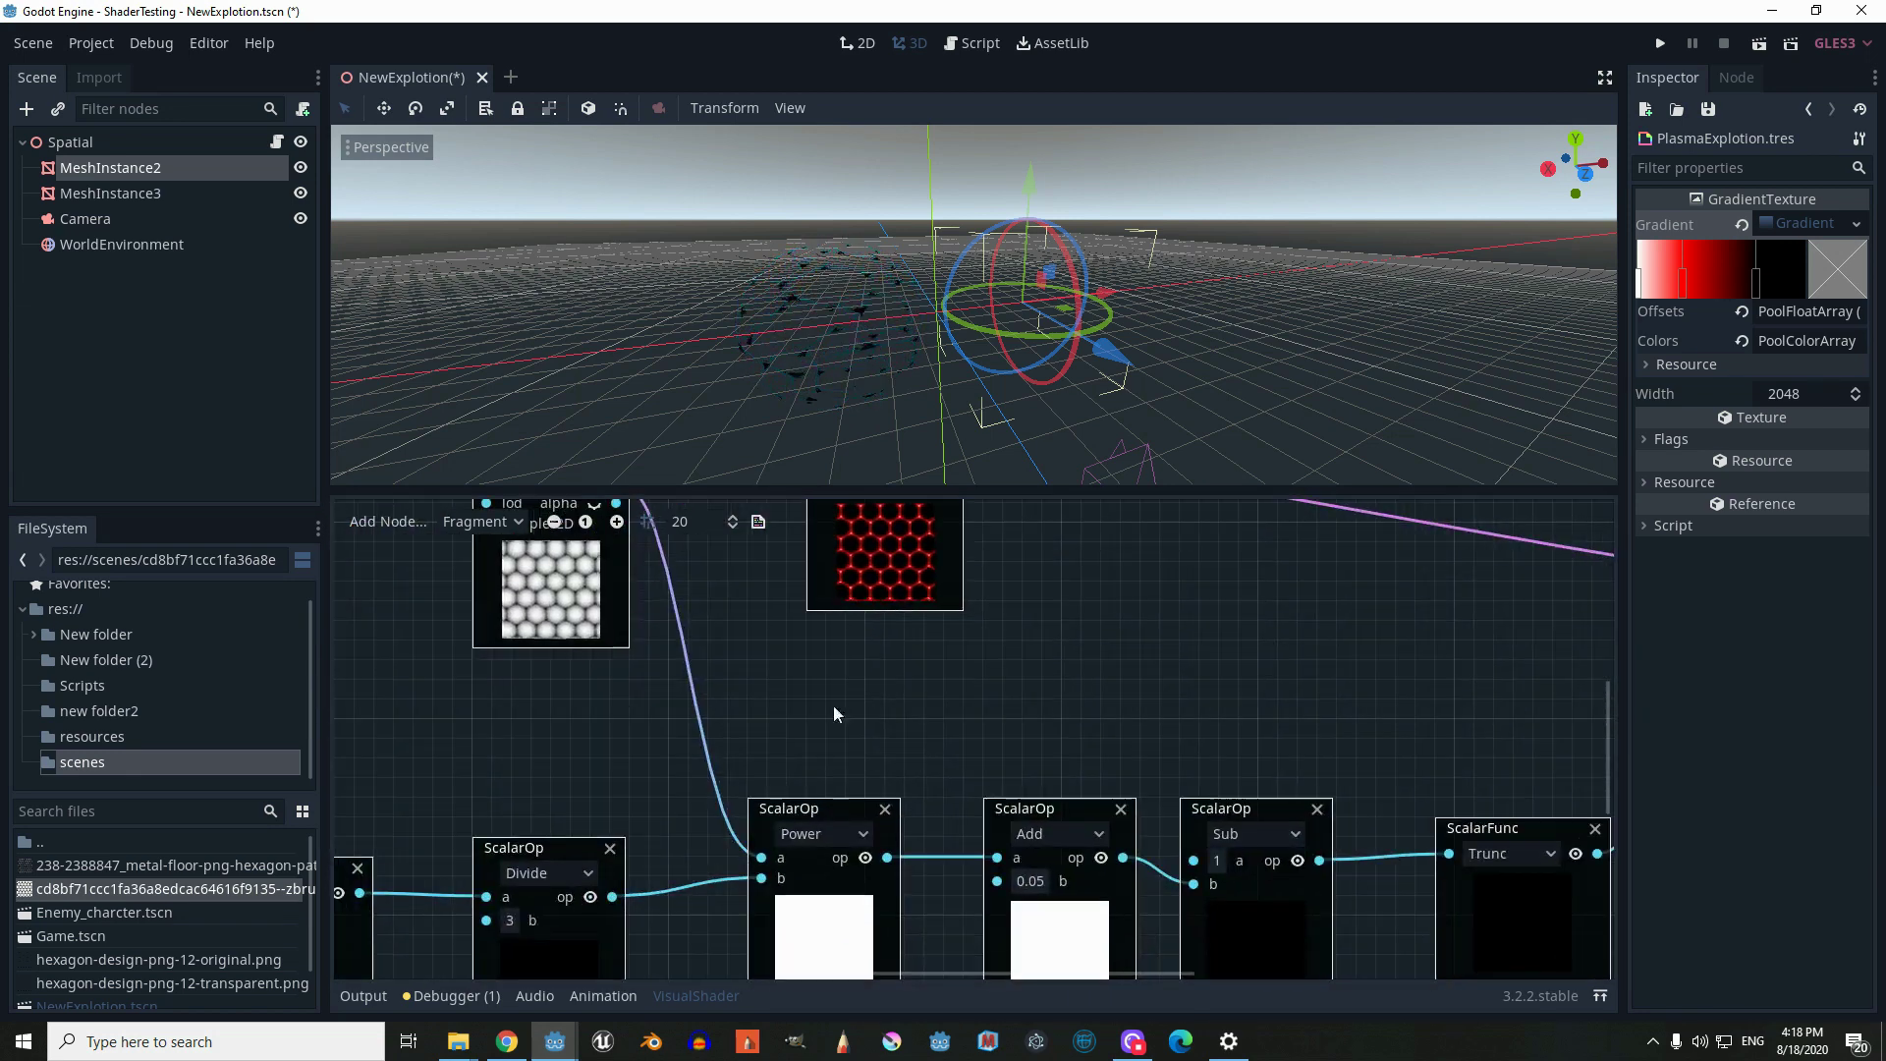
{"action": "middle_click_drag", "start_coordinate": [1069, 657], "coordinate": [1140, 625]}
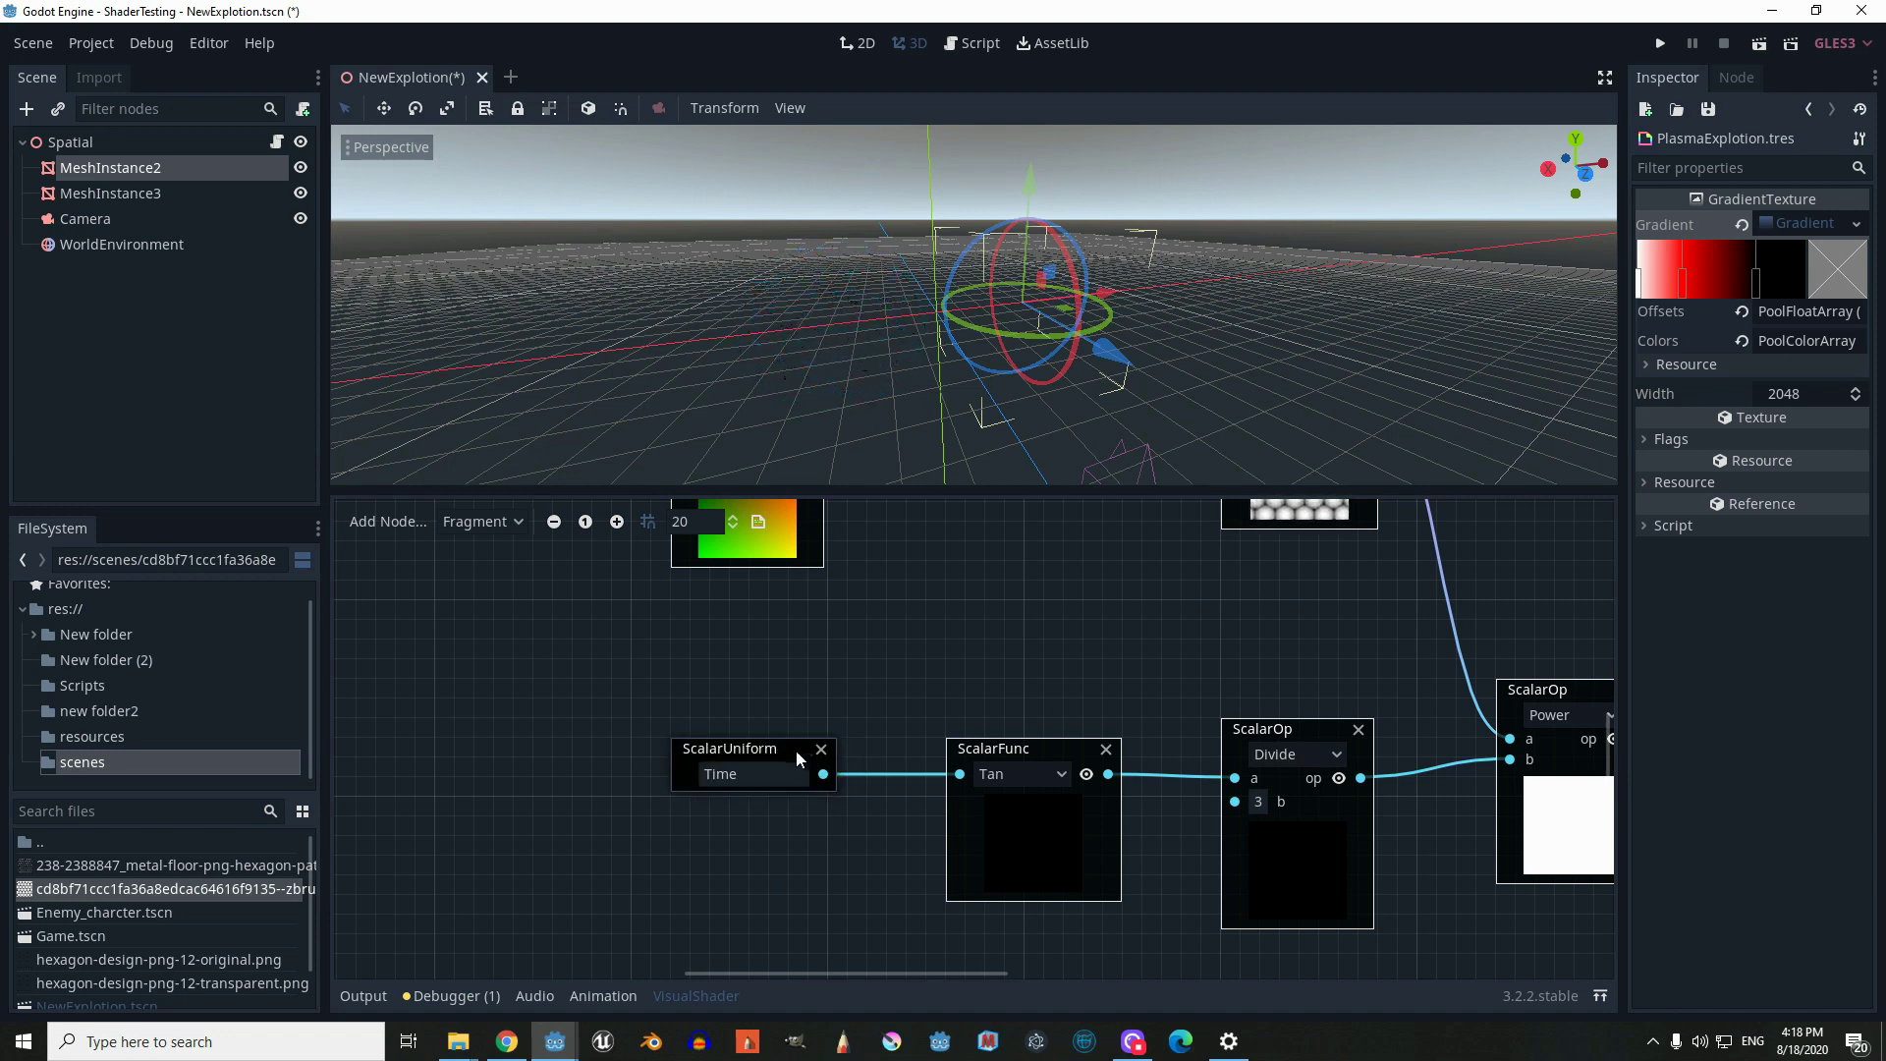
Confirm the Time uniform's name and show the material's Shader Param Time set to 0
{"action": "left_click", "coordinate": [769, 776]}
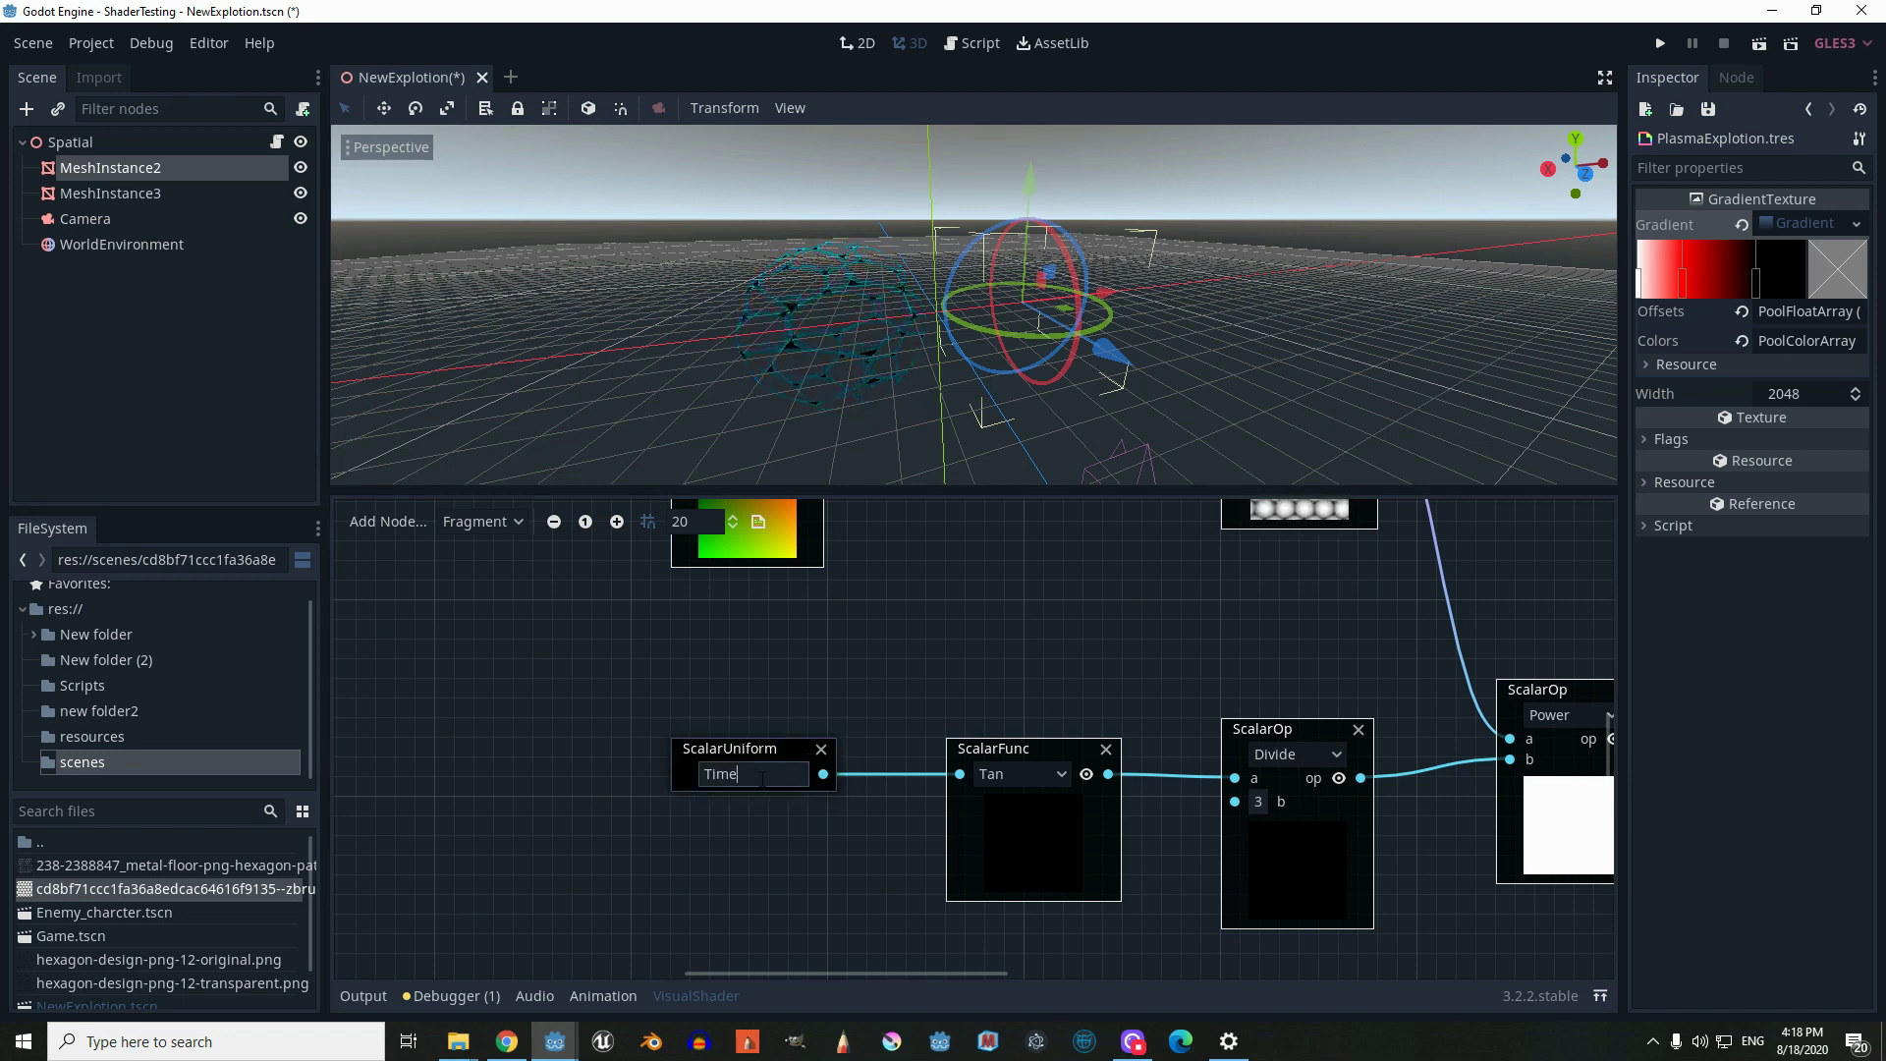
{"action": "left_click", "coordinate": [875, 691]}
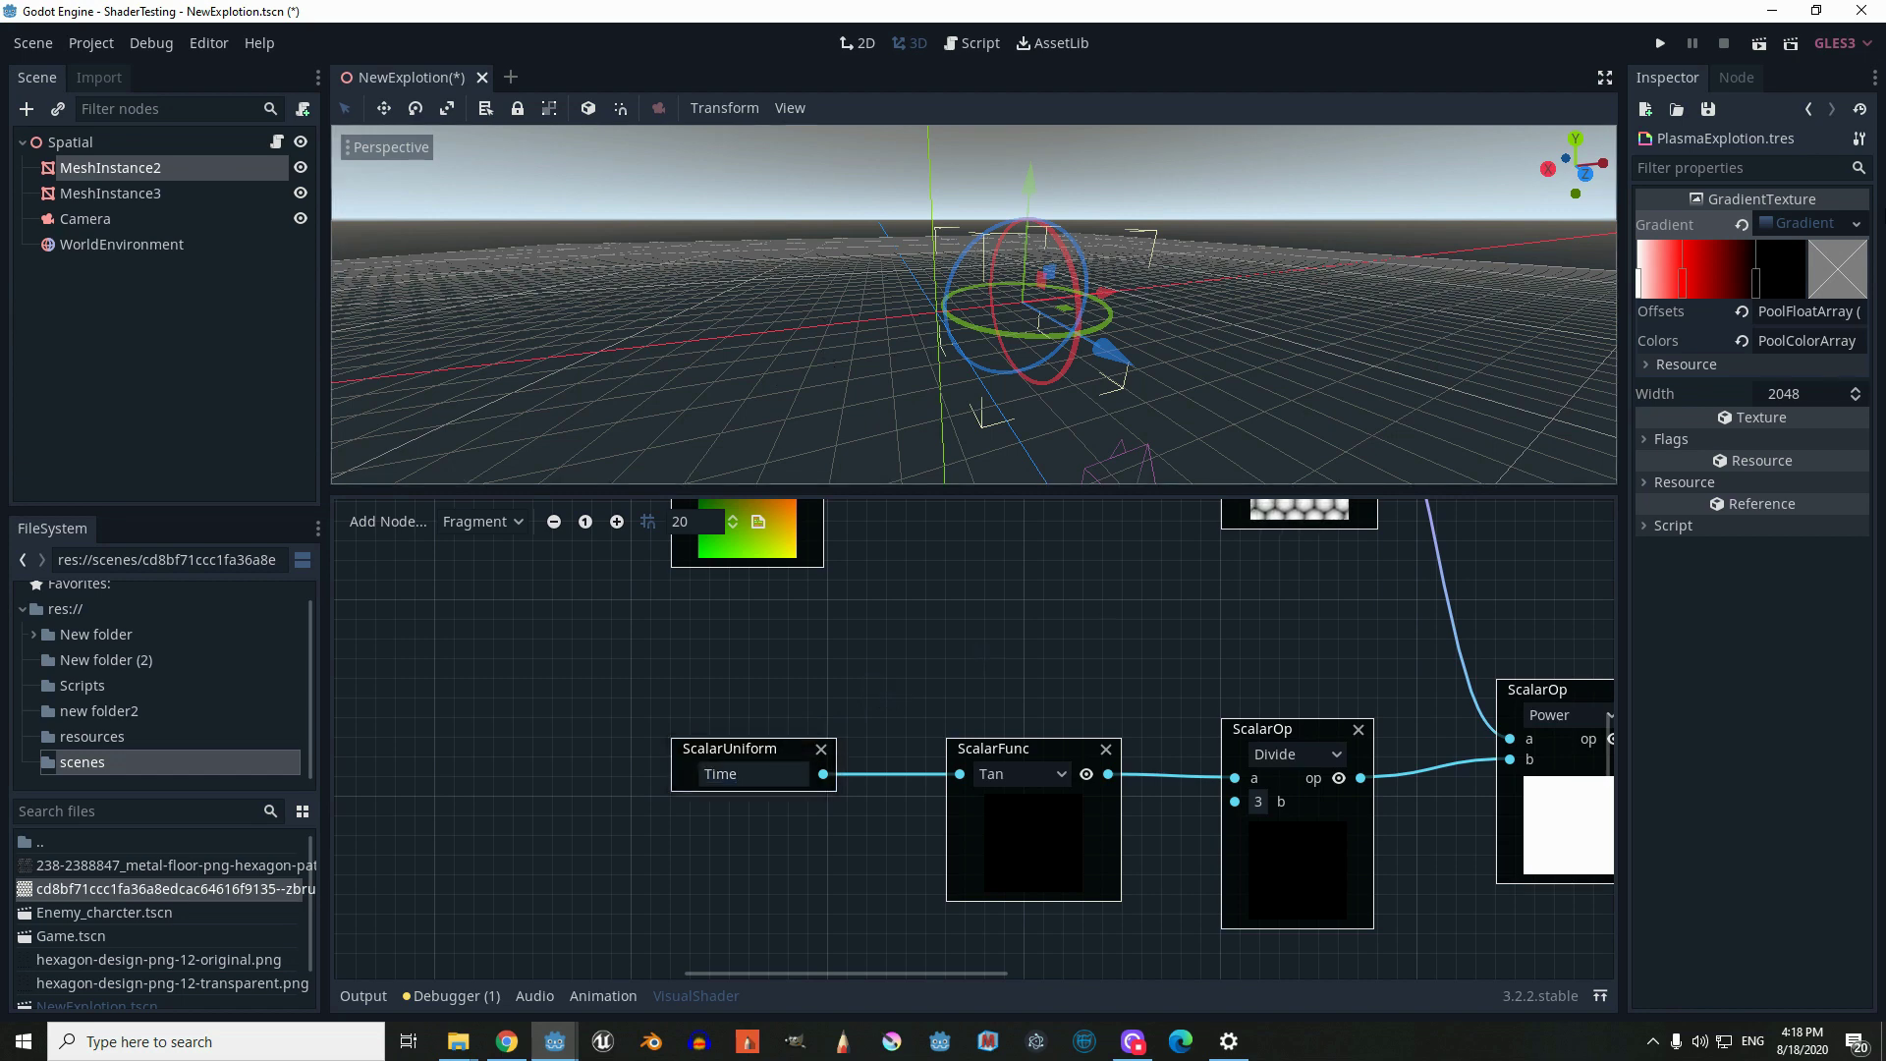
{"action": "left_click", "coordinate": [1808, 109]}
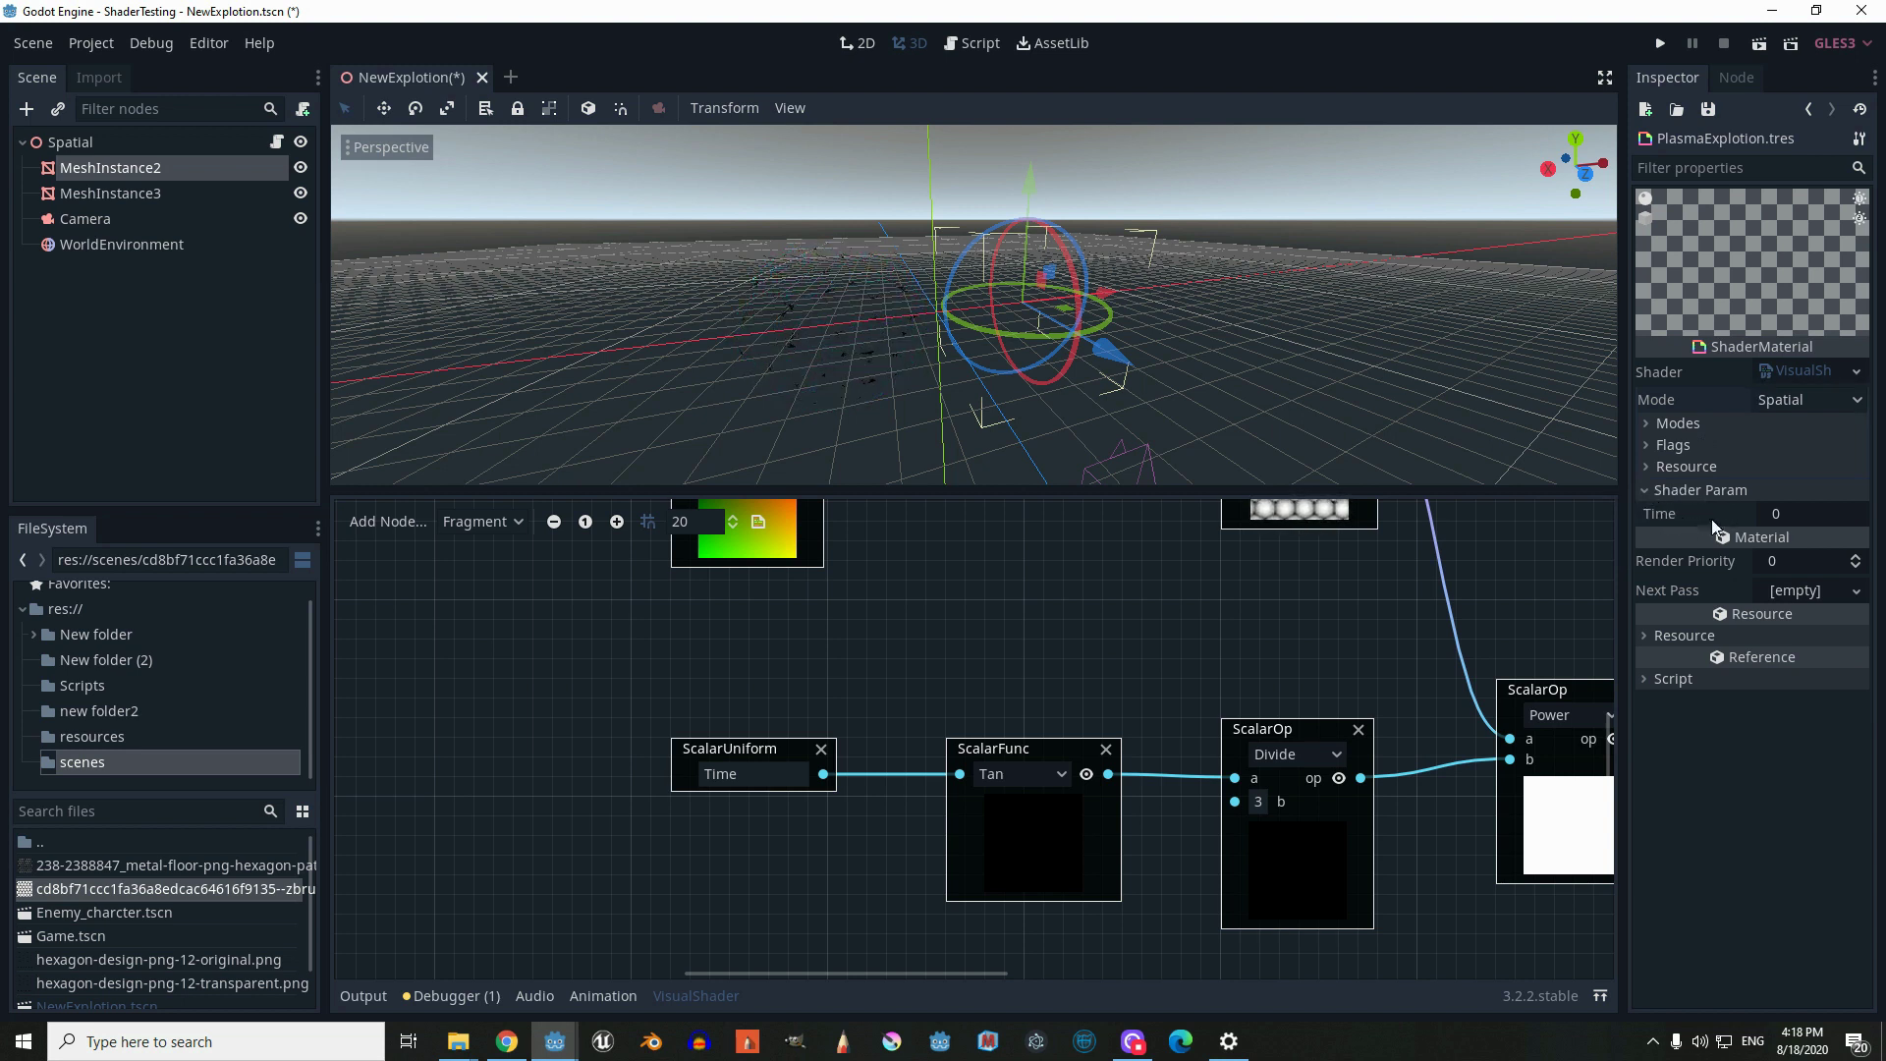
Raise the Time shader parameter to preview the explosion, reset it to 0, and nudge the Tan node
{"action": "mouse_move", "coordinate": [1780, 512]}
{"action": "left_mouse_down"}
{"action": "mouse_move", "coordinate": [1851, 514]}
{"action": "mouse_move", "coordinate": [1777, 515]}
{"action": "mouse_move", "coordinate": [1801, 509]}
{"action": "left_mouse_up"}
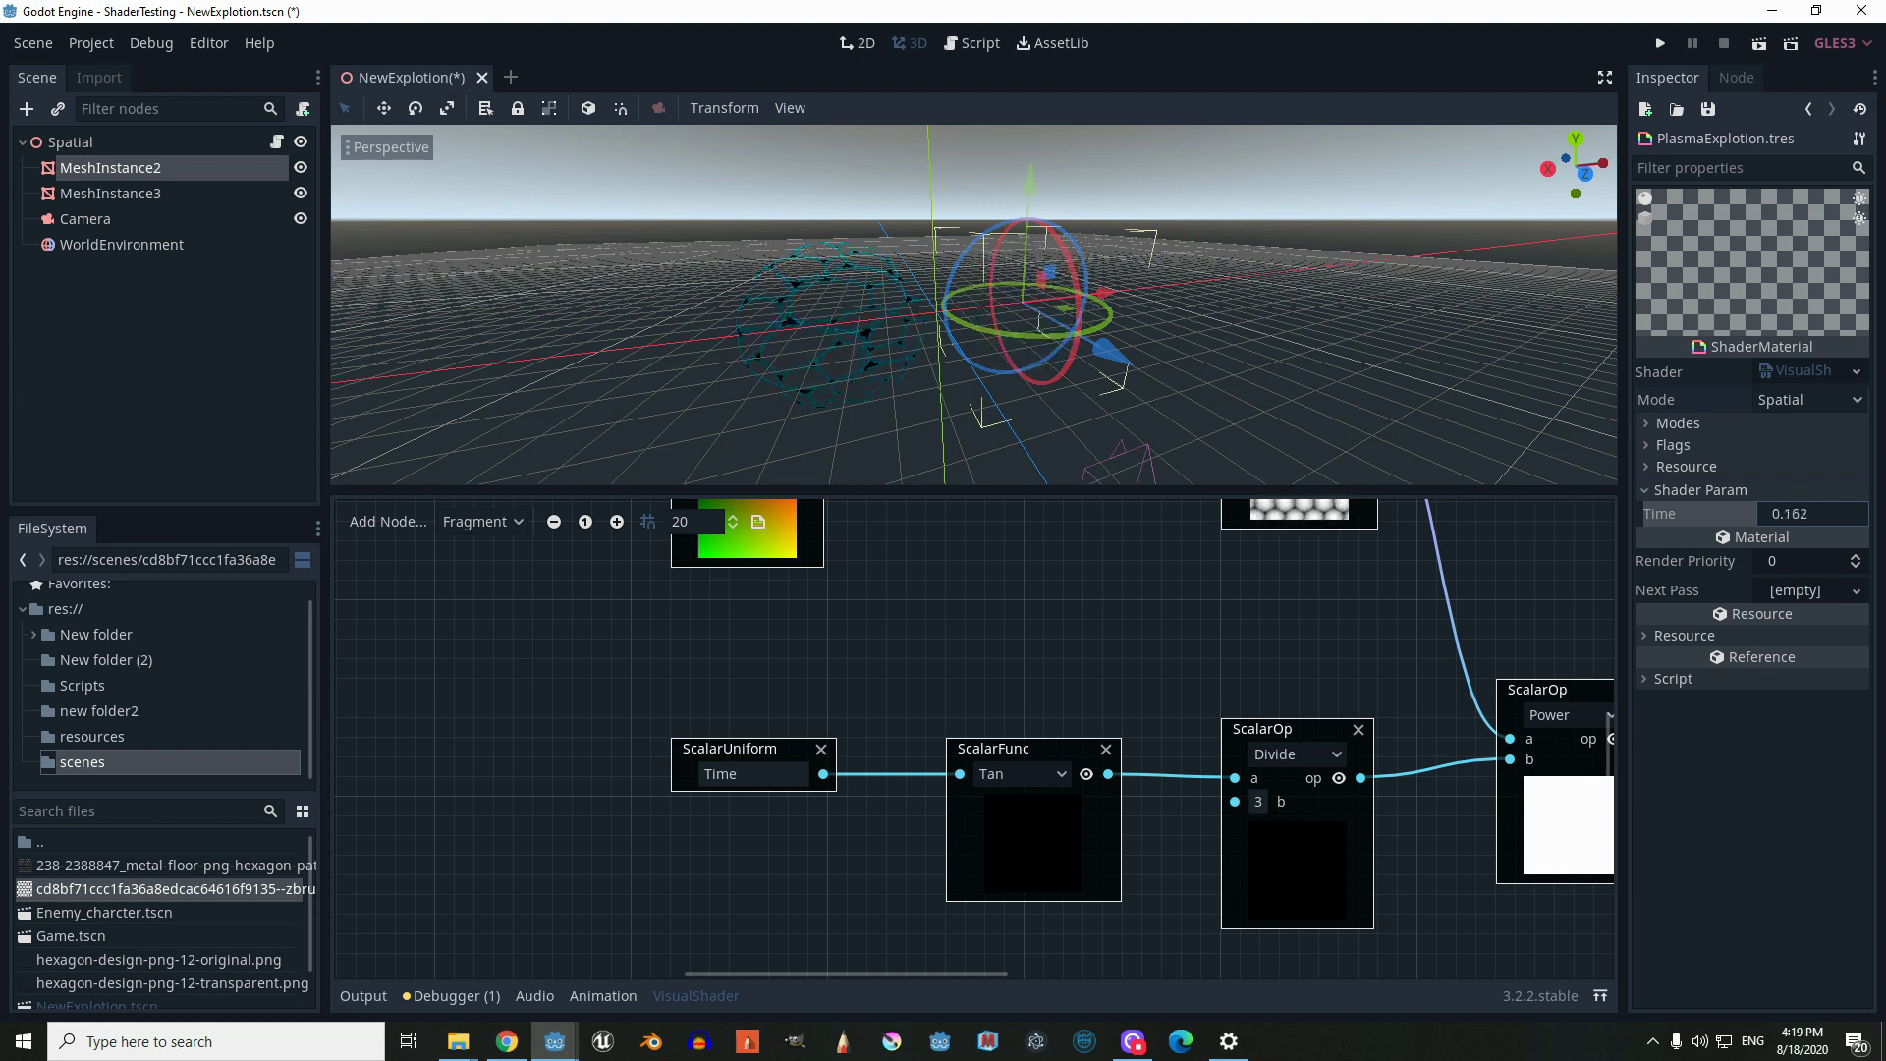
{"action": "left_click", "coordinate": [1801, 509]}
{"action": "type", "text": "0"}
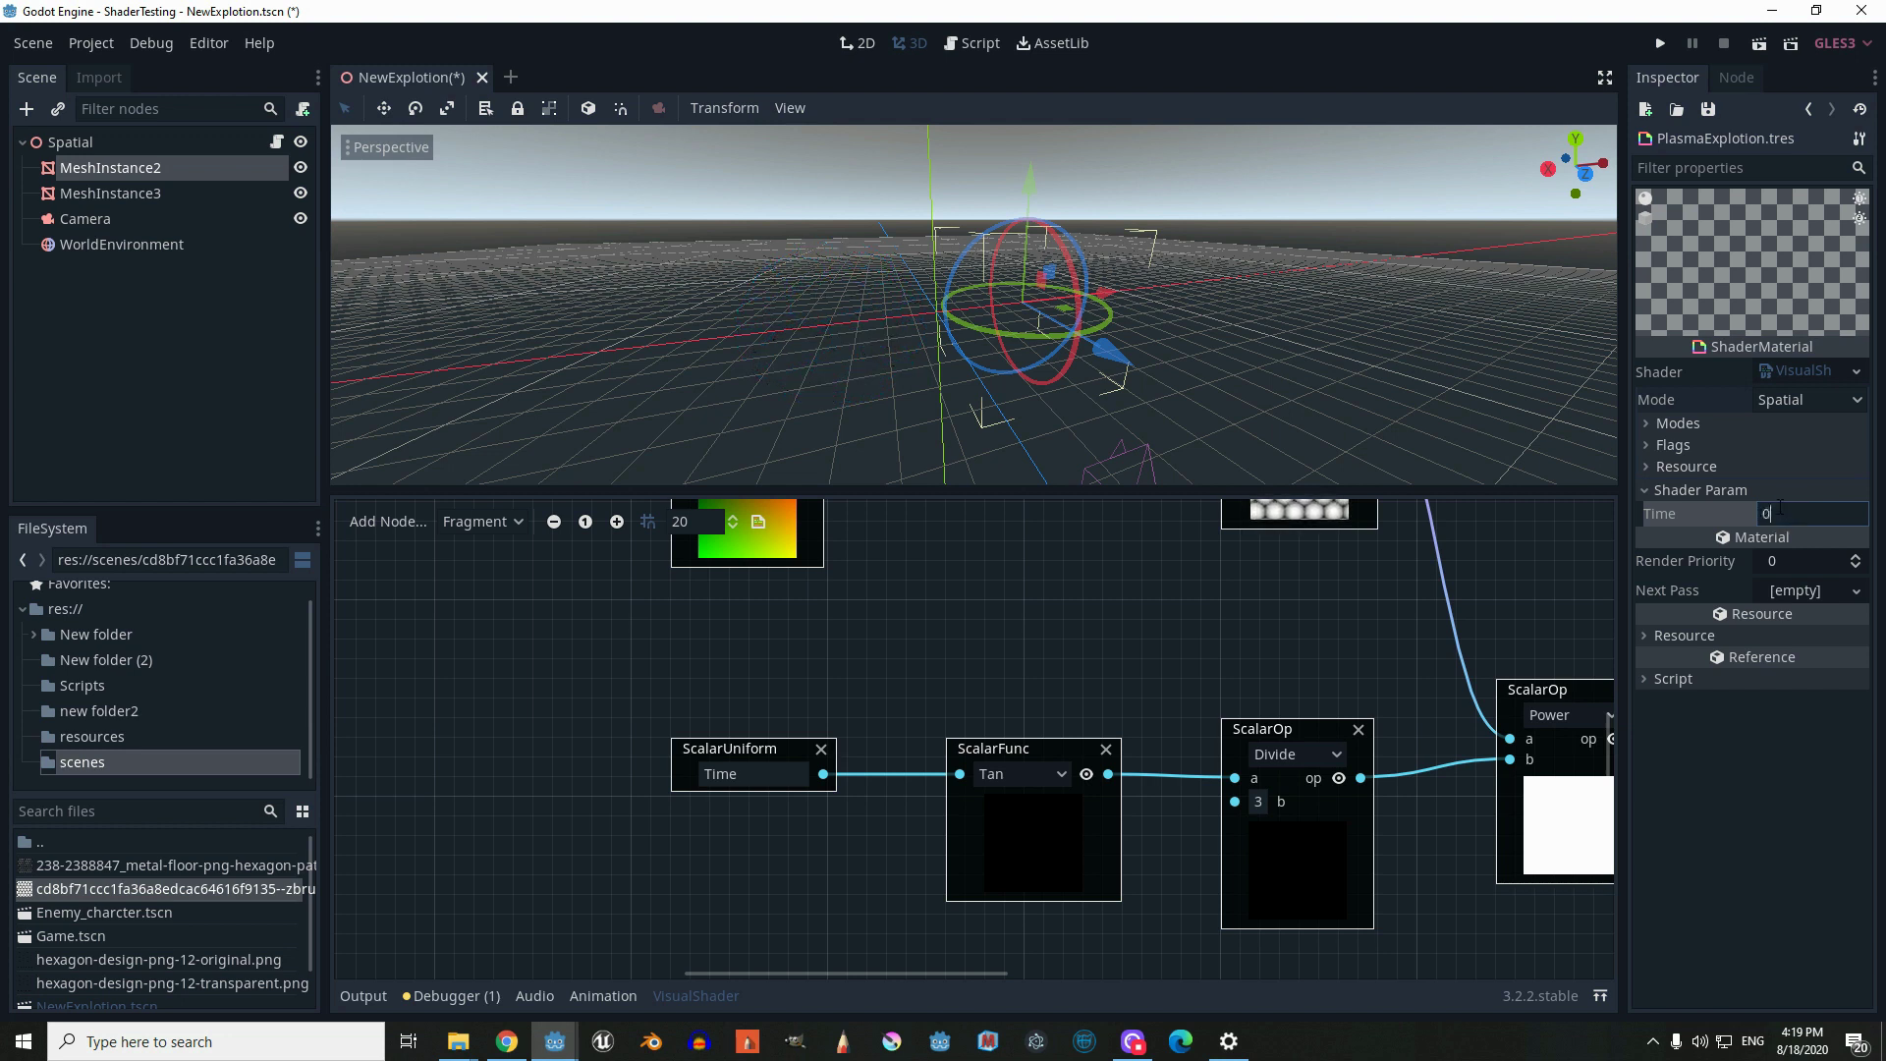
{"action": "key", "text": "Return"}
{"action": "middle_click_drag", "start_coordinate": [989, 592], "coordinate": [822, 577]}
{"action": "mouse_move", "coordinate": [846, 741]}
{"action": "left_mouse_down"}
{"action": "mouse_move", "coordinate": [827, 722]}
{"action": "mouse_move", "coordinate": [875, 738]}
{"action": "mouse_move", "coordinate": [839, 728]}
{"action": "left_mouse_up"}
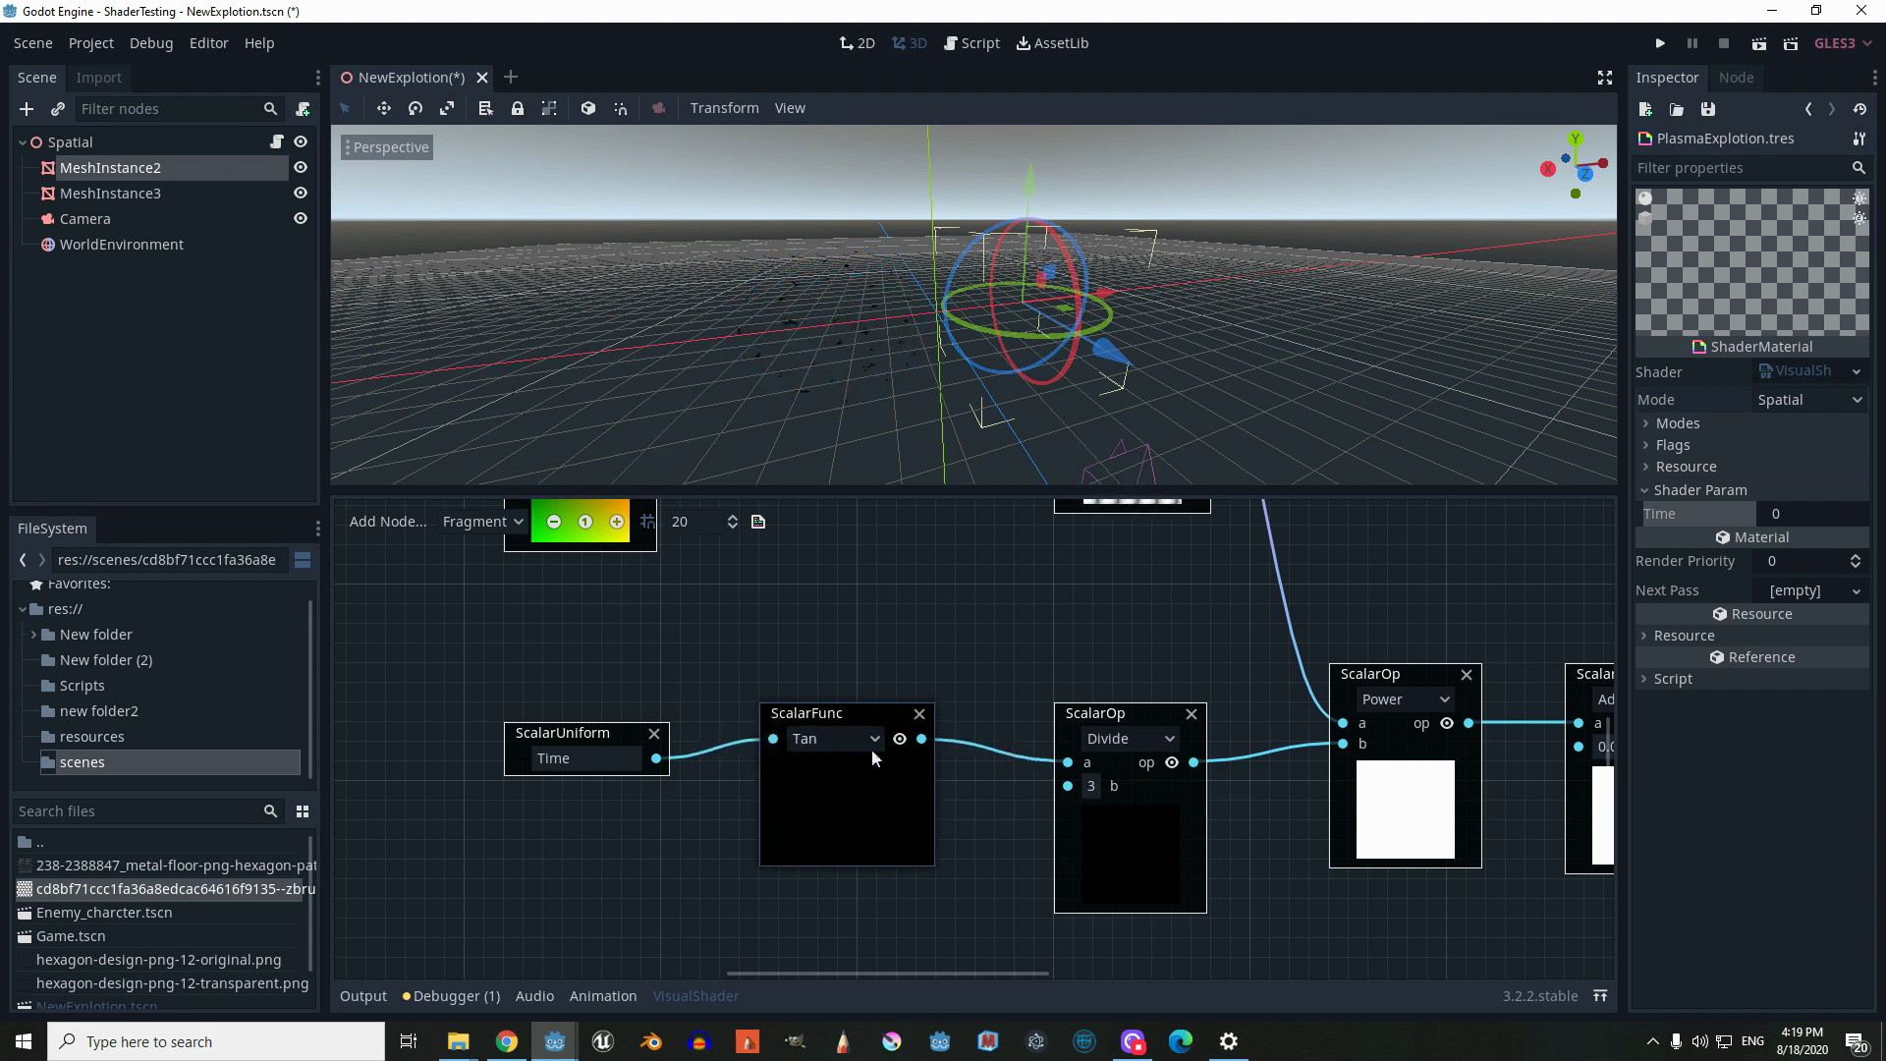
Move the Power node down into line, keeping its operation set to Power
{"action": "middle_click_drag", "start_coordinate": [995, 793], "coordinate": [816, 760]}
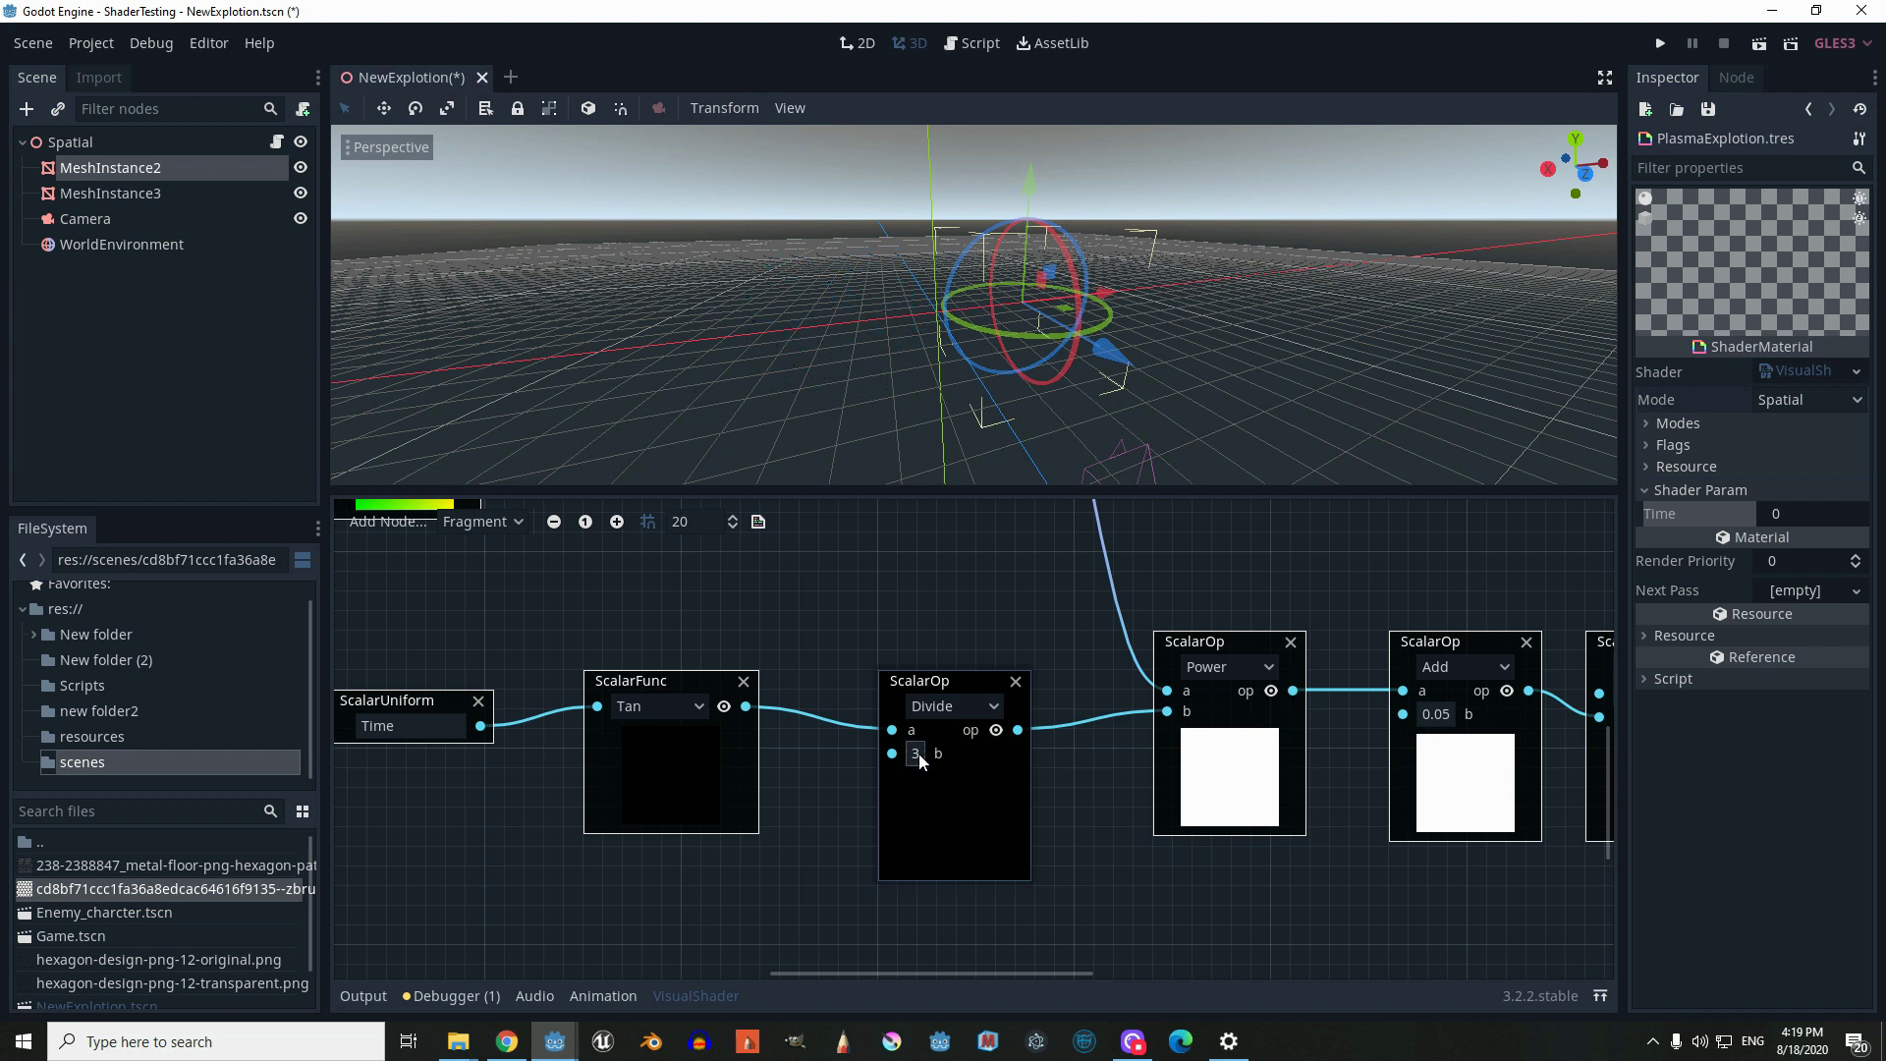
{"action": "middle_click_drag", "start_coordinate": [1073, 778], "coordinate": [888, 783]}
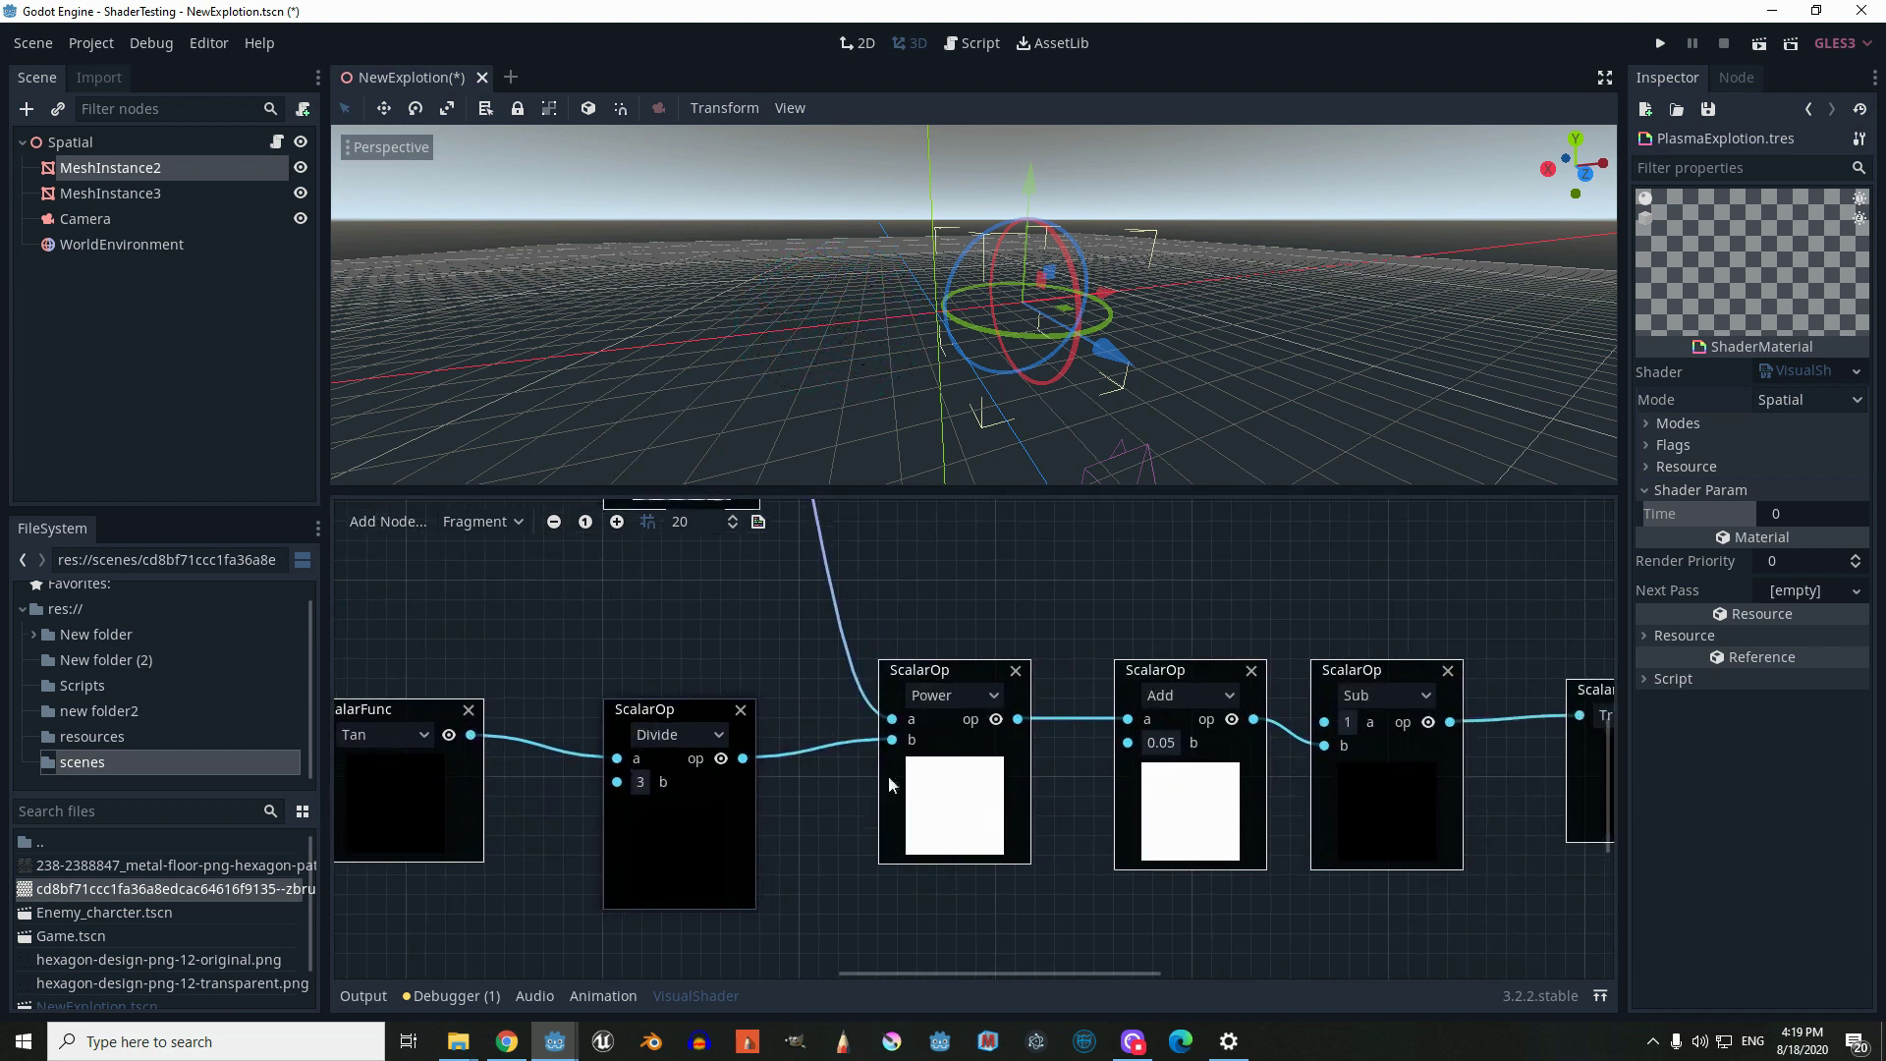
{"action": "middle_click_drag", "start_coordinate": [826, 696], "coordinate": [719, 709]}
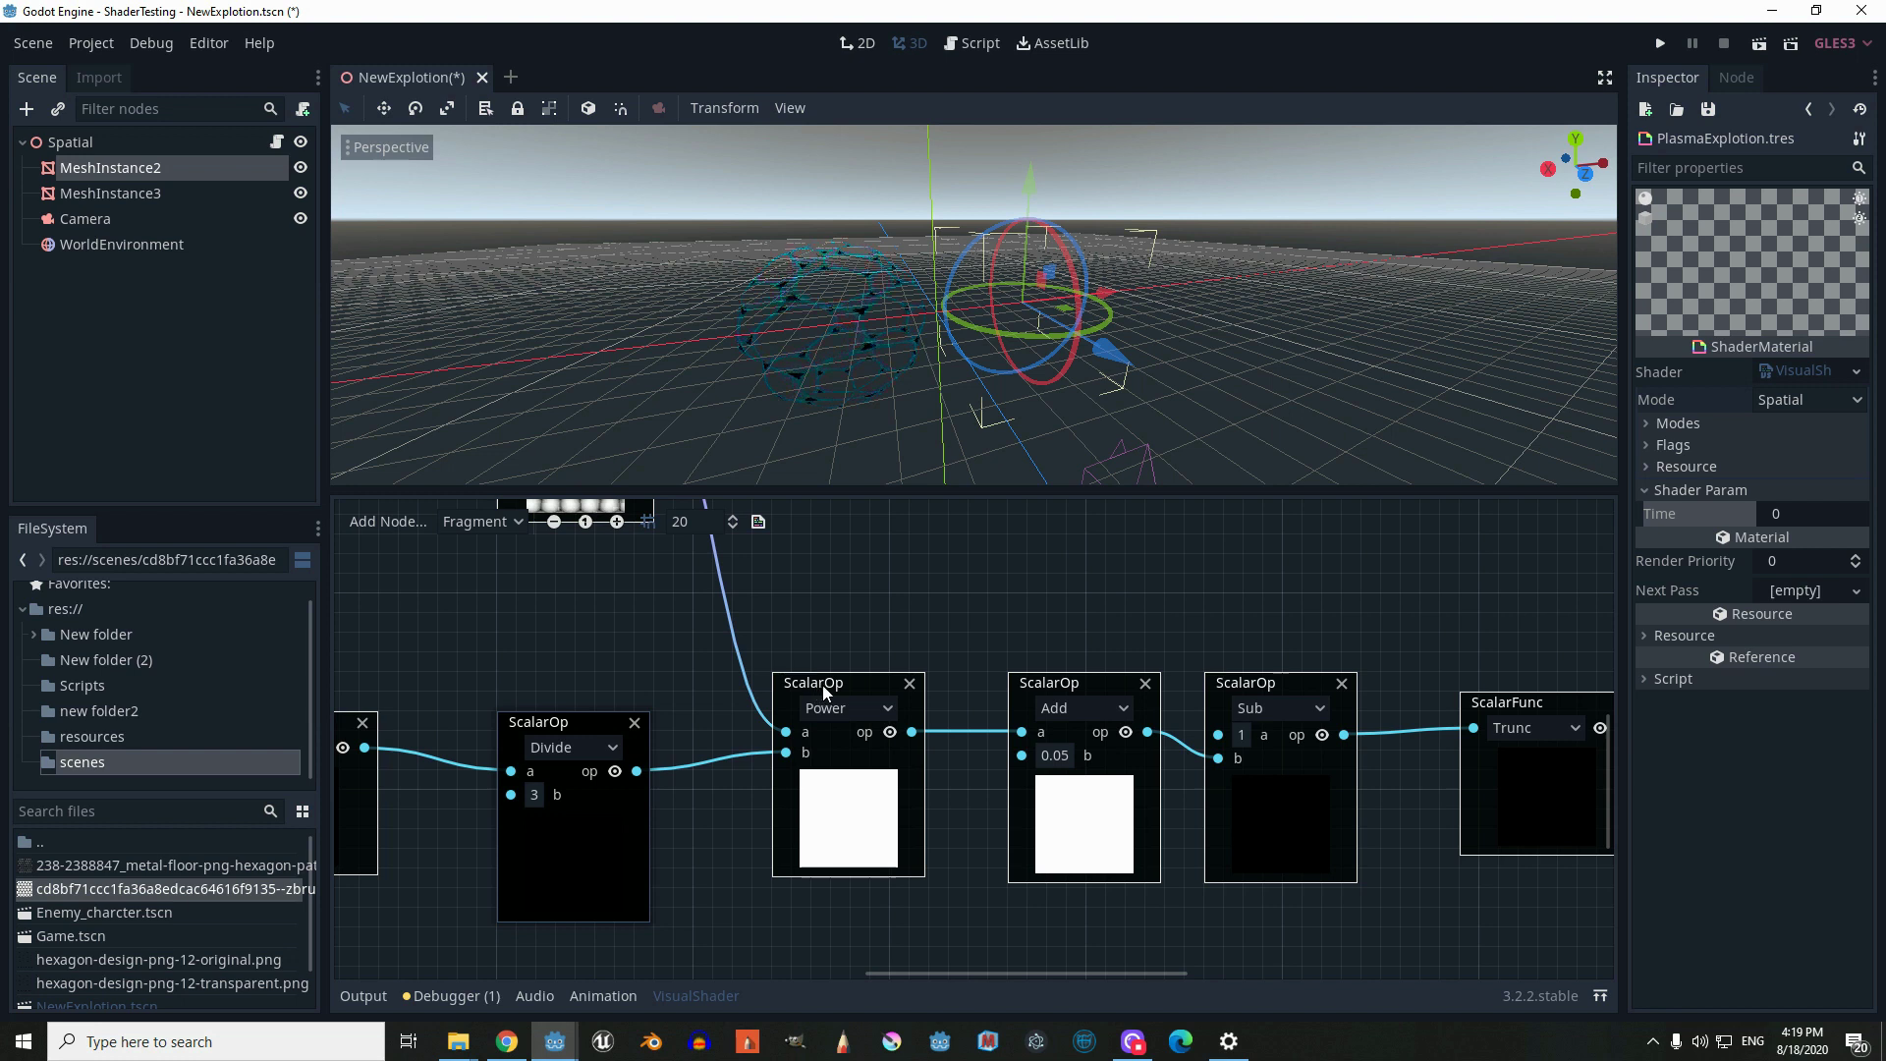
{"action": "left_click_drag", "start_coordinate": [823, 685], "coordinate": [830, 699]}
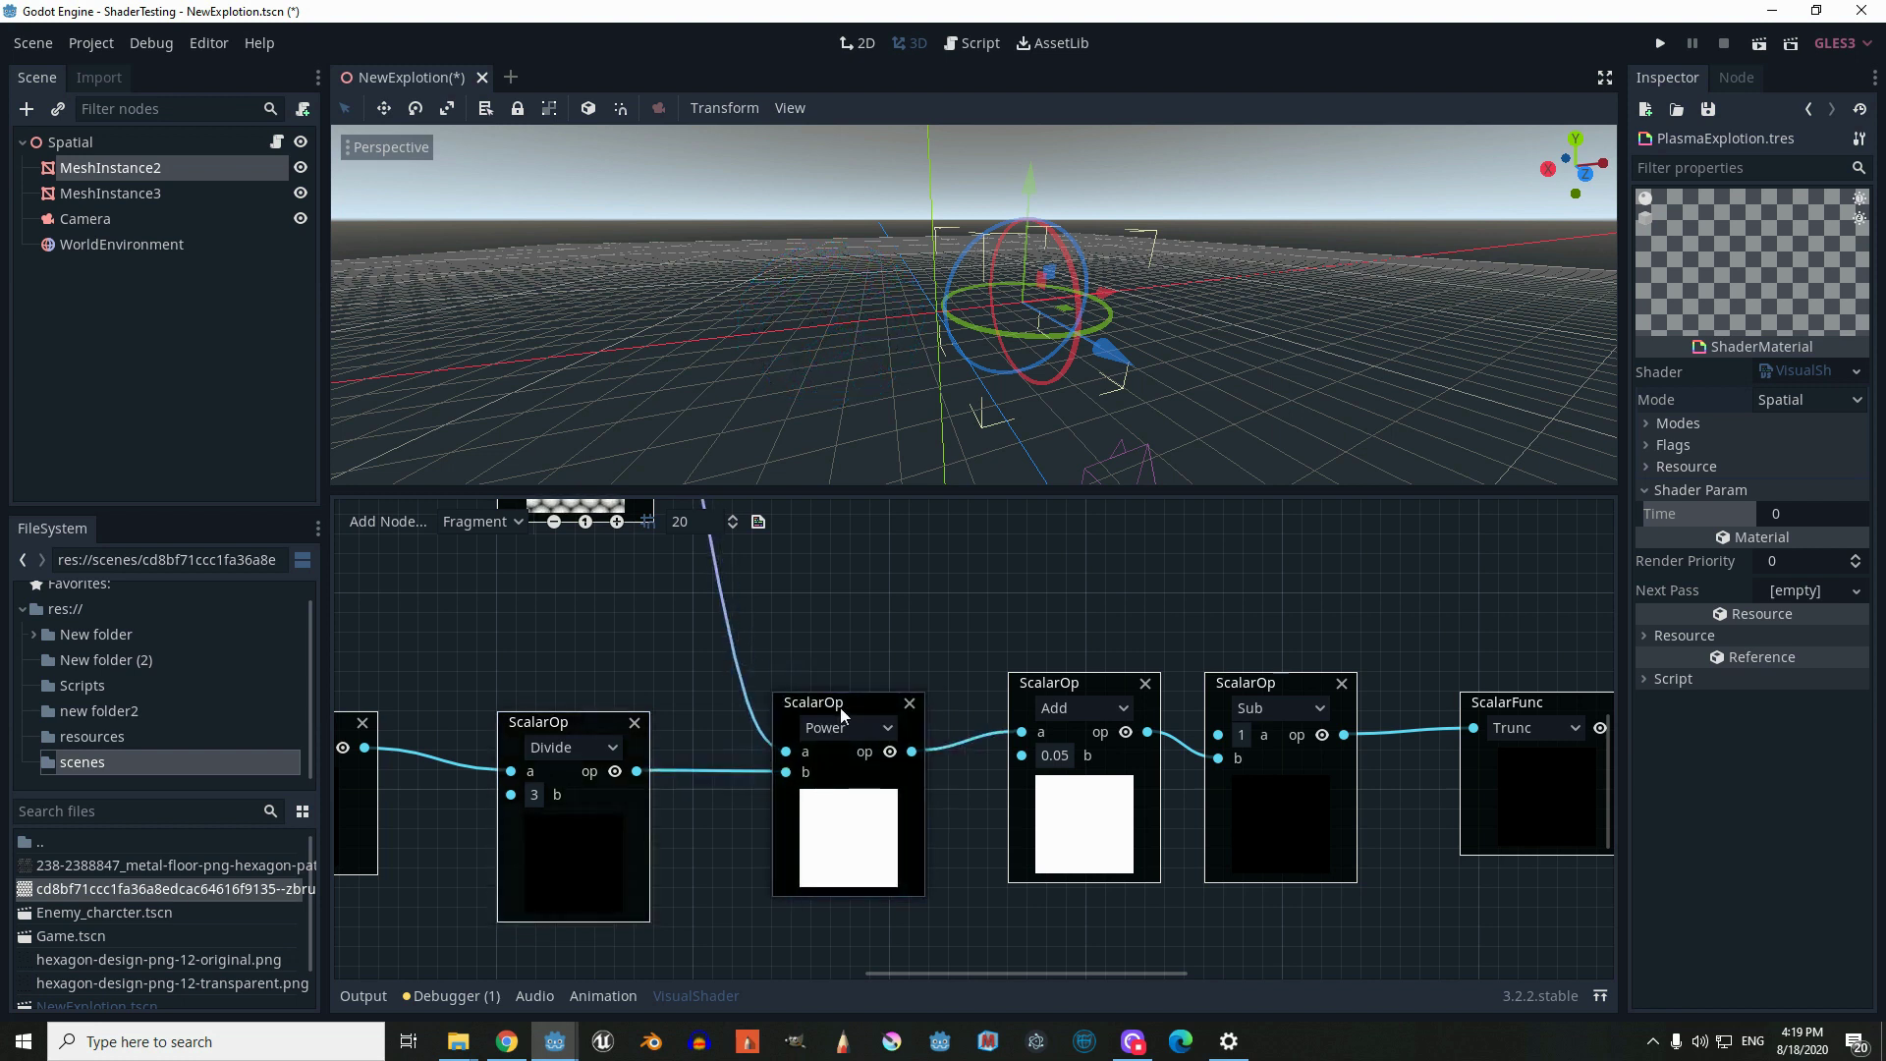
{"action": "middle_click_drag", "start_coordinate": [792, 632], "coordinate": [923, 688]}
{"action": "left_click", "coordinate": [976, 783]}
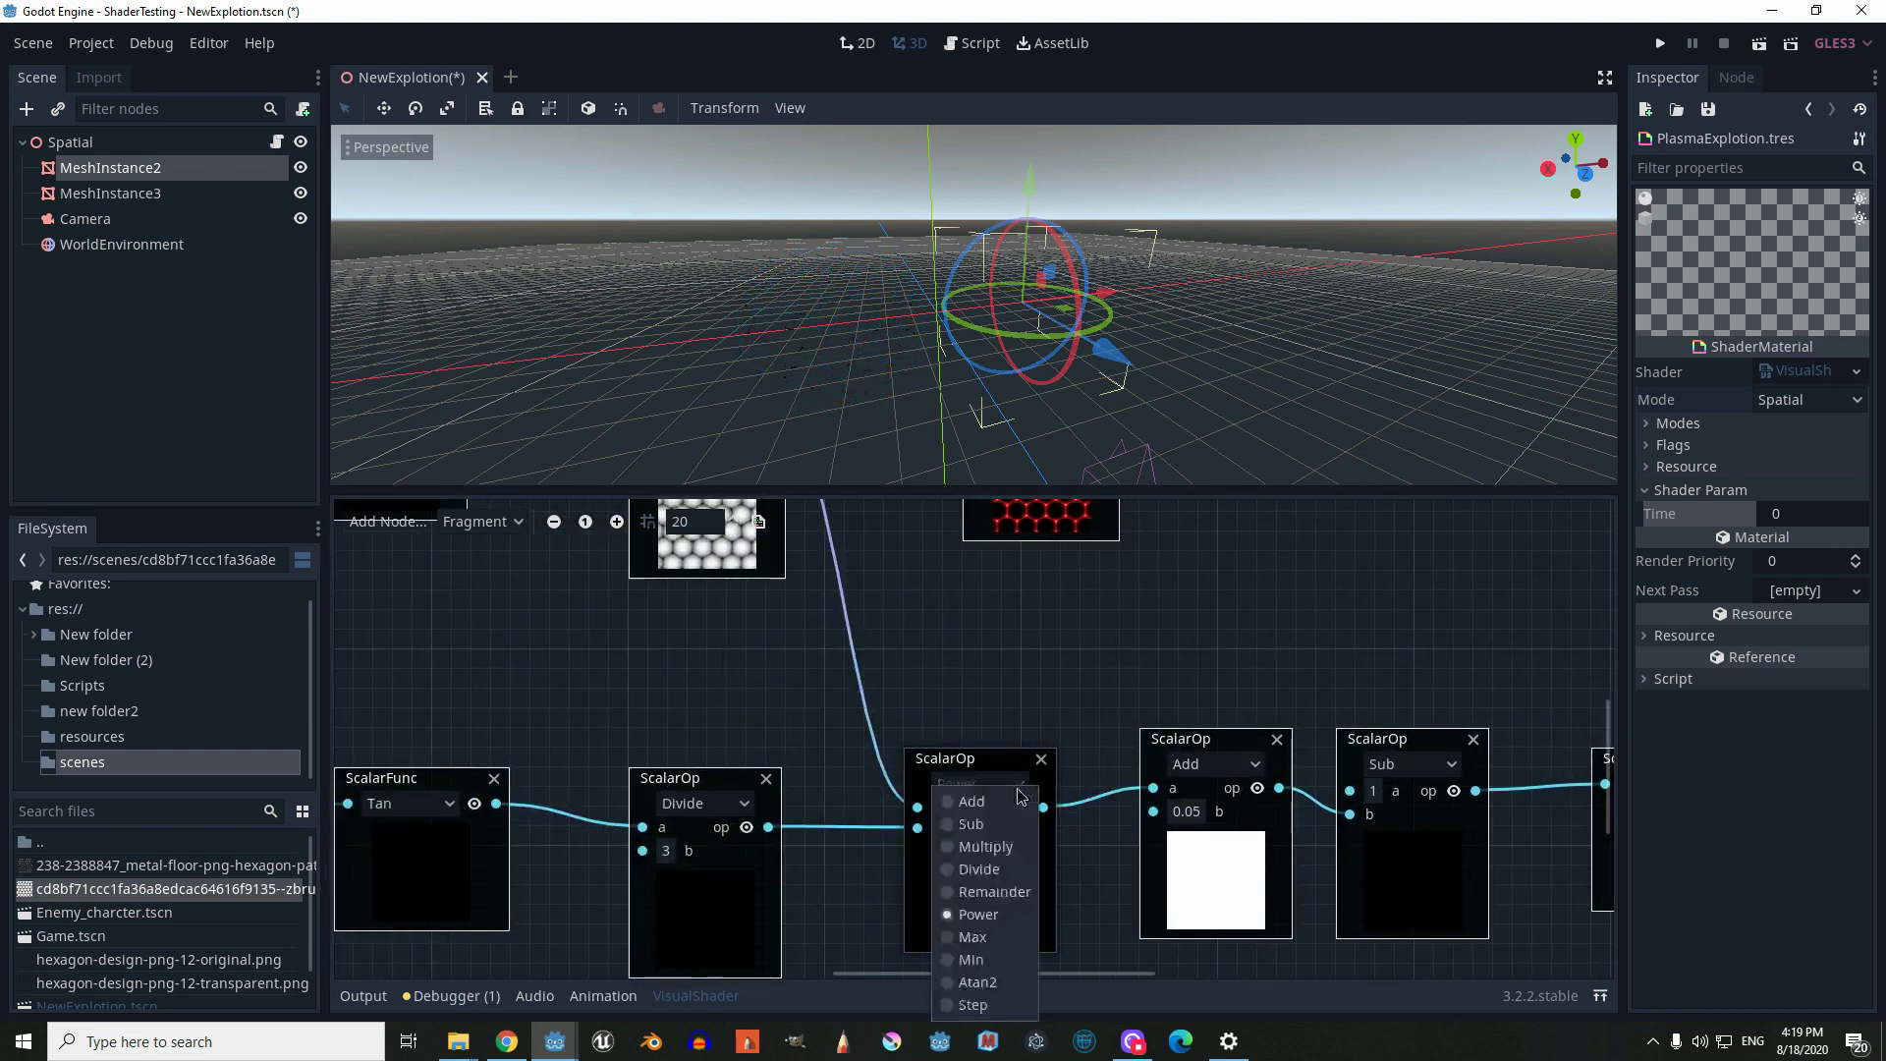
{"action": "left_click", "coordinate": [923, 618]}
Move the Sub node into line with the chain feeding the output
{"action": "middle_click_drag", "start_coordinate": [943, 620], "coordinate": [1064, 794]}
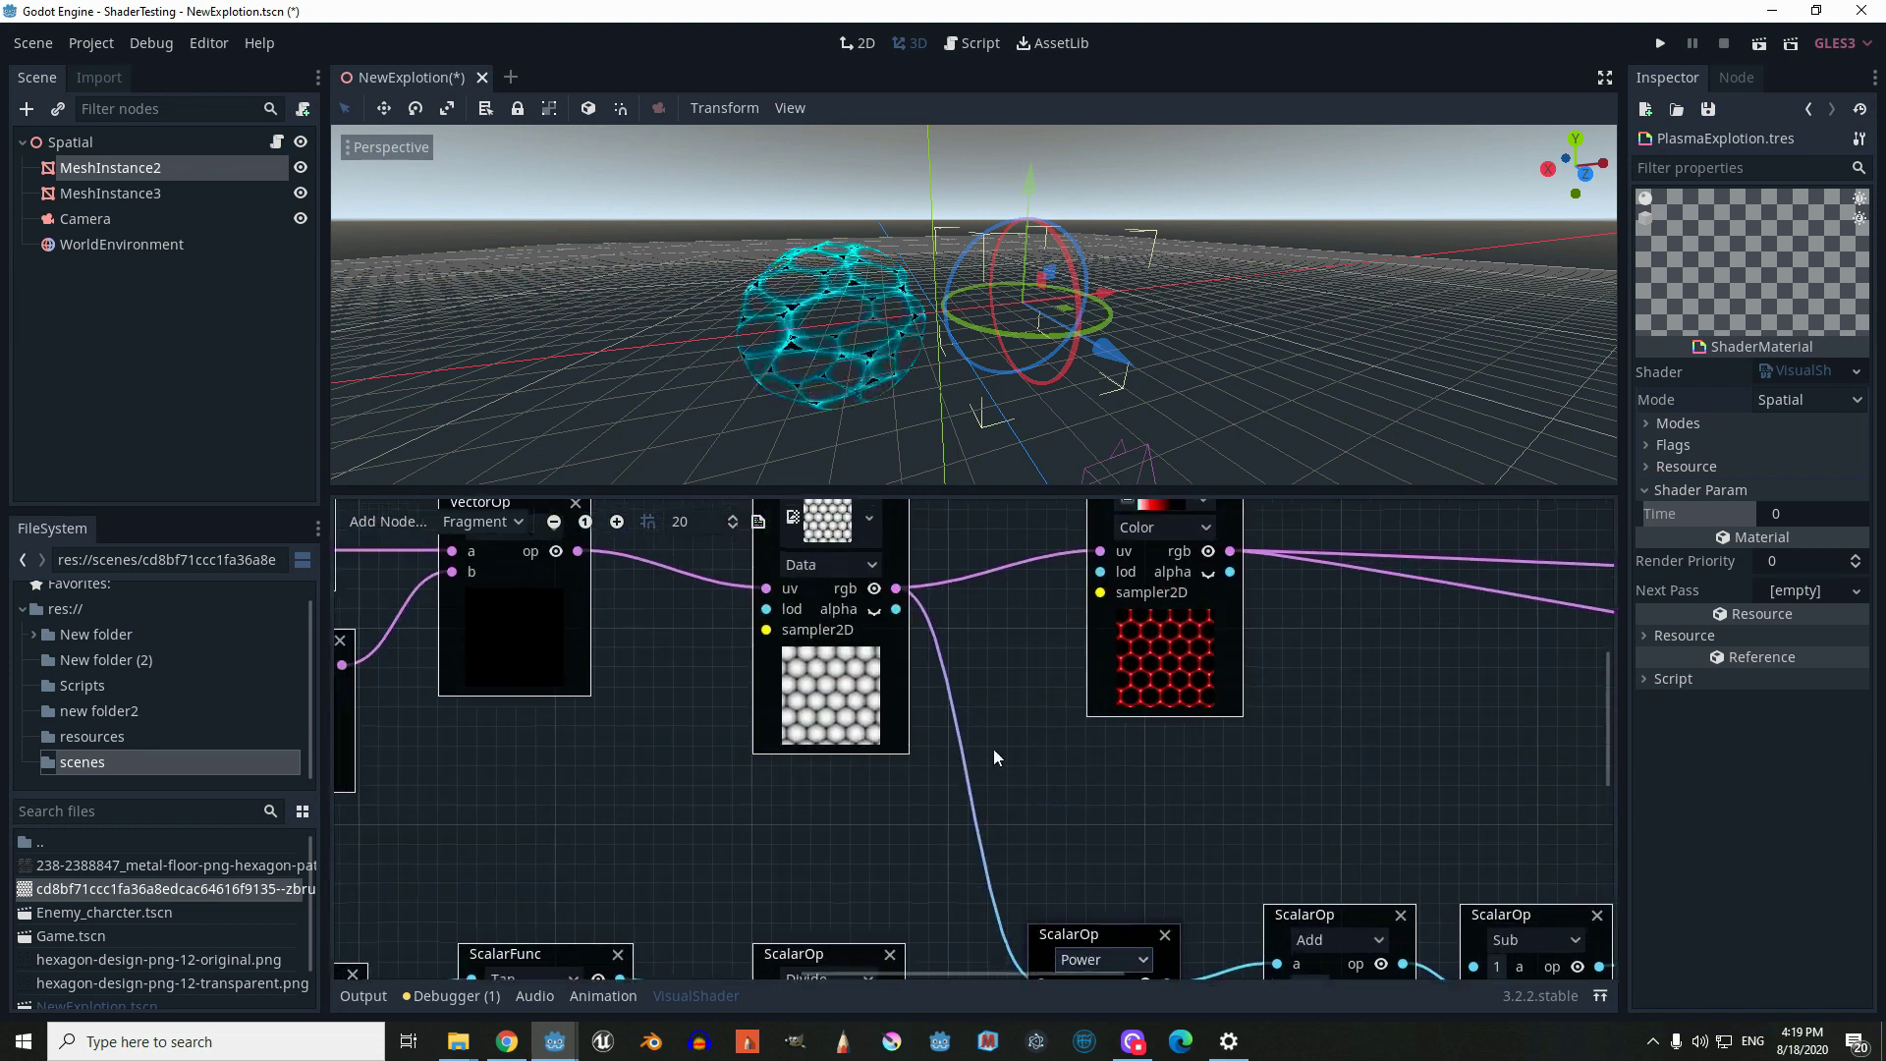
{"action": "middle_click_drag", "start_coordinate": [963, 710], "coordinate": [993, 770]}
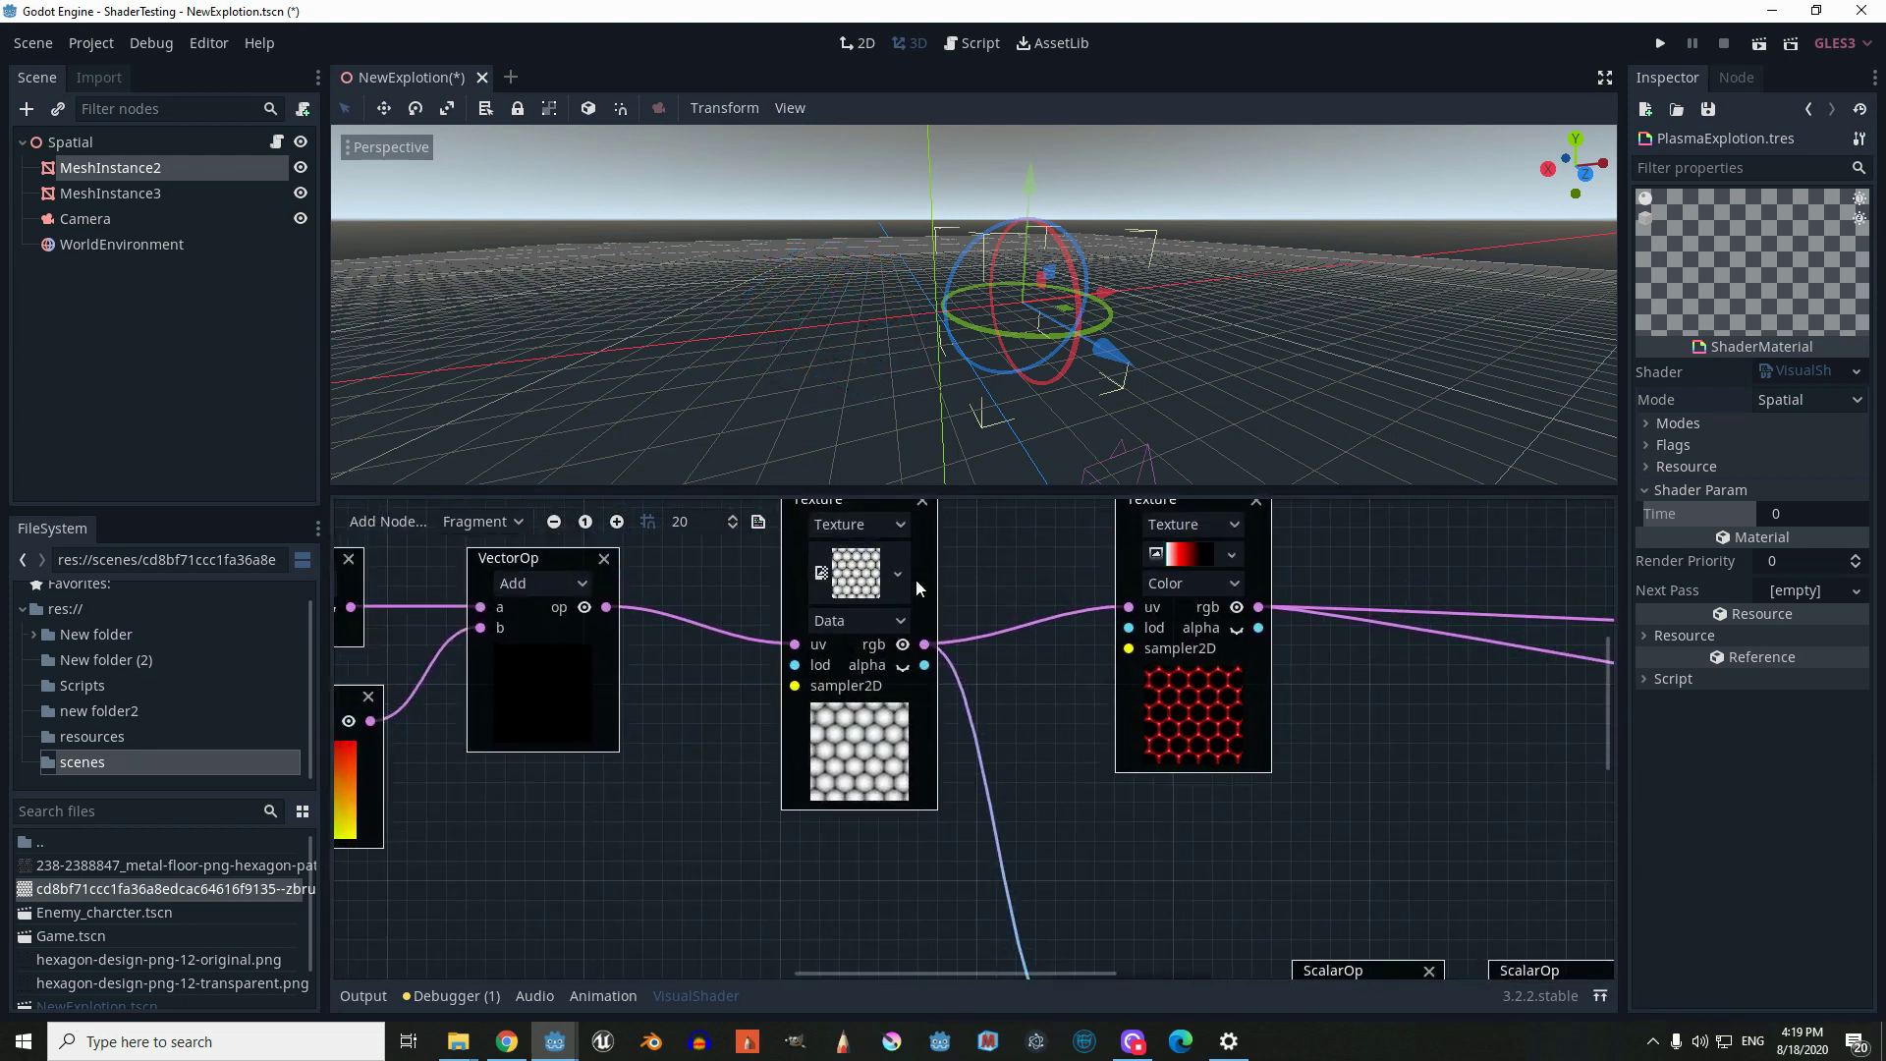
{"action": "middle_click_drag", "start_coordinate": [1059, 810], "coordinate": [914, 556]}
{"action": "middle_click_drag", "start_coordinate": [1133, 668], "coordinate": [941, 619]}
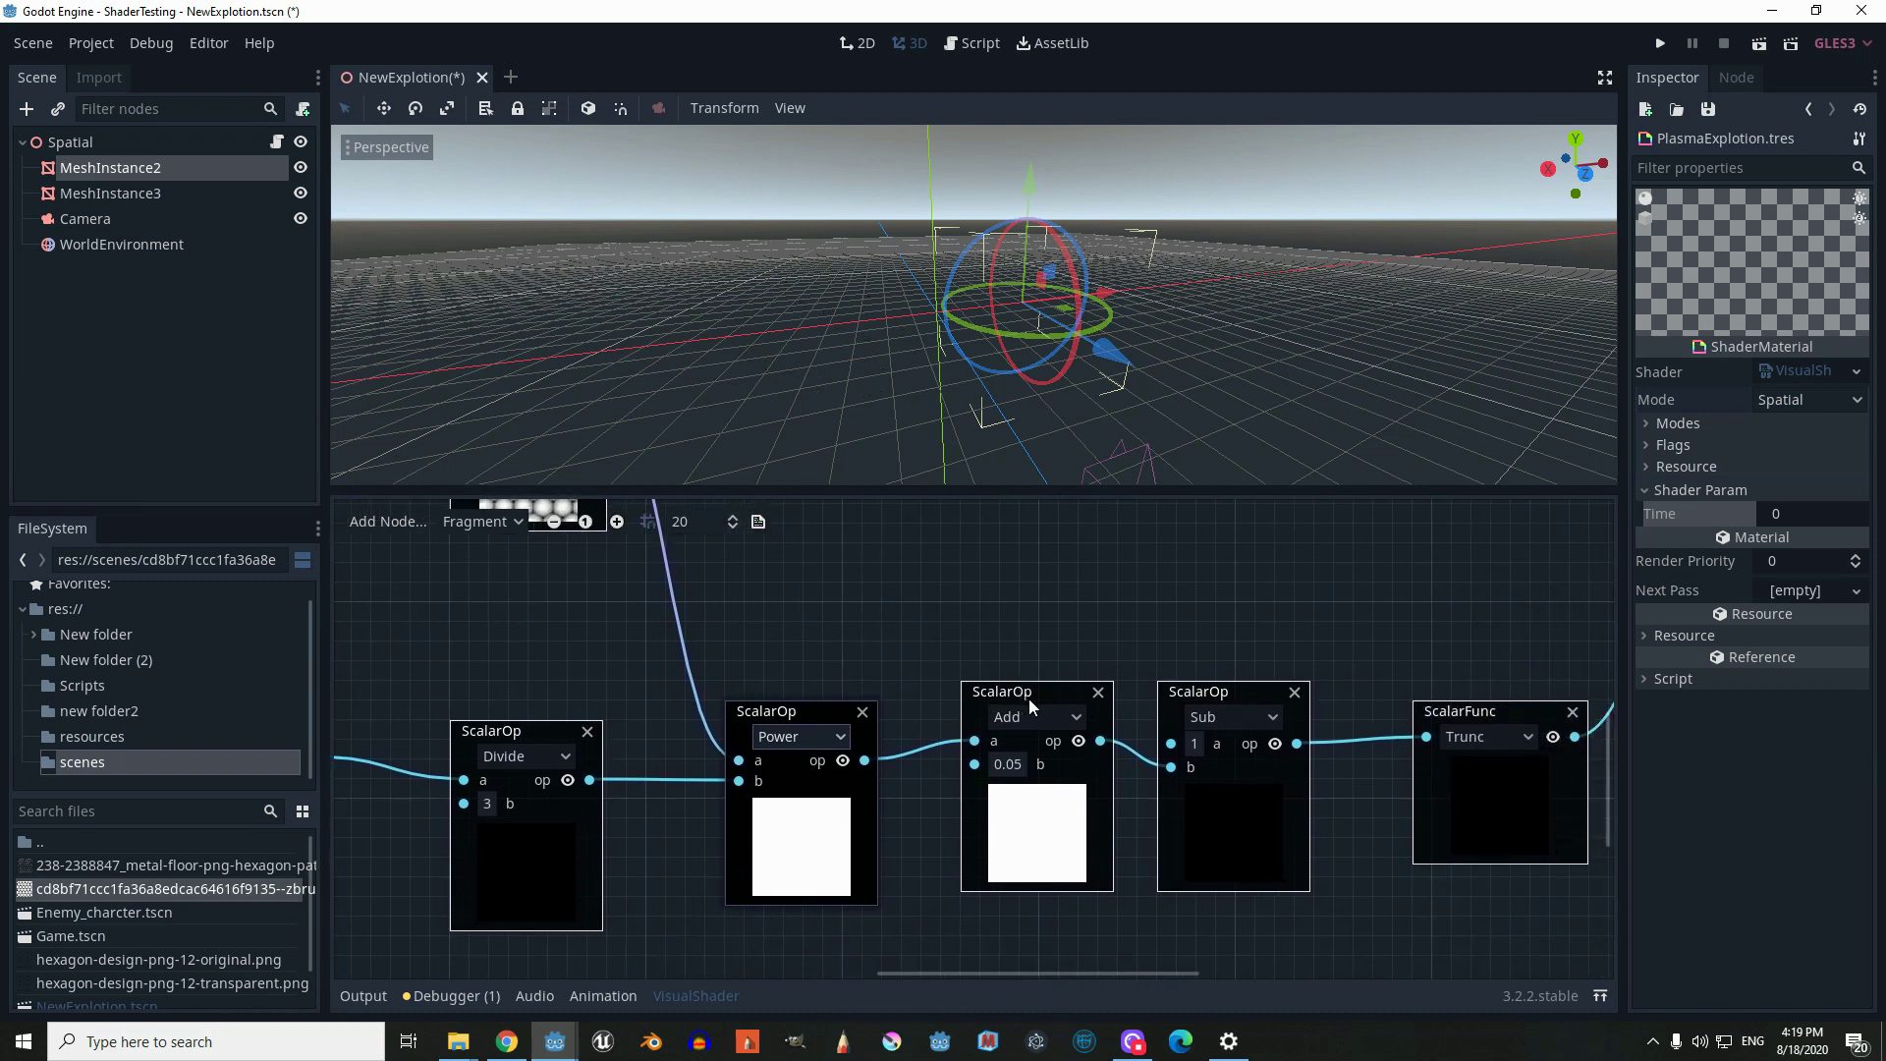
{"action": "middle_click_drag", "start_coordinate": [1015, 727], "coordinate": [937, 647]}
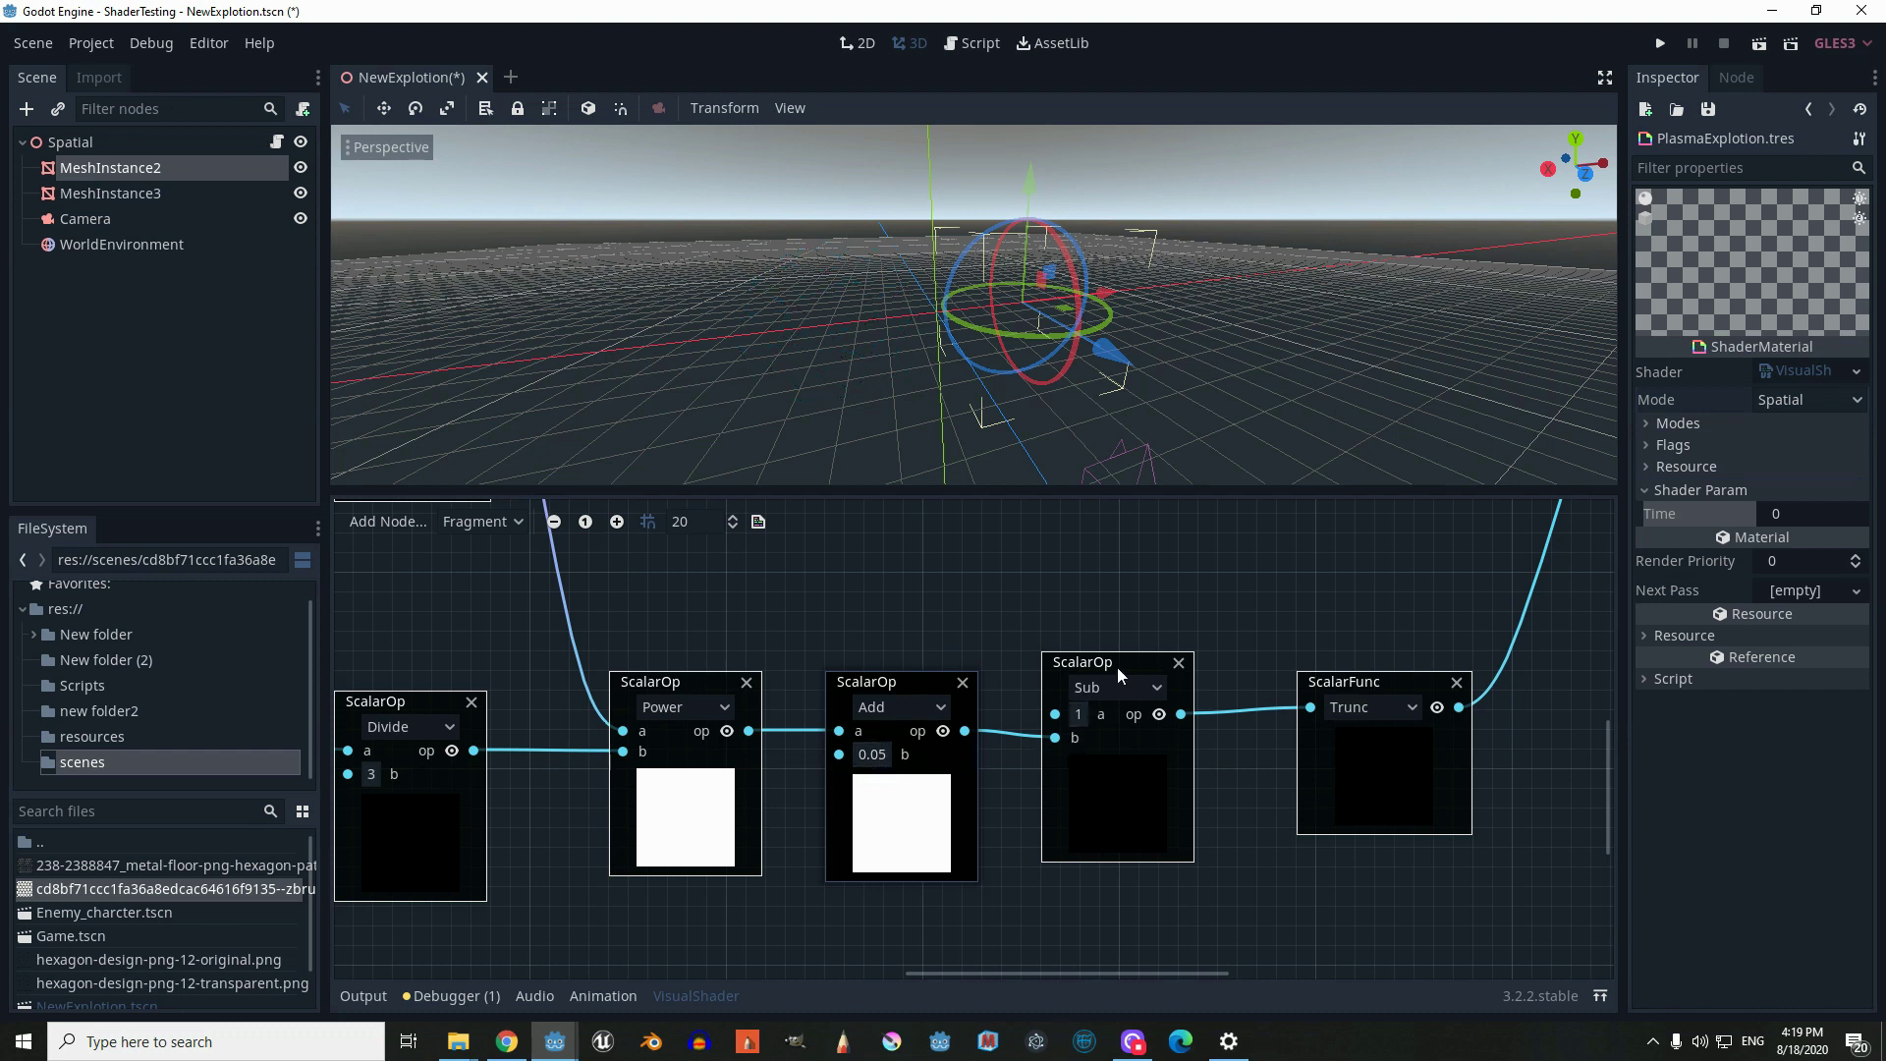
{"action": "middle_click_drag", "start_coordinate": [1163, 608], "coordinate": [1029, 585]}
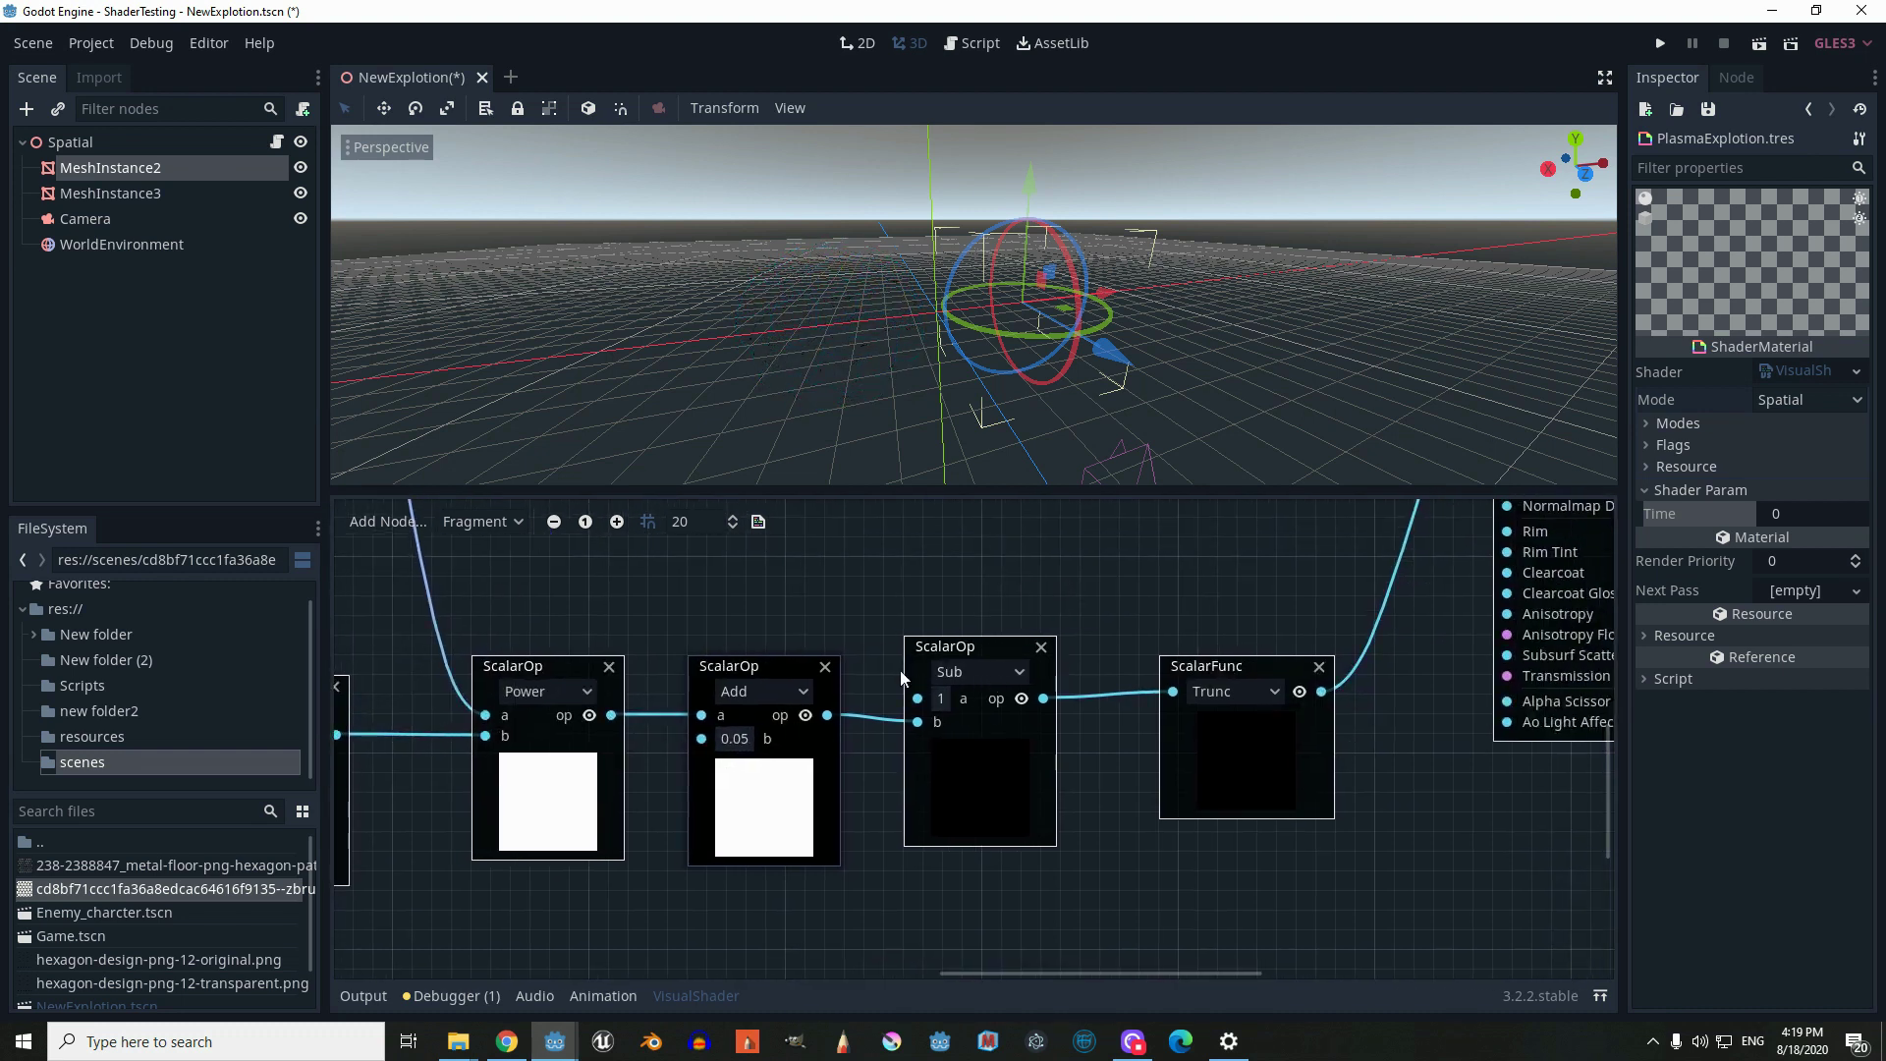
{"action": "mouse_move", "coordinate": [973, 657]}
{"action": "left_mouse_down"}
{"action": "mouse_move", "coordinate": [1012, 657]}
{"action": "mouse_move", "coordinate": [991, 670]}
{"action": "mouse_move", "coordinate": [986, 651]}
{"action": "left_mouse_up"}
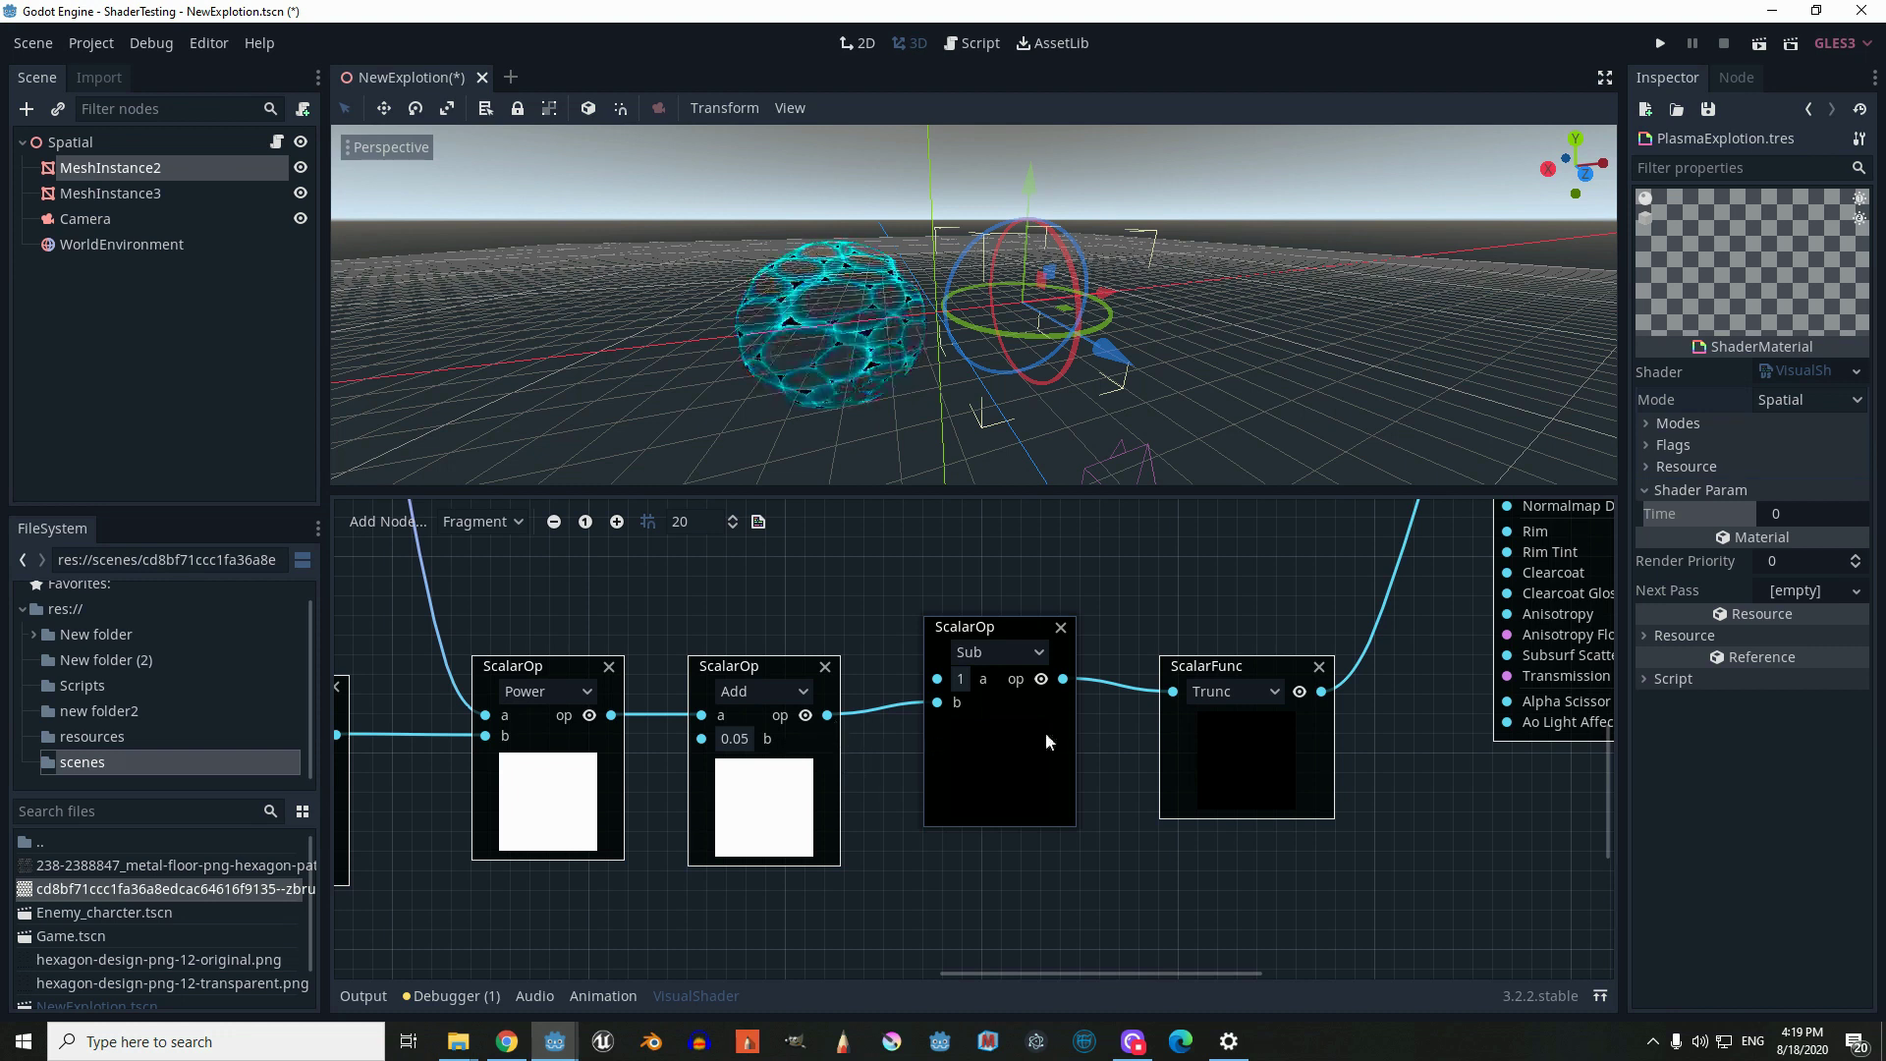
Move the Trunc node up into line, then select the Spatial root node to leave the graph
{"action": "middle_click_drag", "start_coordinate": [1128, 742], "coordinate": [904, 748]}
{"action": "left_click_drag", "start_coordinate": [1015, 678], "coordinate": [1019, 659]}
{"action": "middle_click_drag", "start_coordinate": [1187, 762], "coordinate": [1152, 756]}
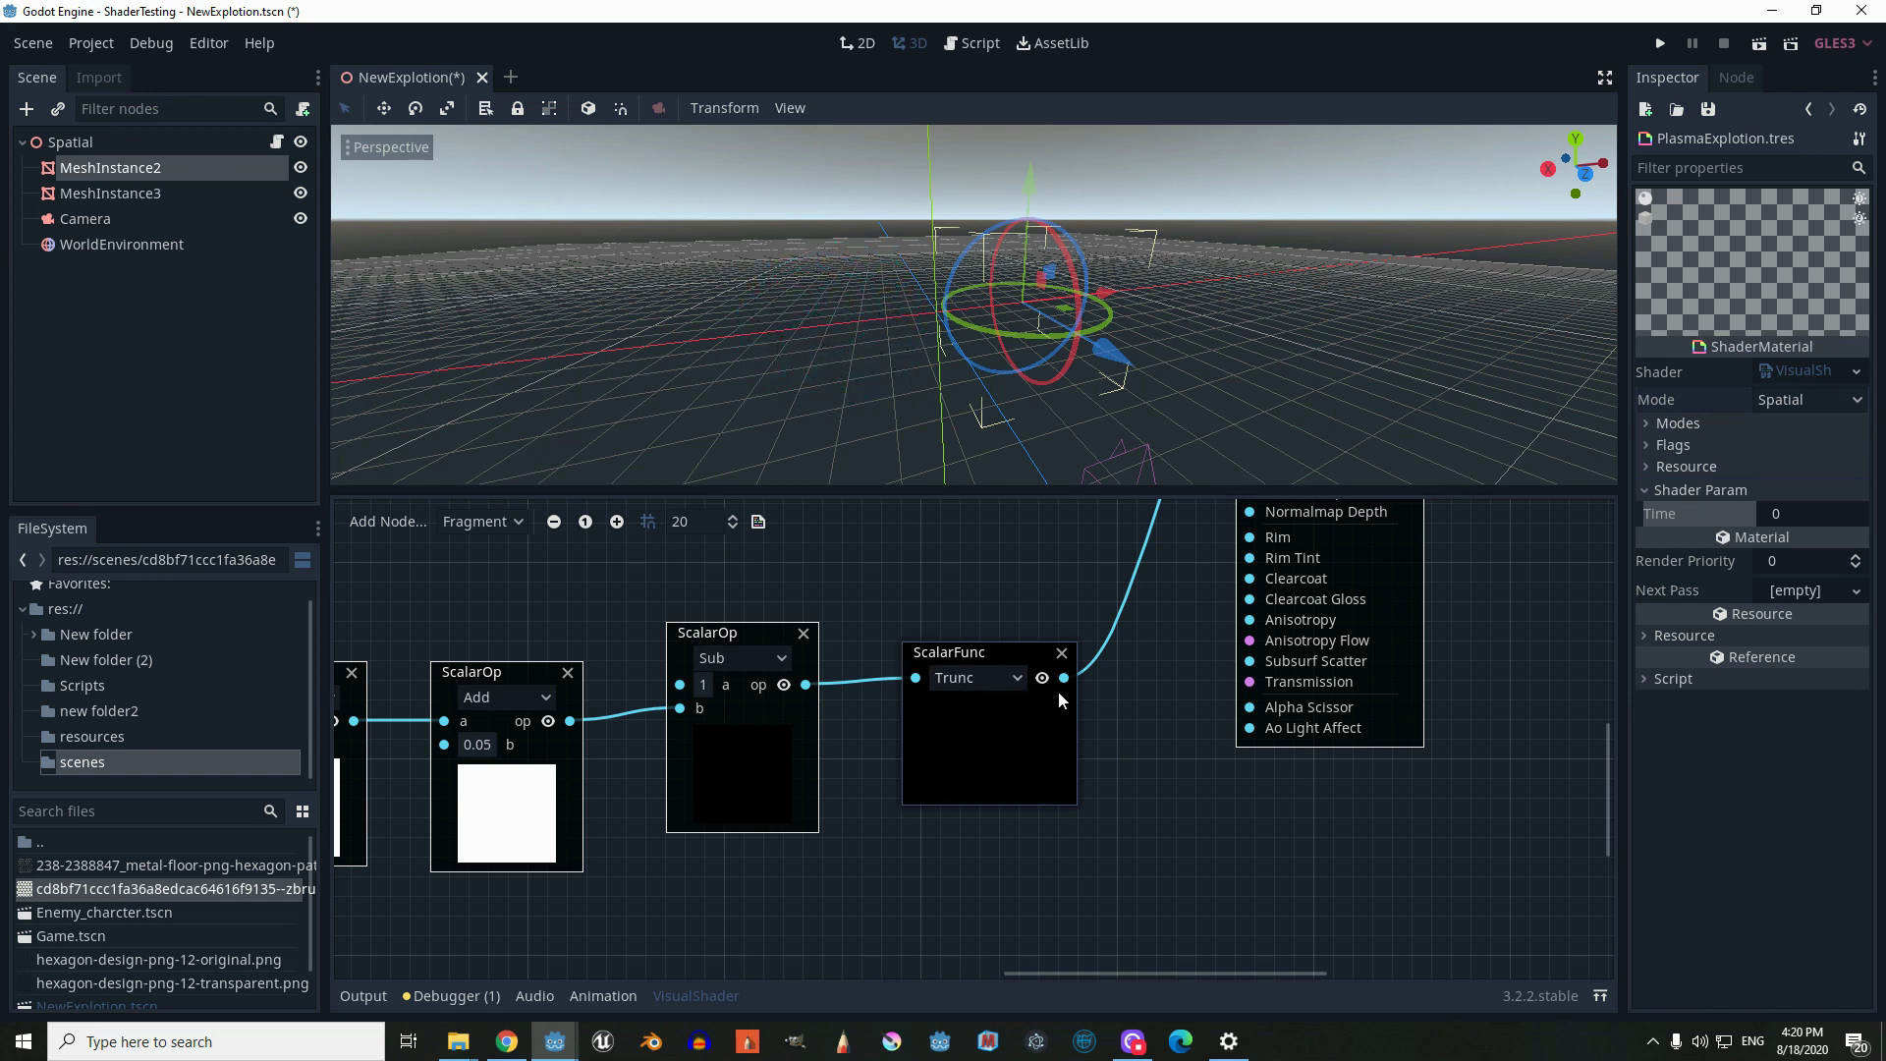
{"action": "middle_click_drag", "start_coordinate": [1228, 696], "coordinate": [969, 929]}
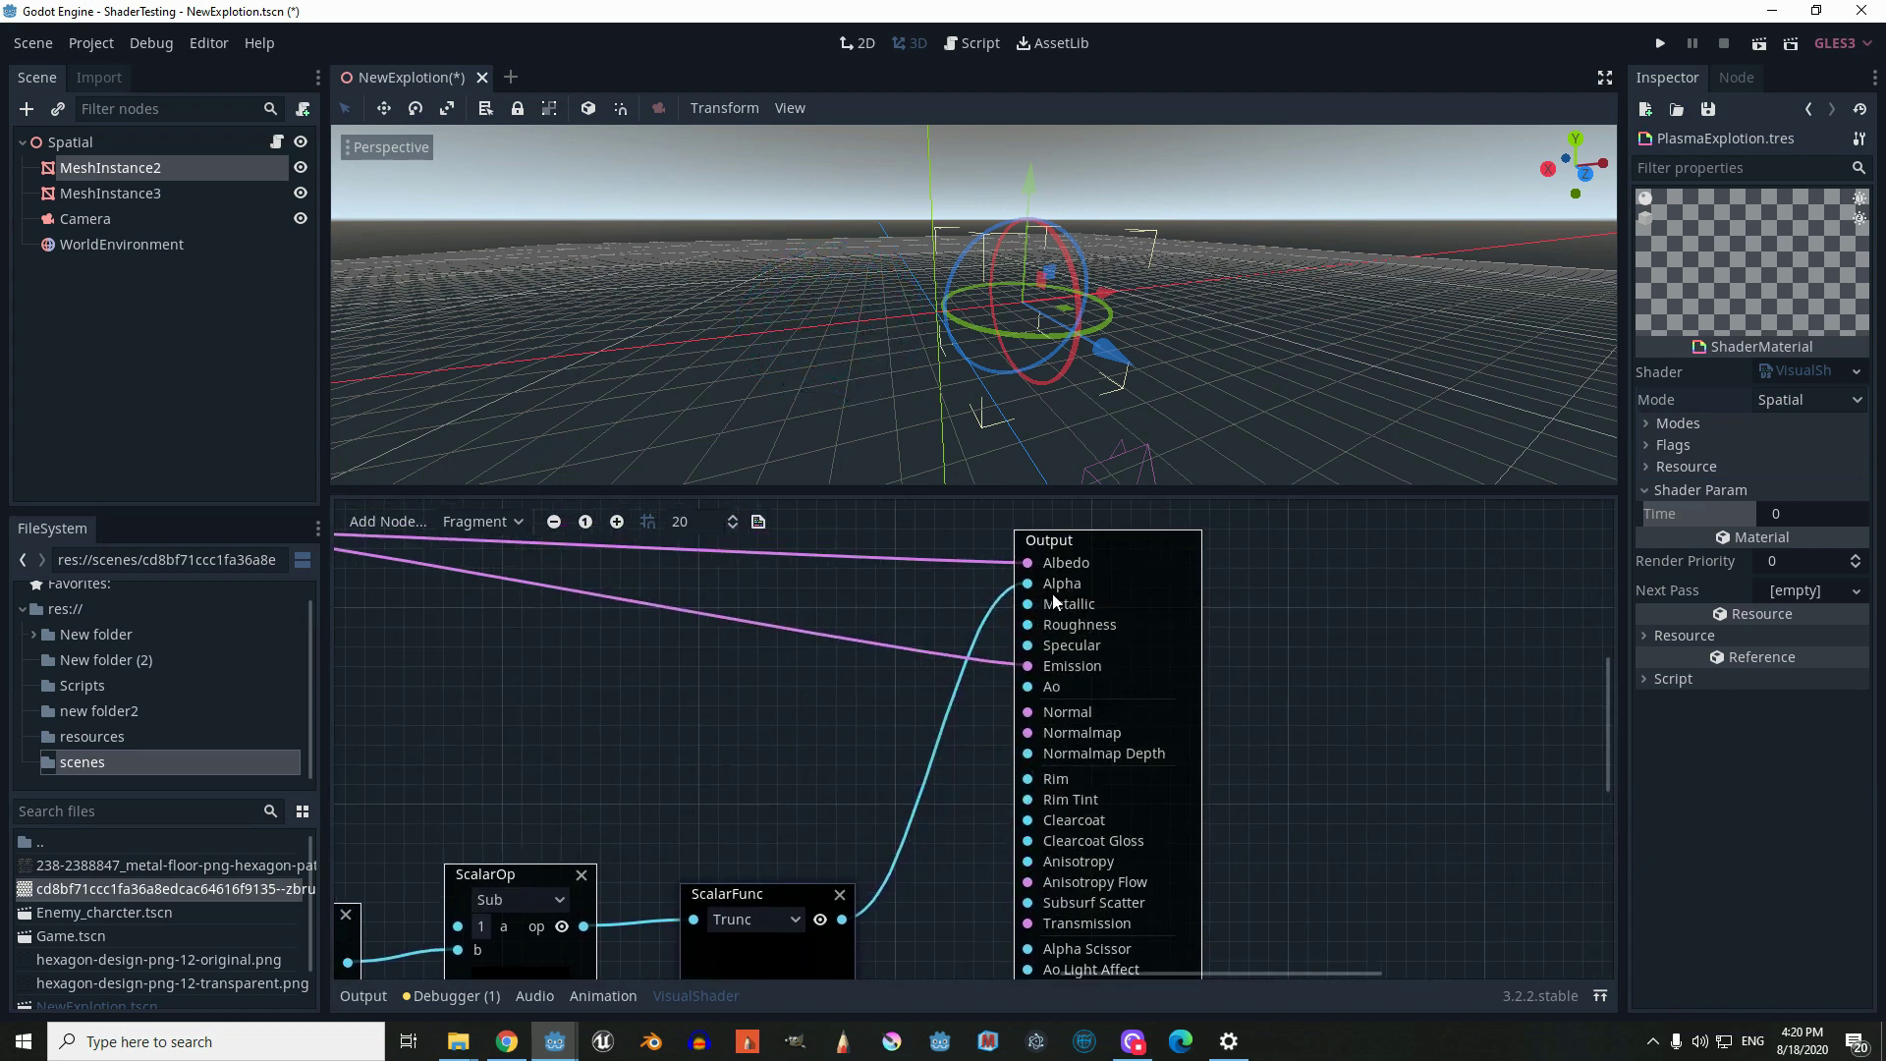
{"action": "middle_click_drag", "start_coordinate": [764, 689], "coordinate": [1132, 688]}
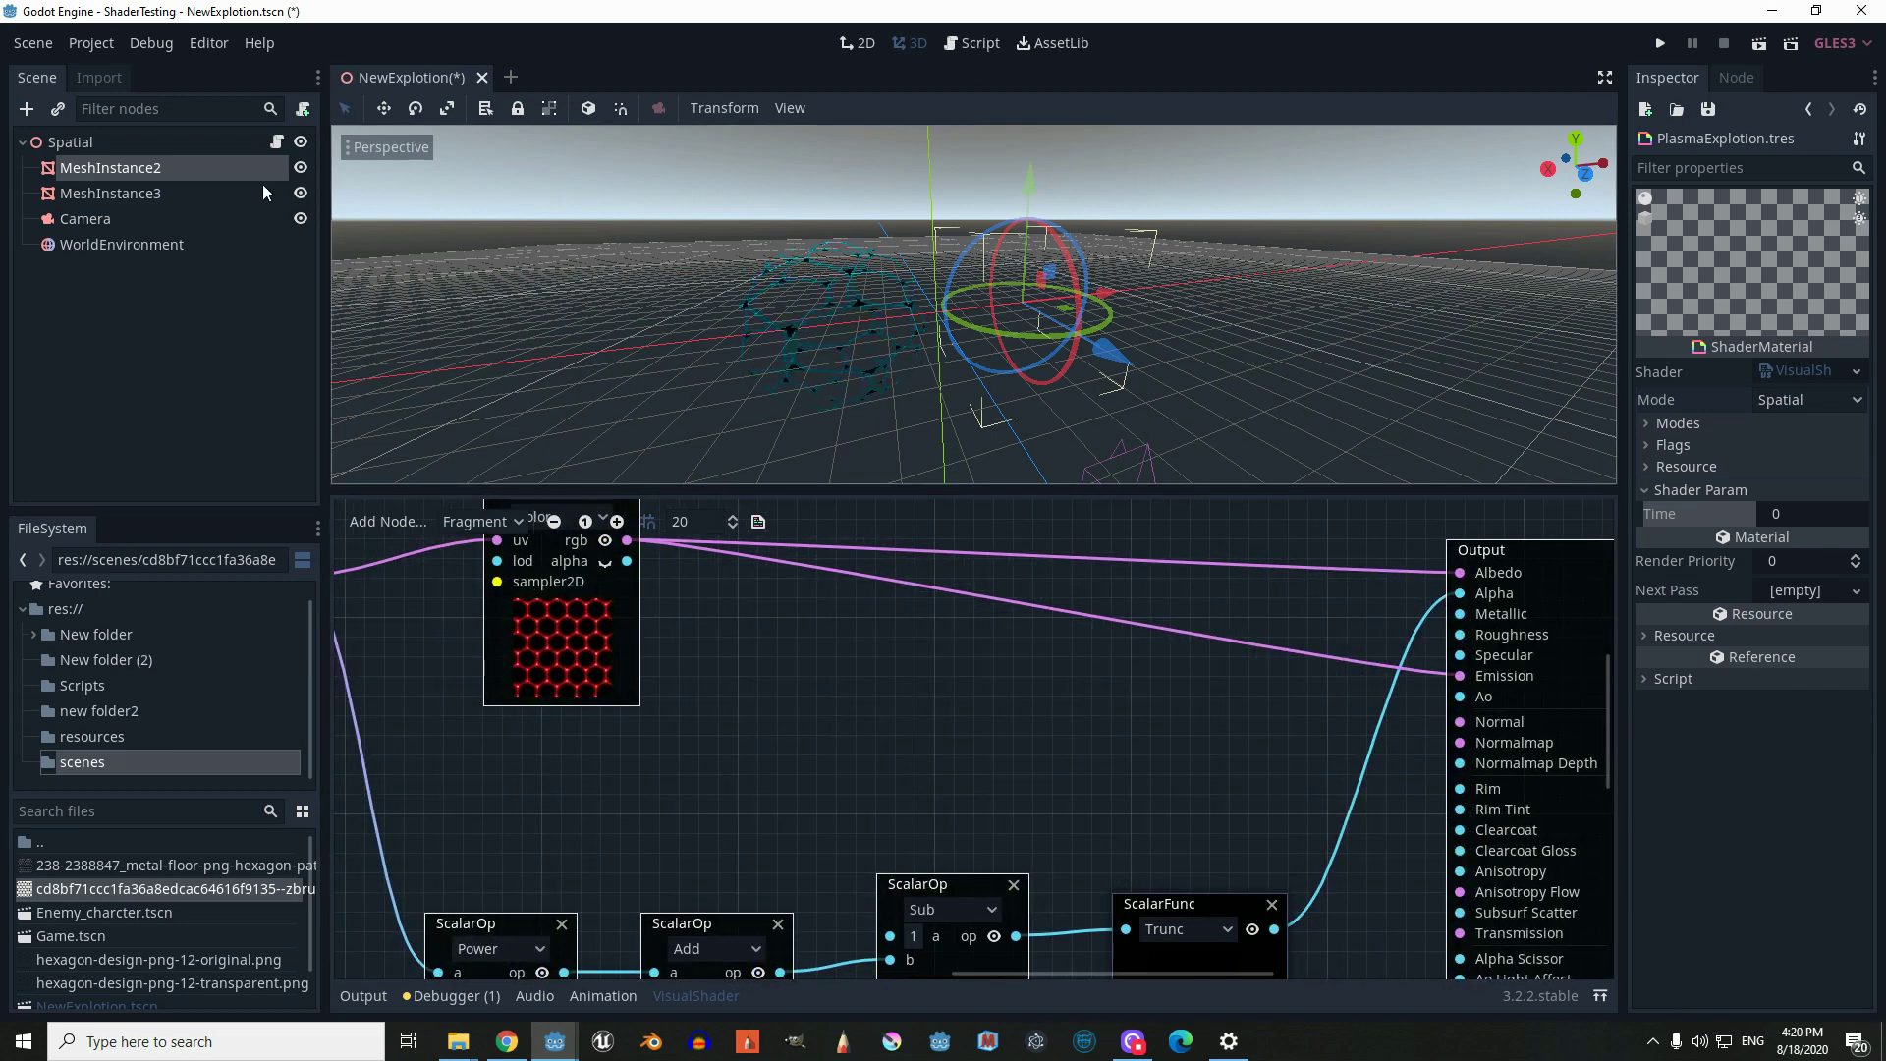
{"action": "left_click", "coordinate": [237, 143]}
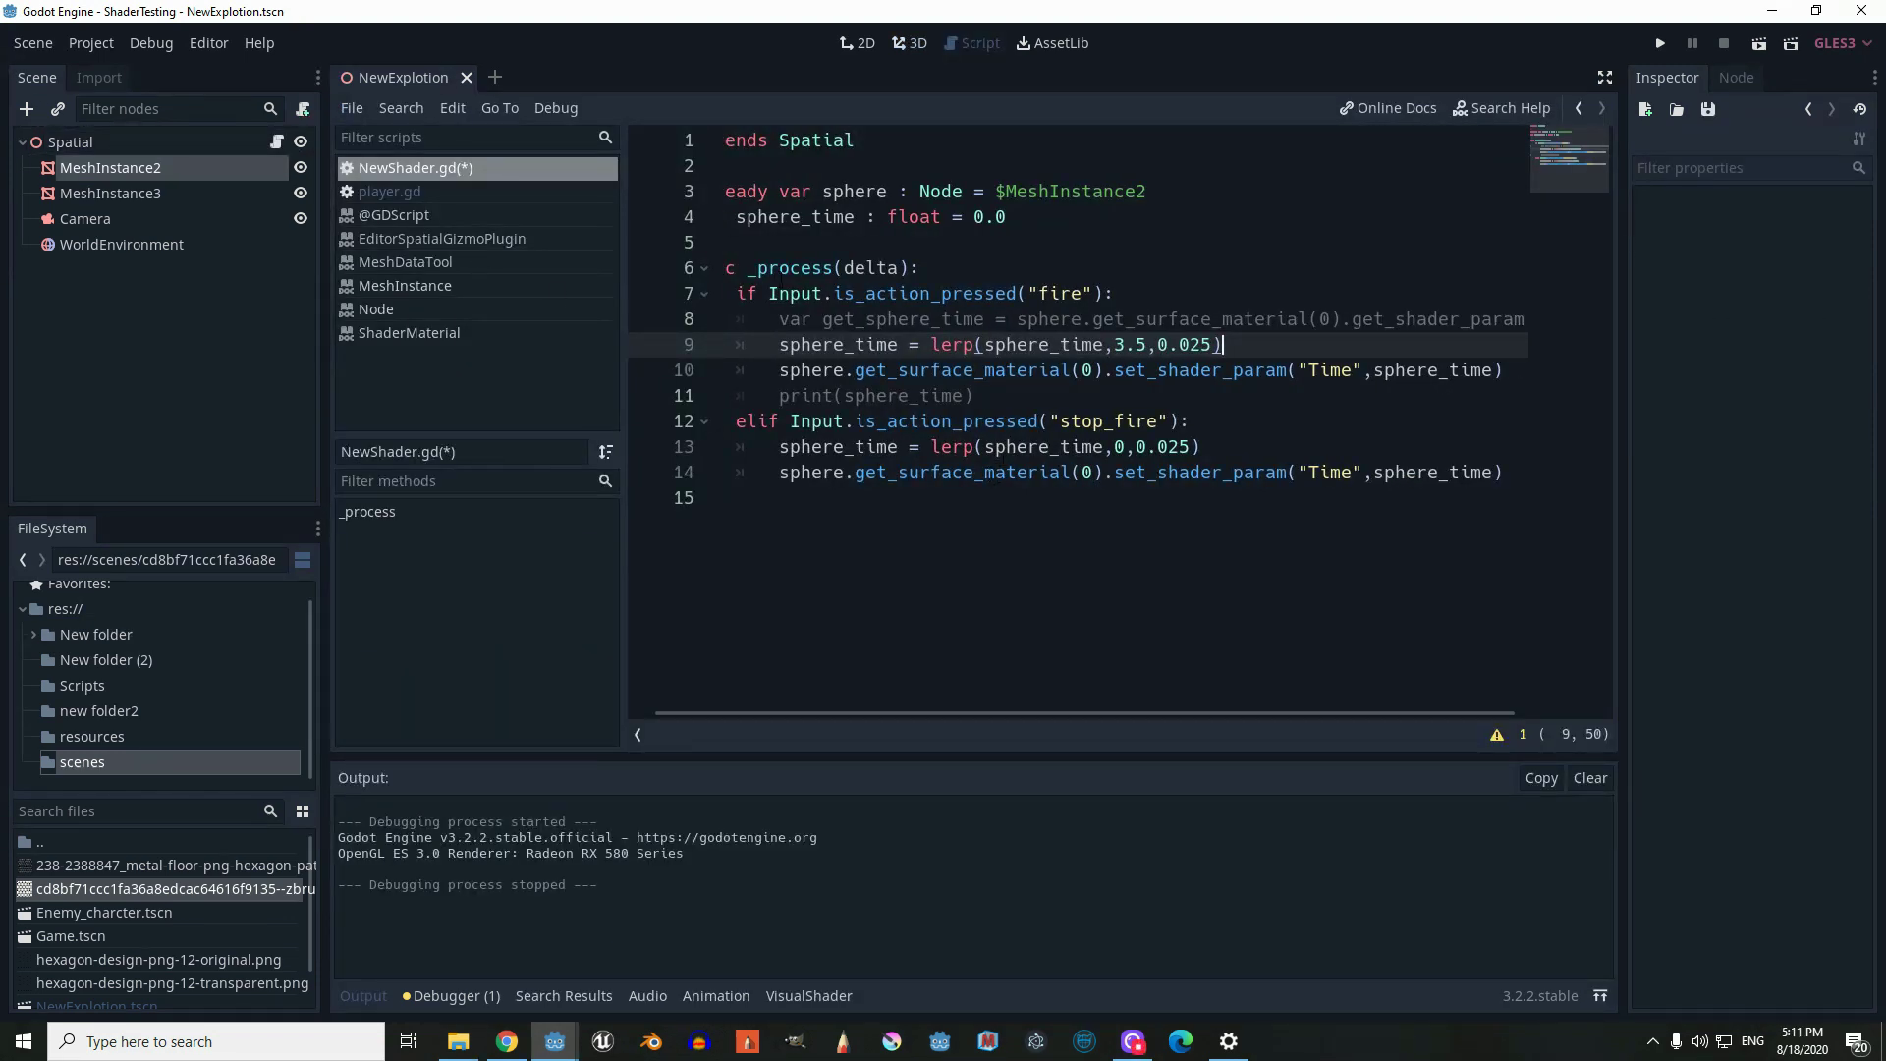
Open Project Settings to the Input Map showing the fire and stop_fire actions
{"action": "left_click", "coordinate": [99, 47]}
{"action": "left_click", "coordinate": [153, 72]}
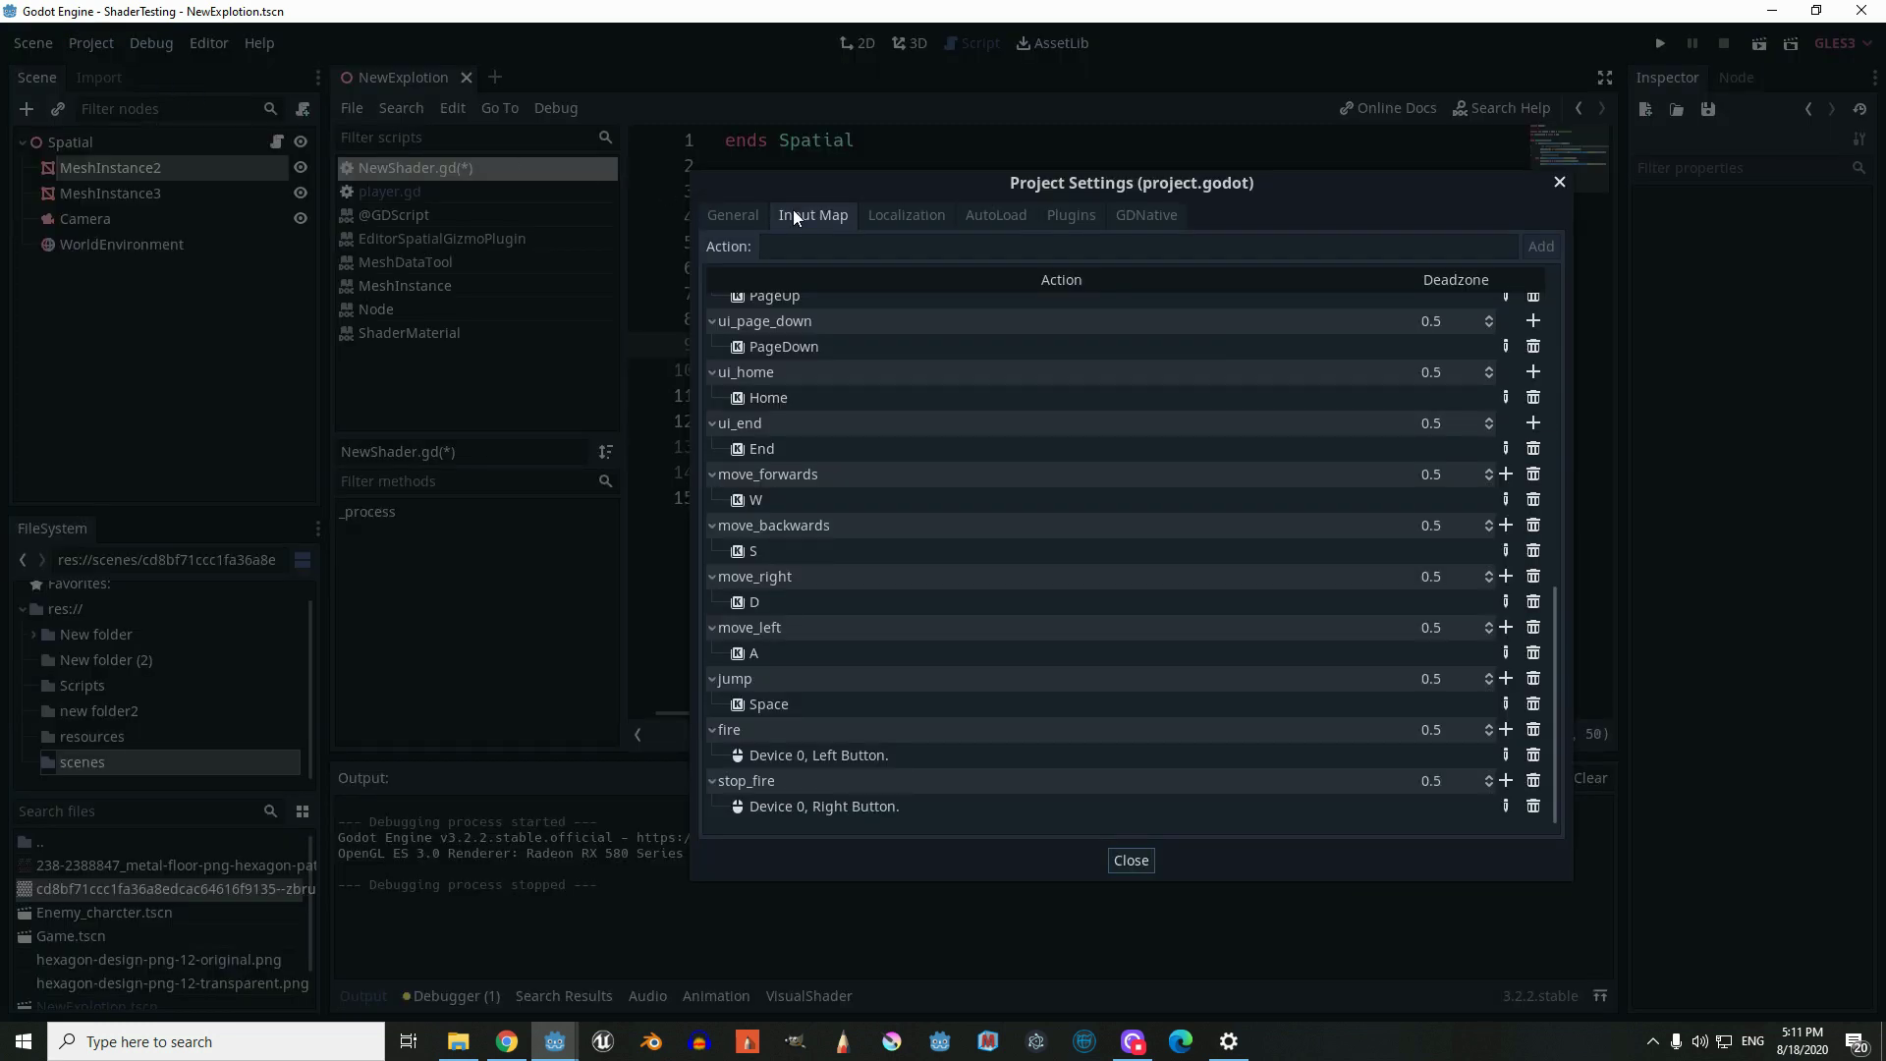